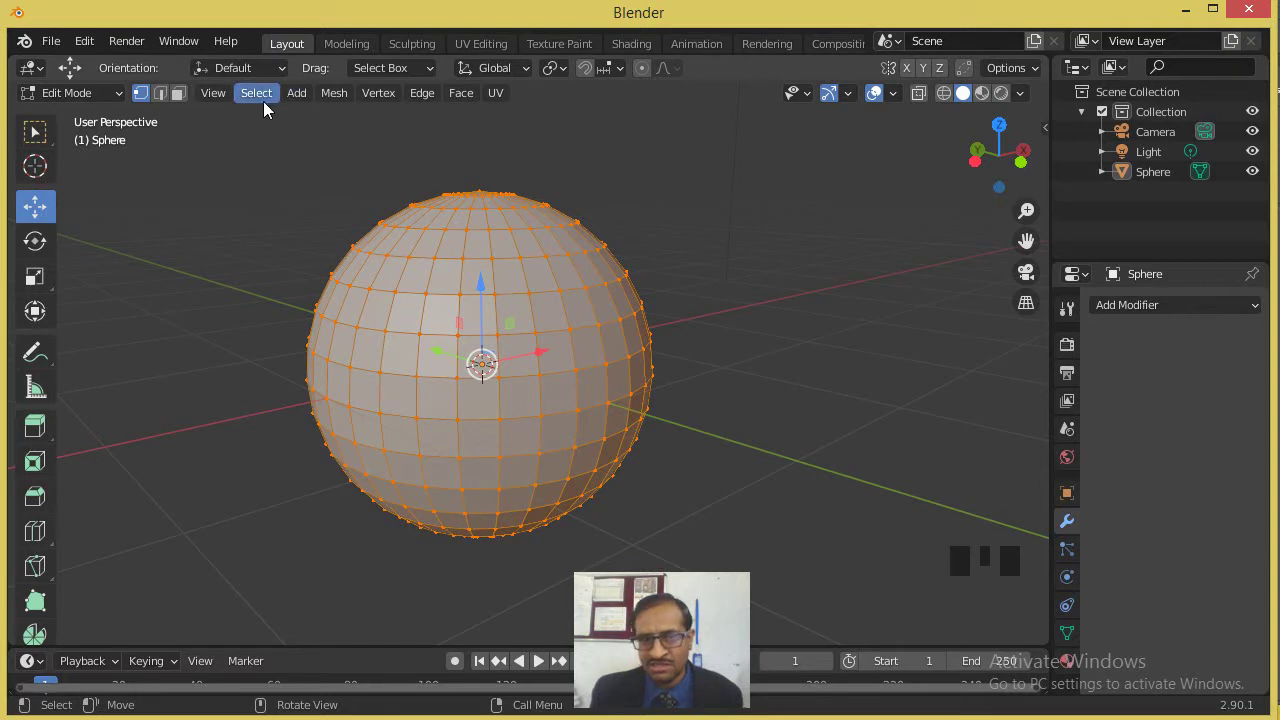
# Select all of the sphere's vertices with All and clear the selection with None.
pyautogui.click(655, 203)
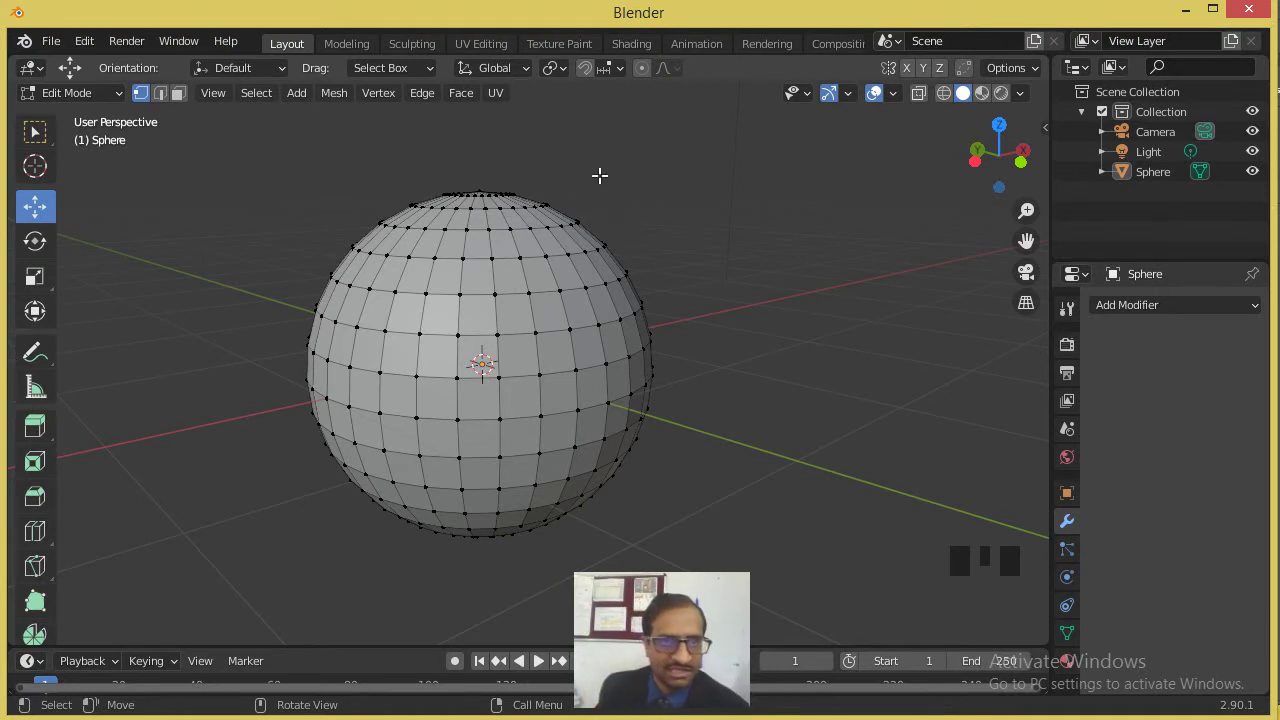
pyautogui.click(257, 94)
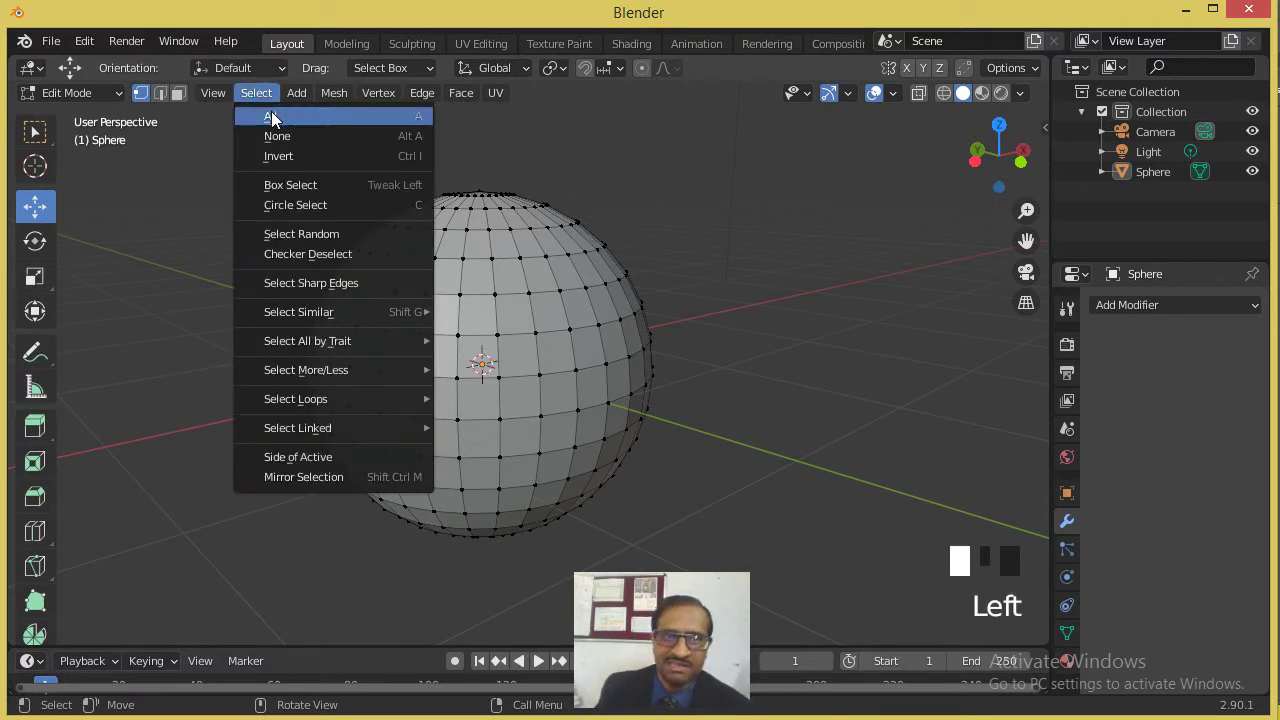
pyautogui.click(272, 119)
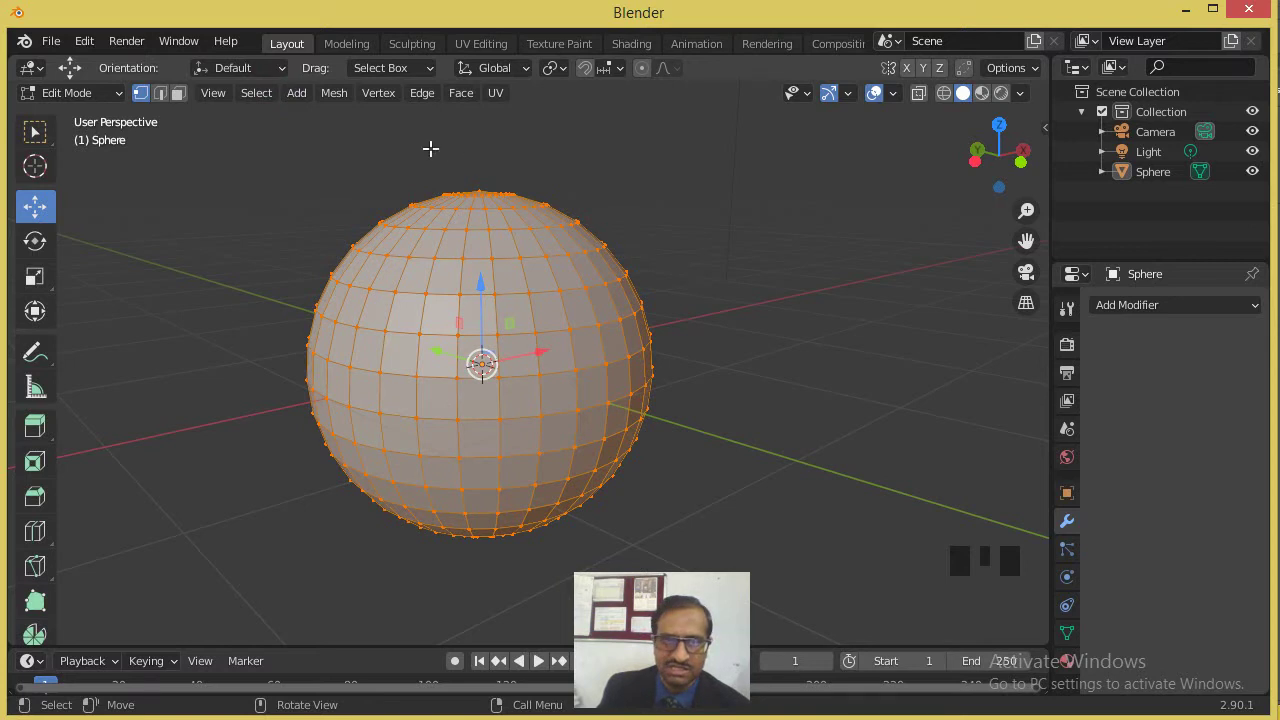
pyautogui.click(257, 93)
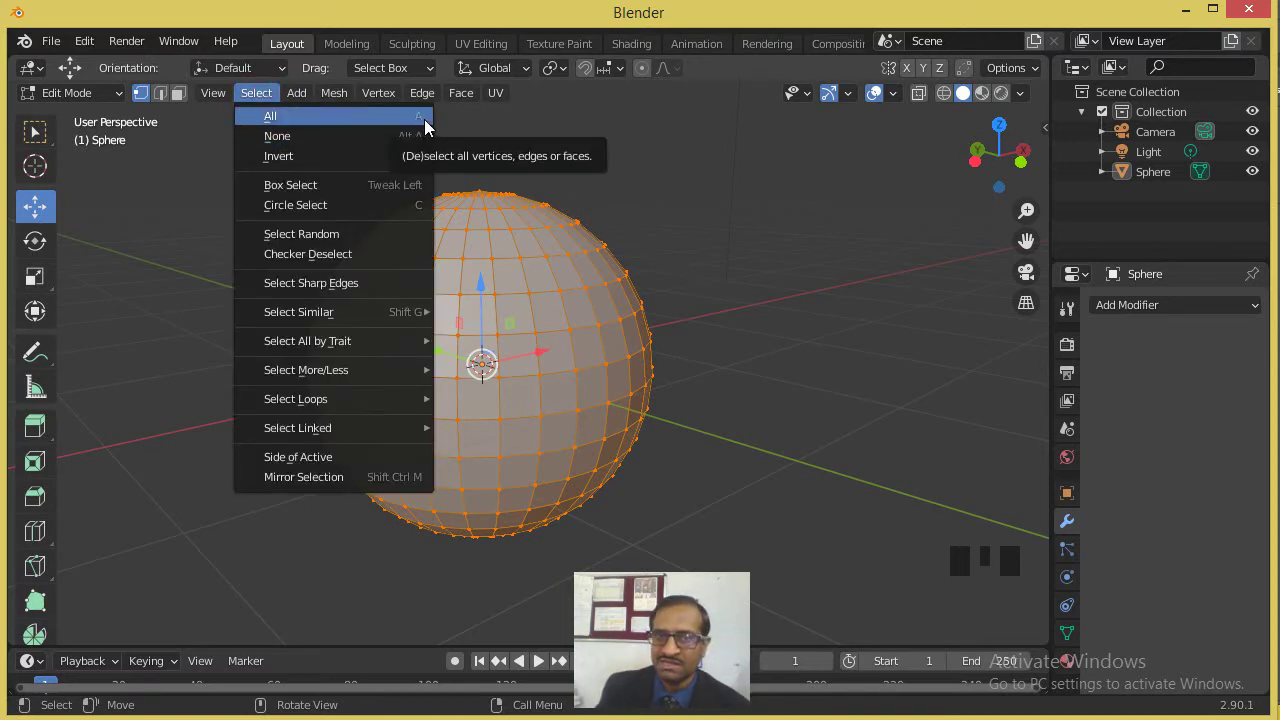
pyautogui.click(274, 138)
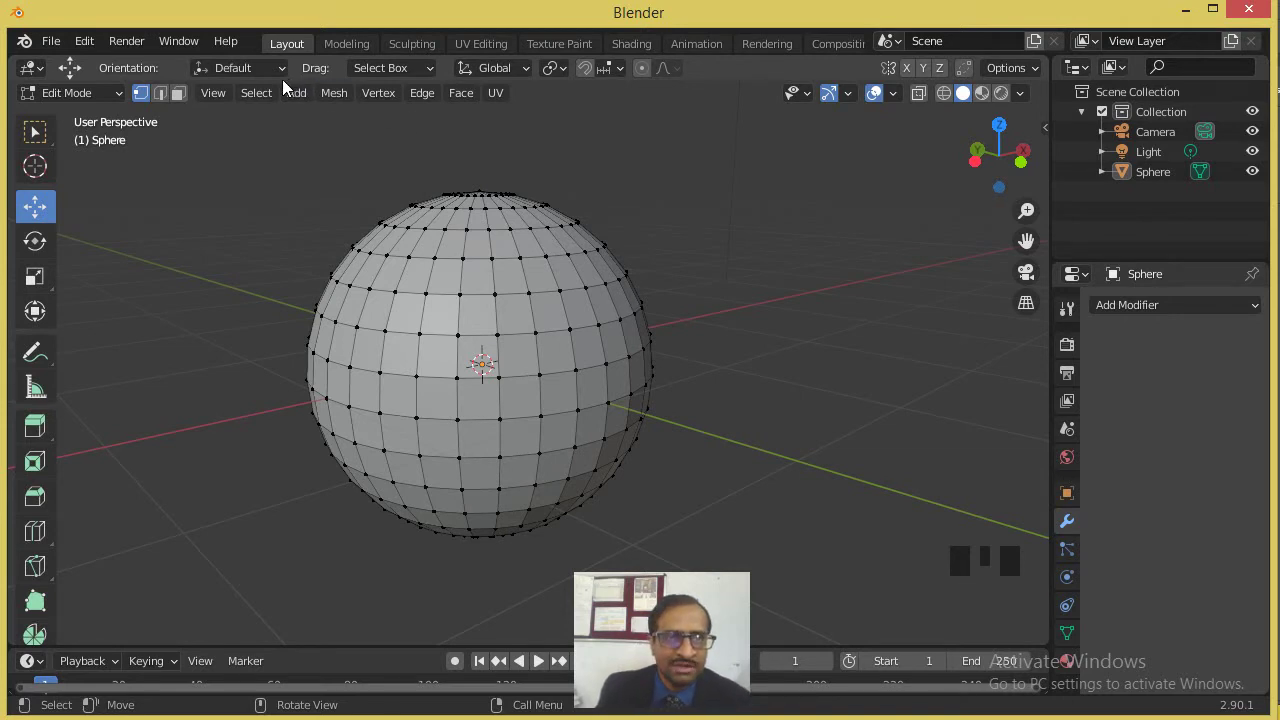
# Box-select a patch of vertices on the sphere's right side, invert the selection, and drop the inverted selection.
pyautogui.click(257, 92)
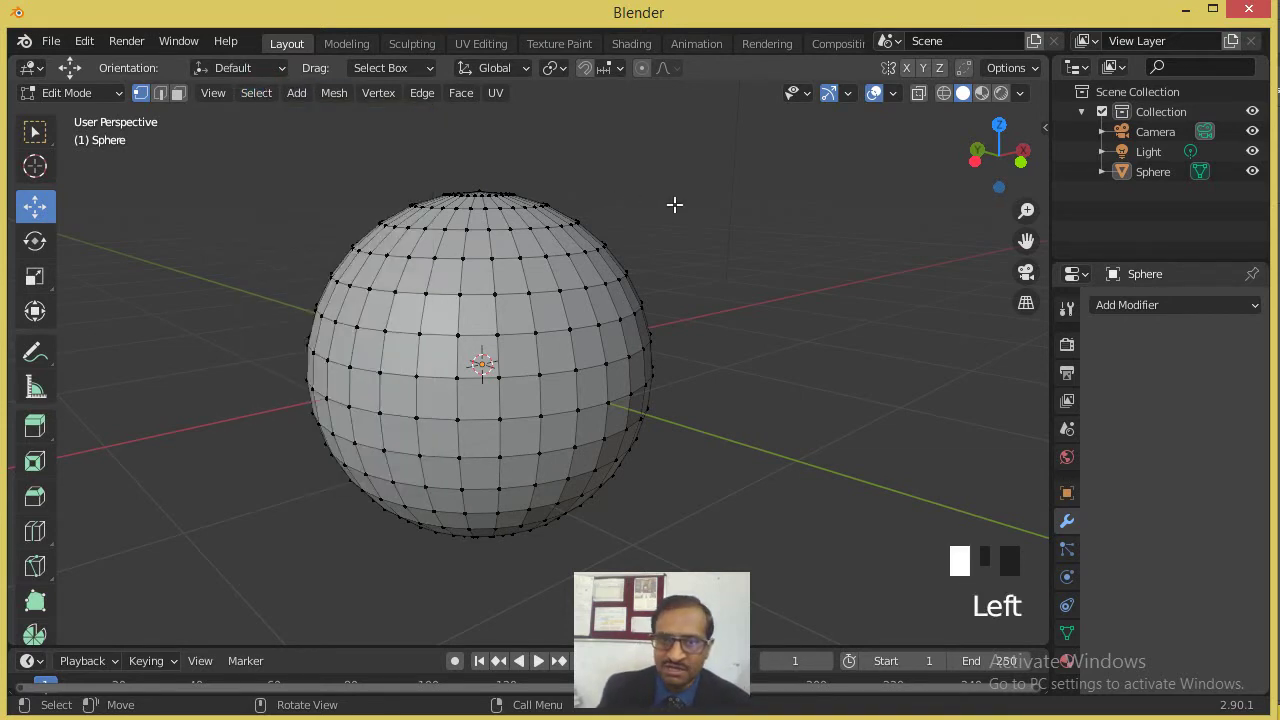
pyautogui.click(674, 205)
pyautogui.moveTo(684, 313); pyautogui.dragTo(526, 391)
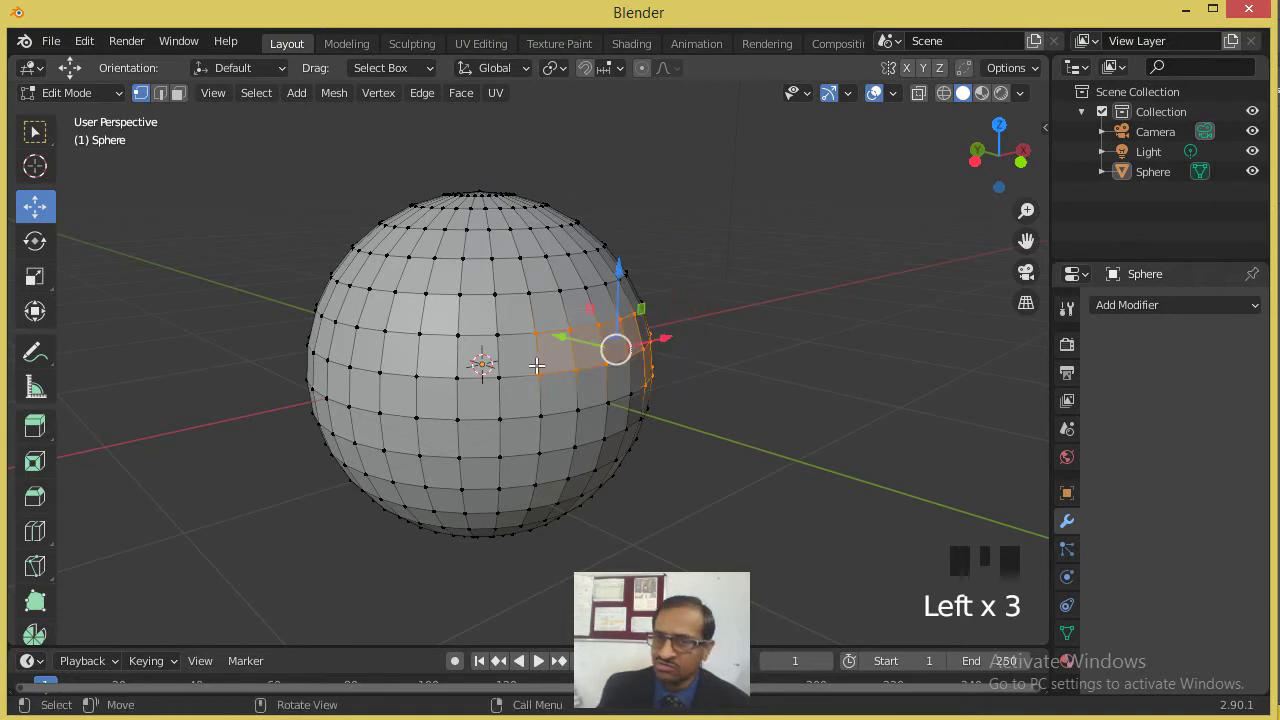
pyautogui.click(267, 93)
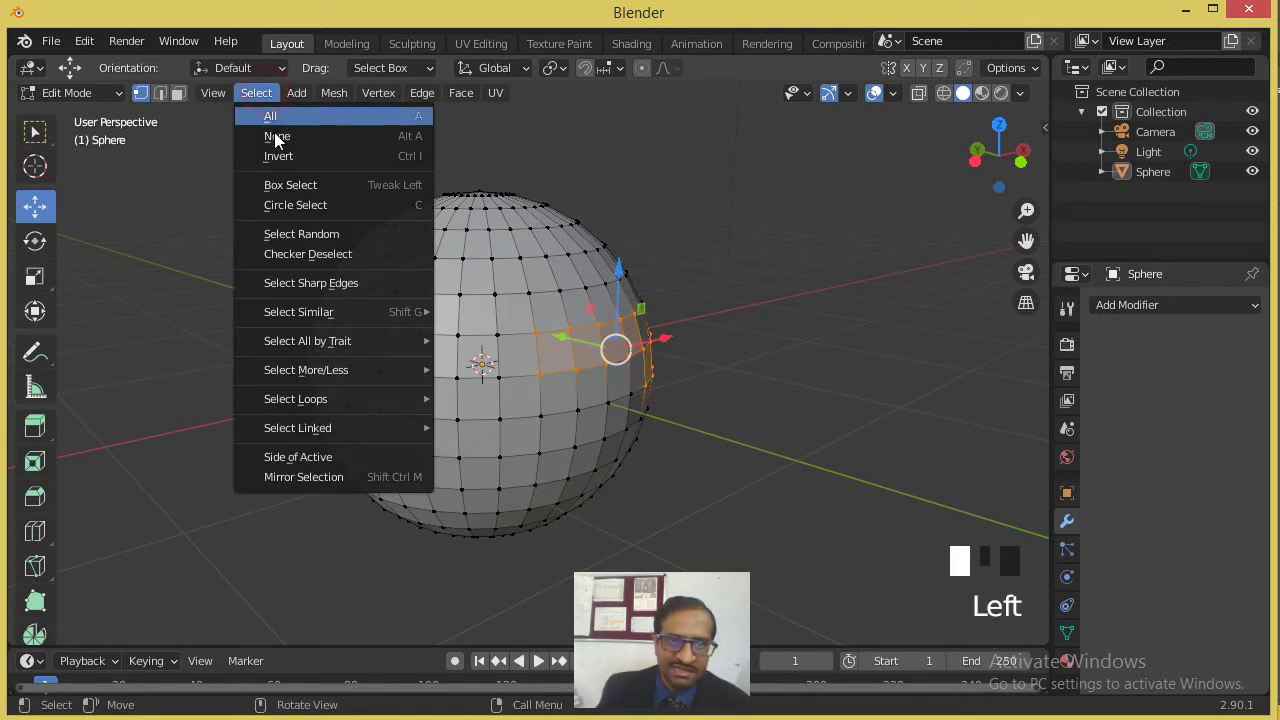
pyautogui.click(290, 163)
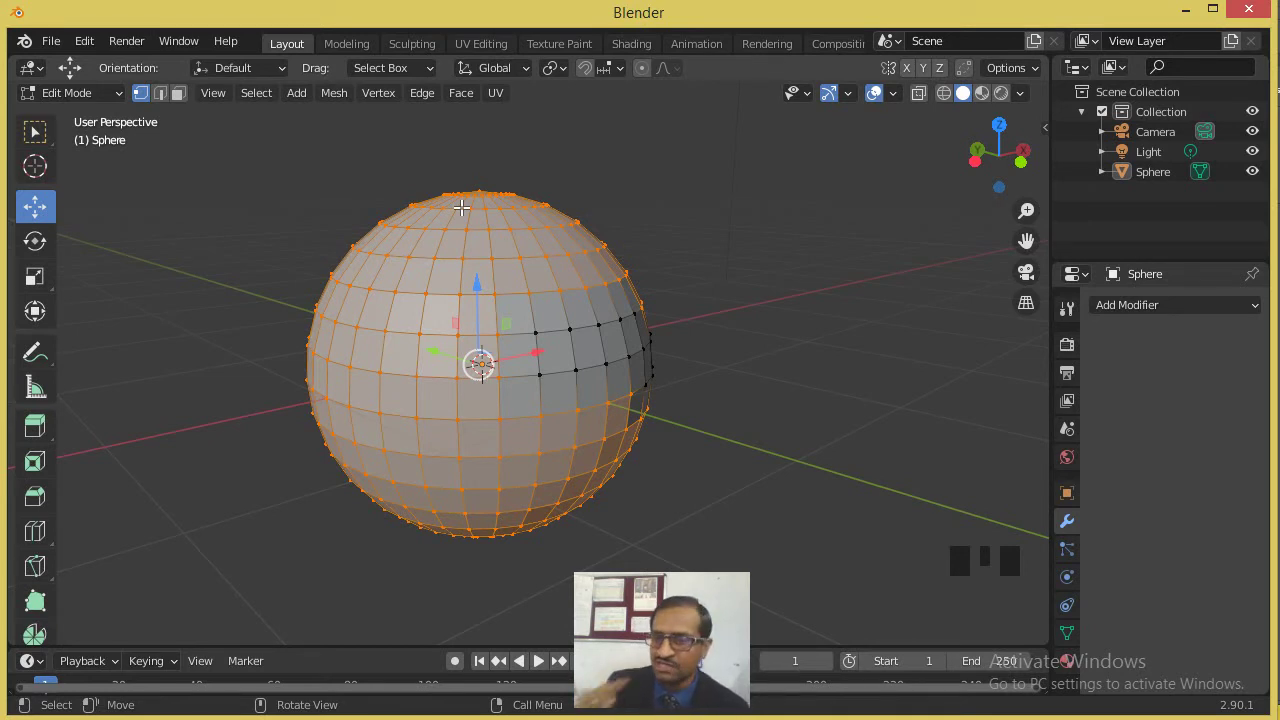
pyautogui.click(600, 177)
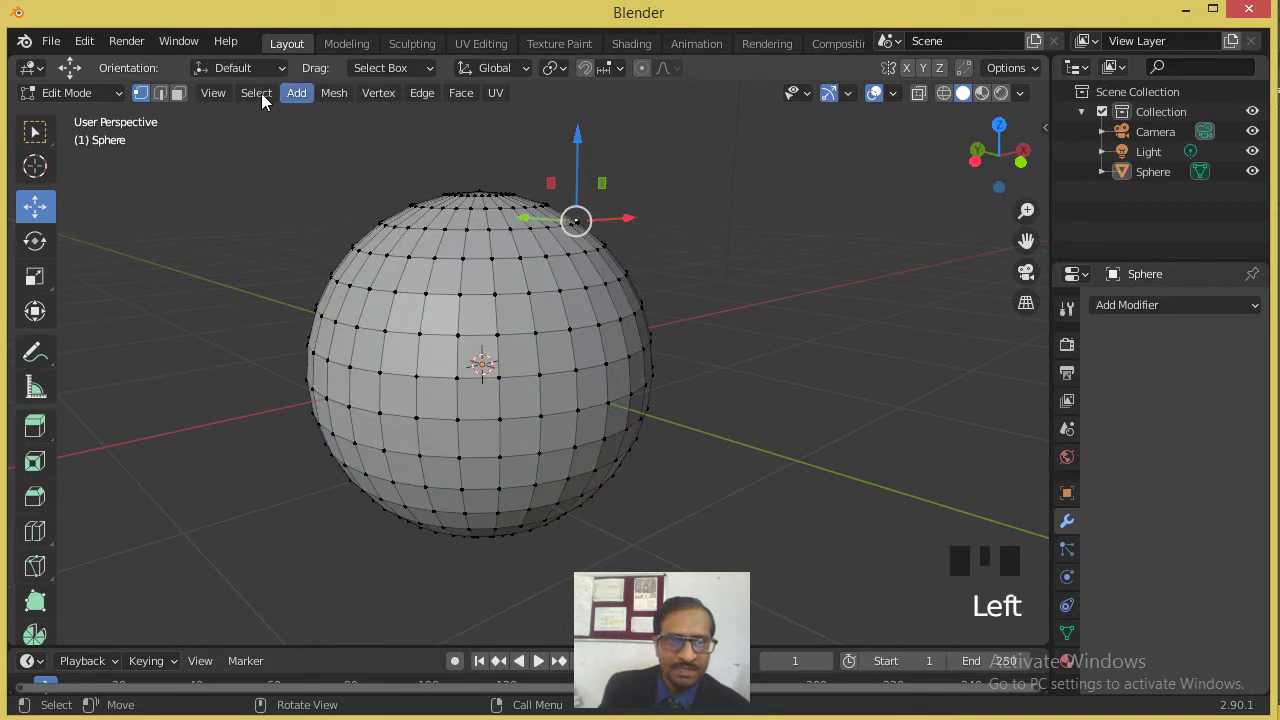
# Use Box Select to select the vertices of the sphere's upper half, and deselect them.
pyautogui.click(260, 94)
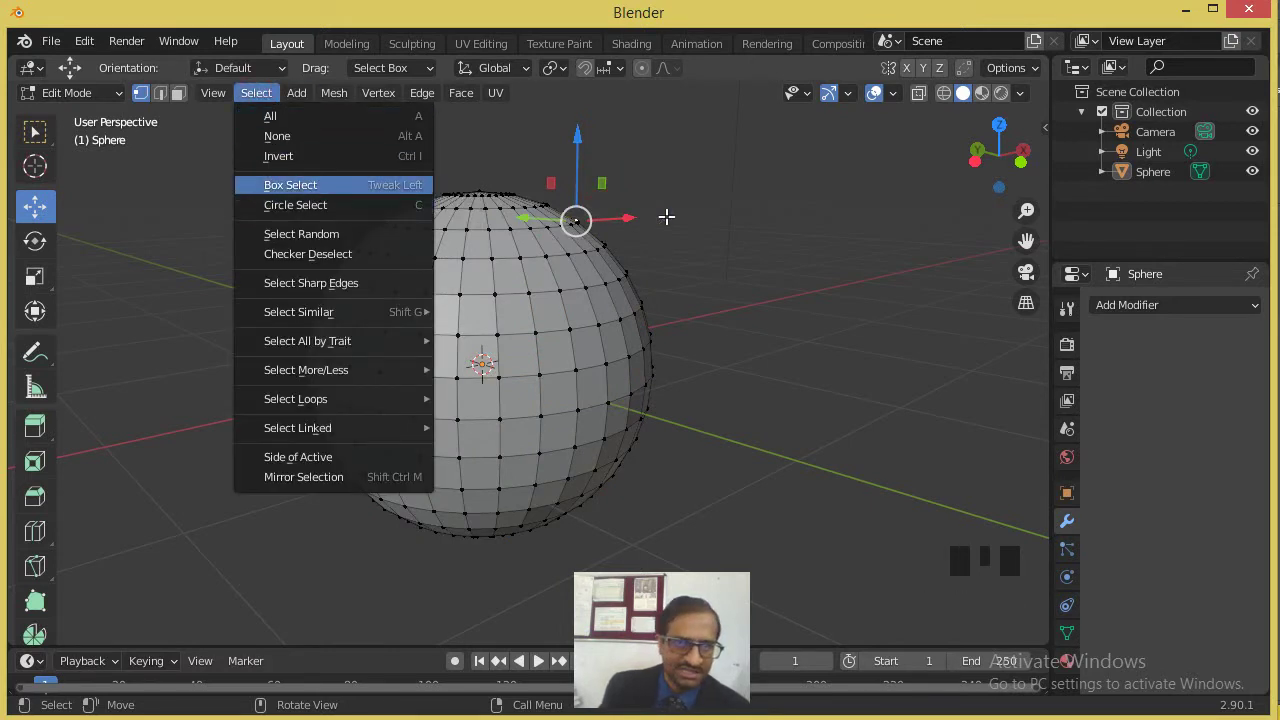
pyautogui.click(766, 224)
pyautogui.moveTo(737, 177); pyautogui.dragTo(252, 374)
pyautogui.click(783, 280)
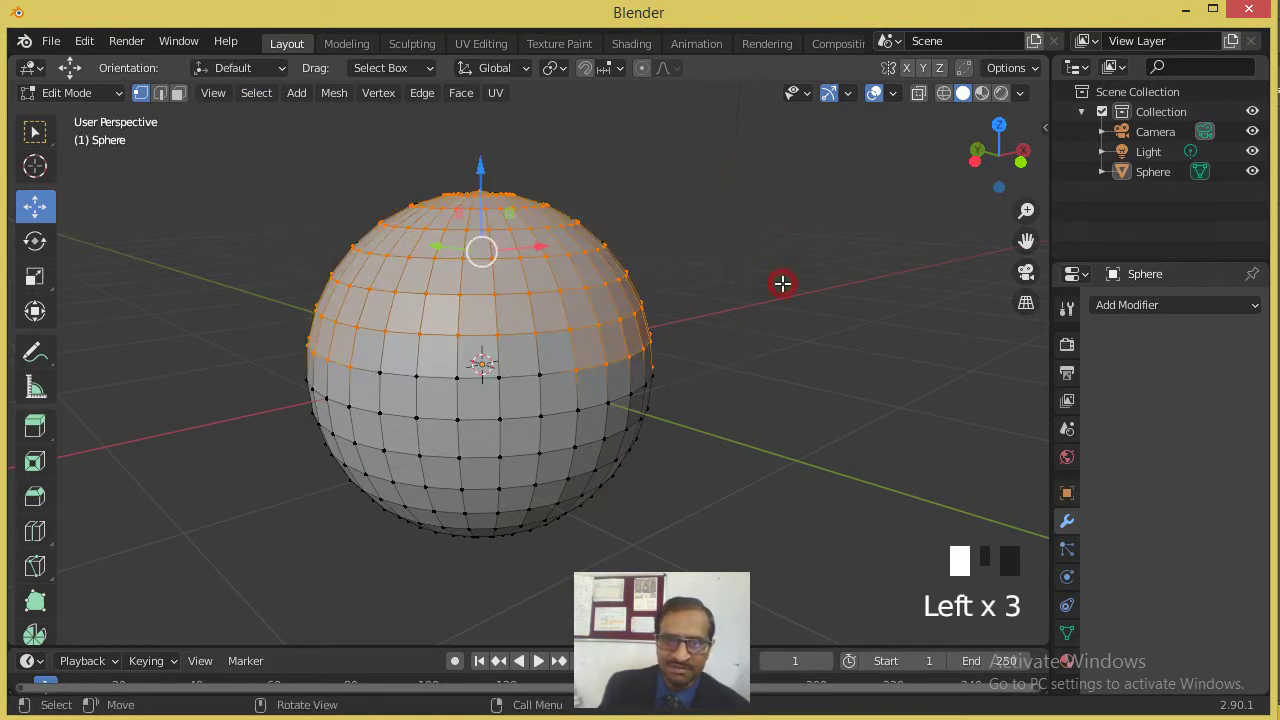
# Box-select two bands of vertices across the sphere's upper half, clearing the selection after each one.
pyautogui.press('b')
pyautogui.moveTo(700, 240); pyautogui.dragTo(221, 365)
pyautogui.click(714, 286)
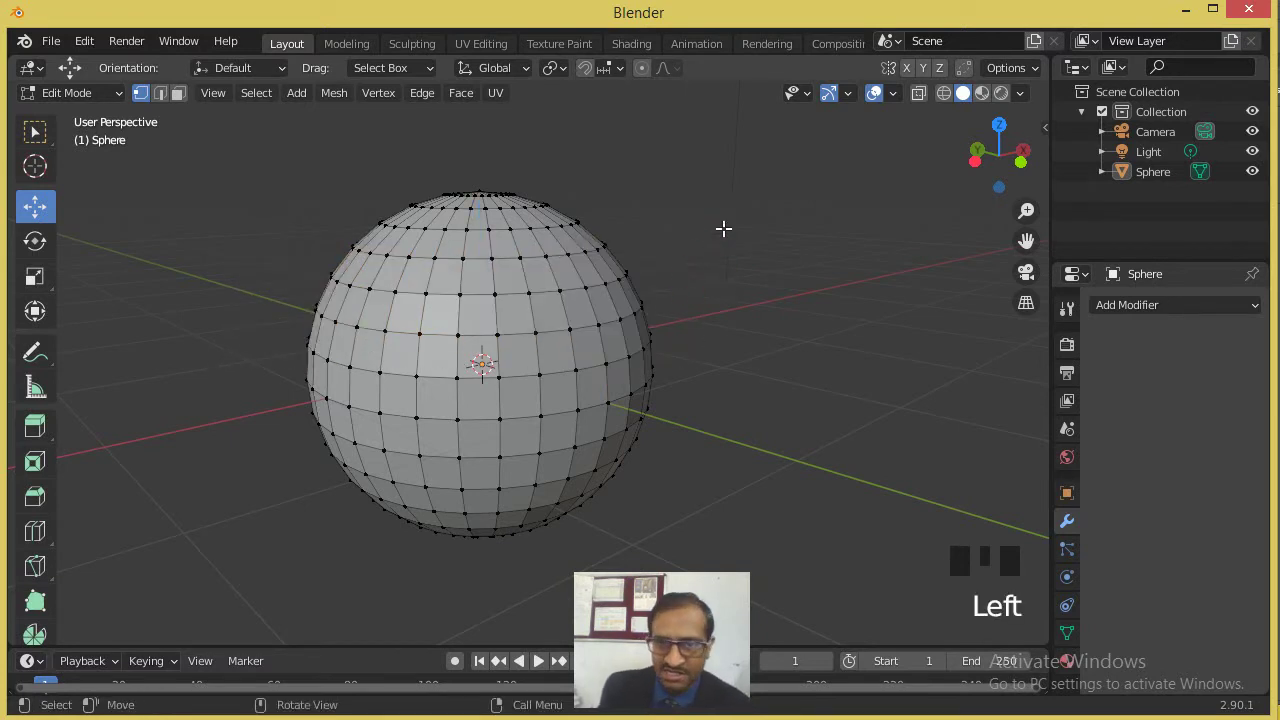
pyautogui.moveTo(736, 223); pyautogui.dragTo(295, 302)
pyautogui.click(797, 291)
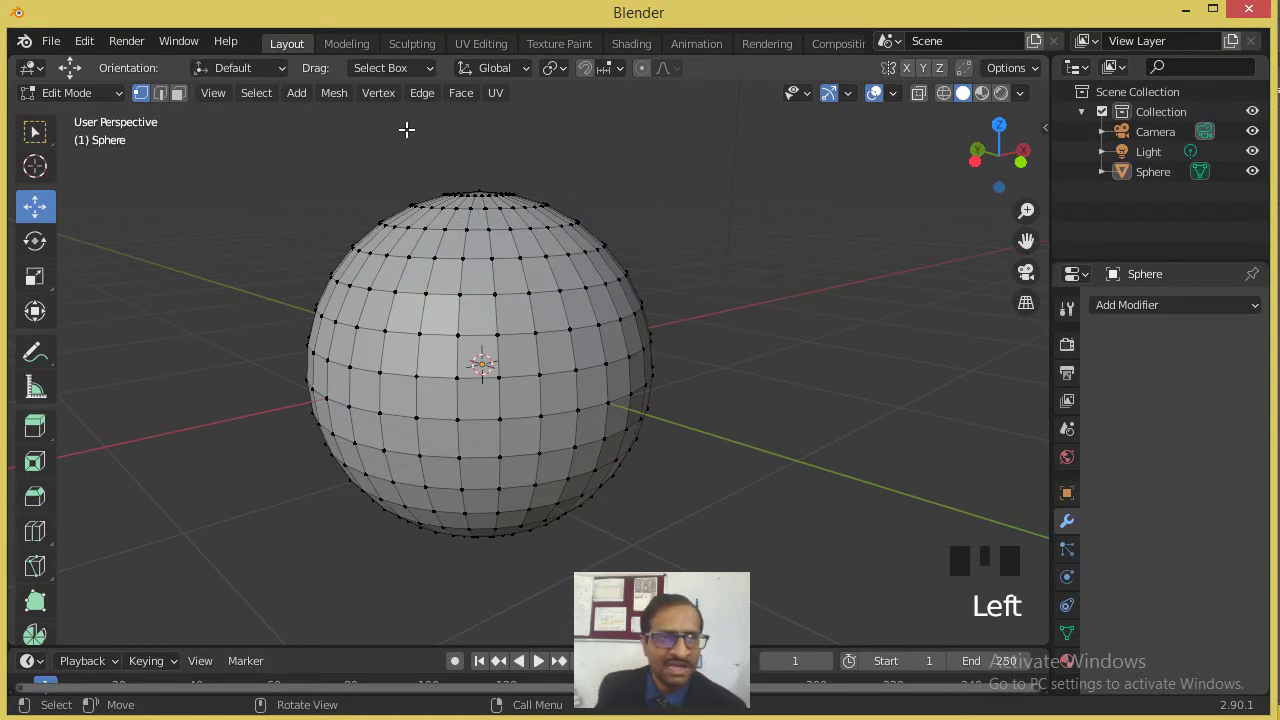
# Box-select the vertices on the sphere's upper right shoulder and clear the selection.
pyautogui.click(257, 93)
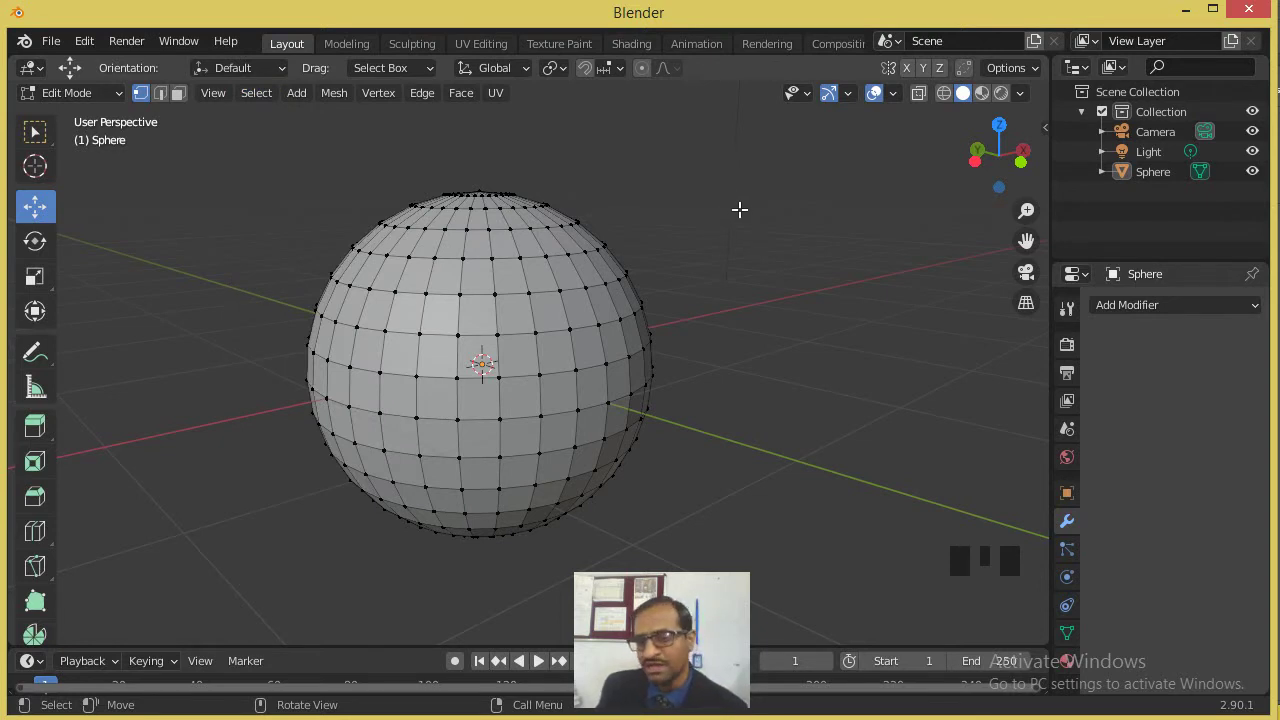
pyautogui.press('b')
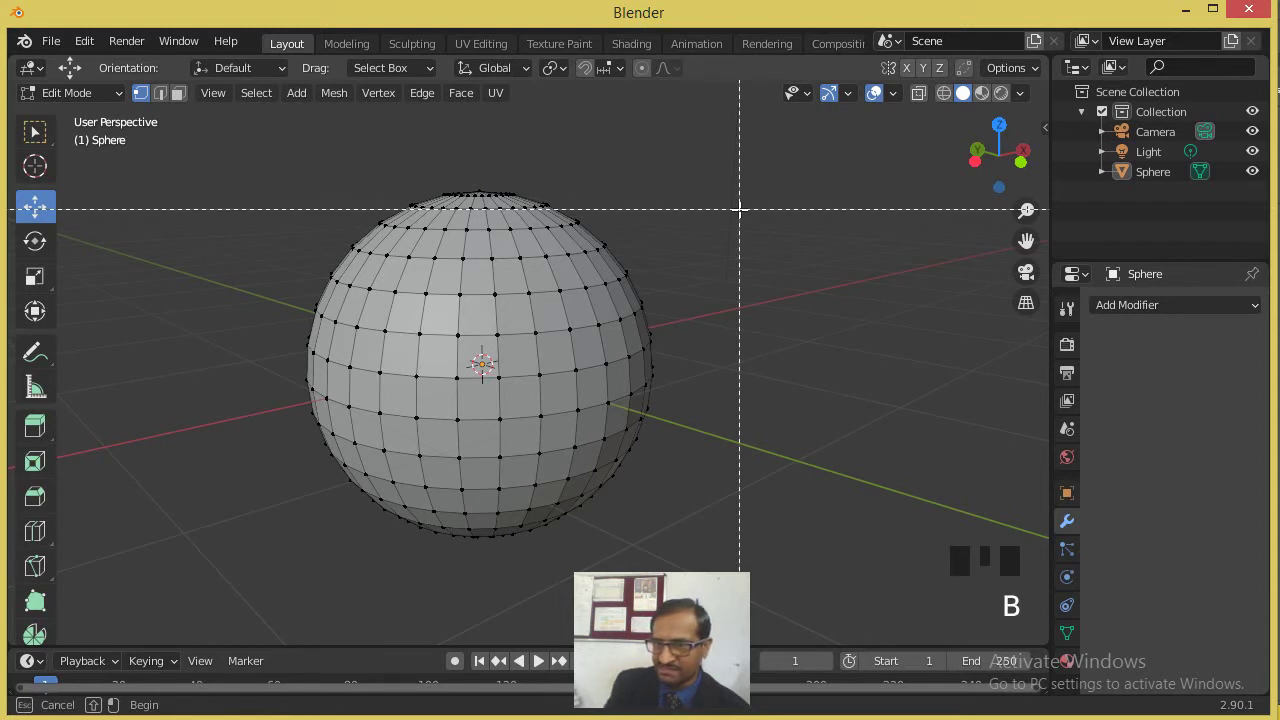
pyautogui.moveTo(740, 209); pyautogui.dragTo(540, 290)
pyautogui.click(751, 214)
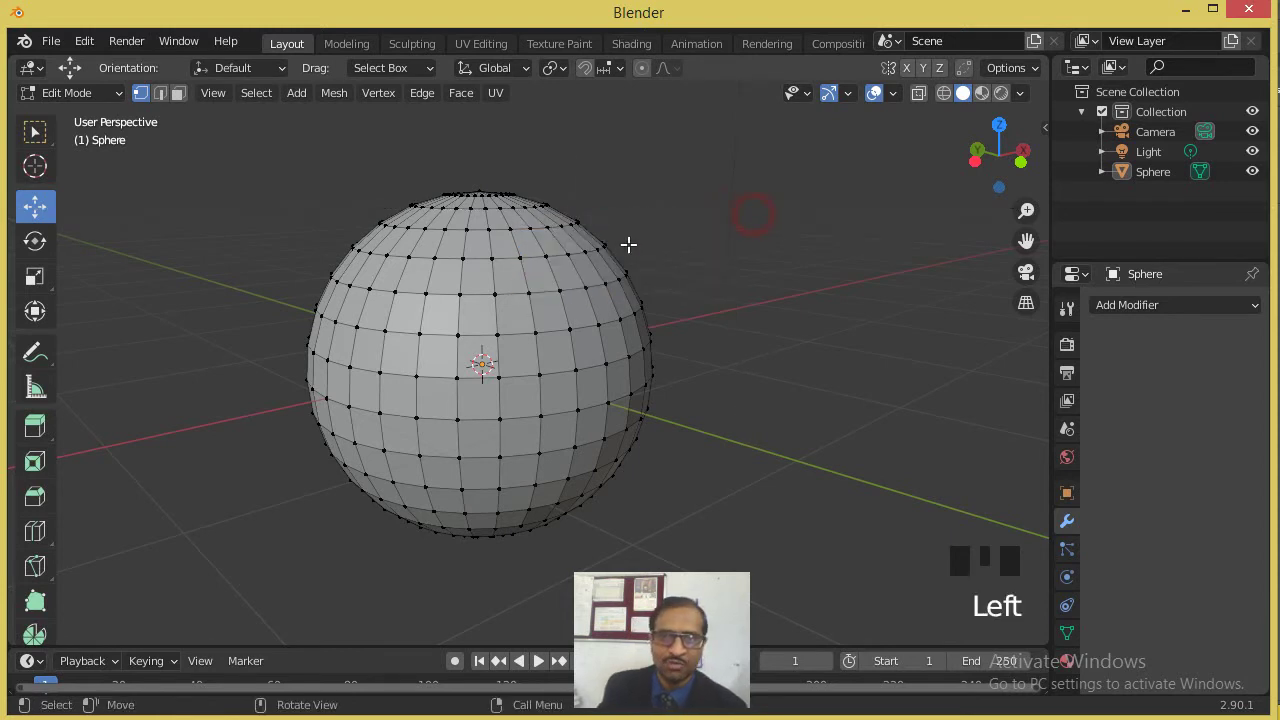
# Brush over vertices on the sphere's right side with Circle Select, leave the tool, and clear the selection with None.
pyautogui.click(262, 92)
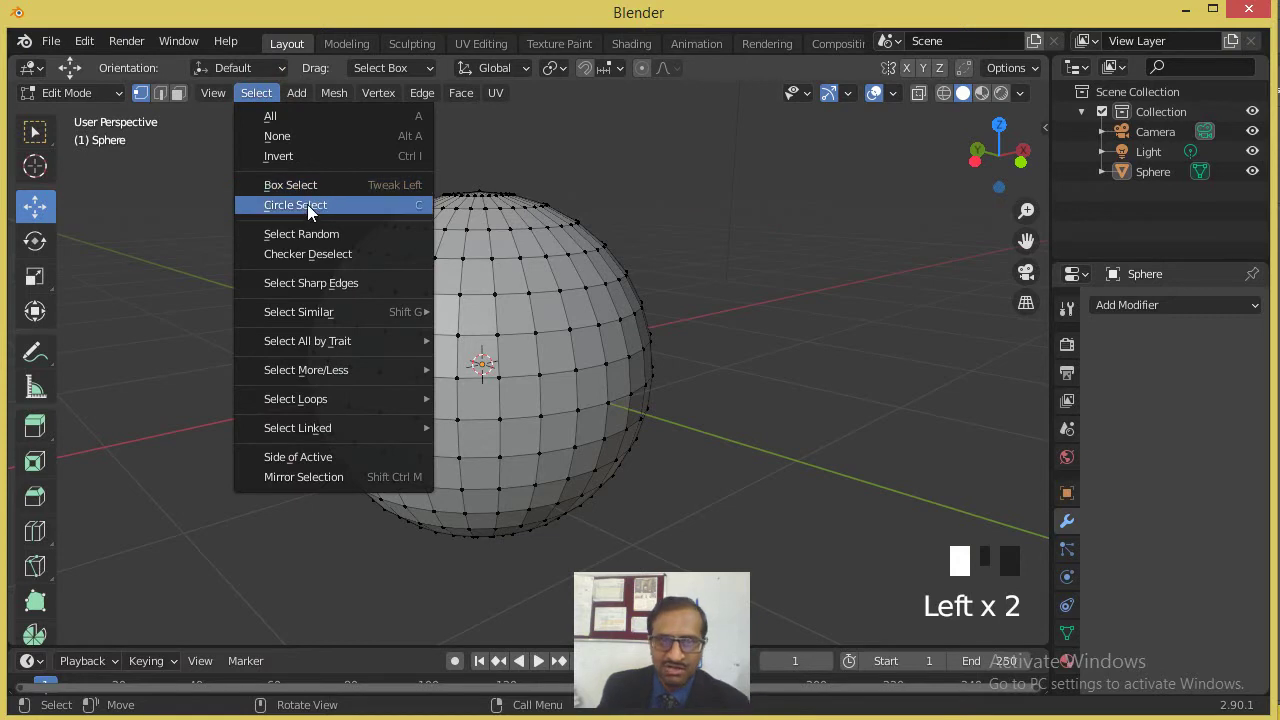
pyautogui.click(392, 207)
pyautogui.moveTo(615, 352)
pyautogui.mouseDown()
pyautogui.moveTo(600, 356)
pyautogui.moveTo(611, 360)
pyautogui.moveTo(597, 306)
pyautogui.moveTo(540, 271)
pyautogui.moveTo(530, 292)
pyautogui.moveTo(548, 302)
pyautogui.moveTo(534, 337)
pyautogui.moveTo(569, 340)
pyautogui.moveTo(561, 352)
pyautogui.moveTo(585, 365)
pyautogui.moveTo(551, 409)
pyautogui.moveTo(605, 402)
pyautogui.mouseUp()
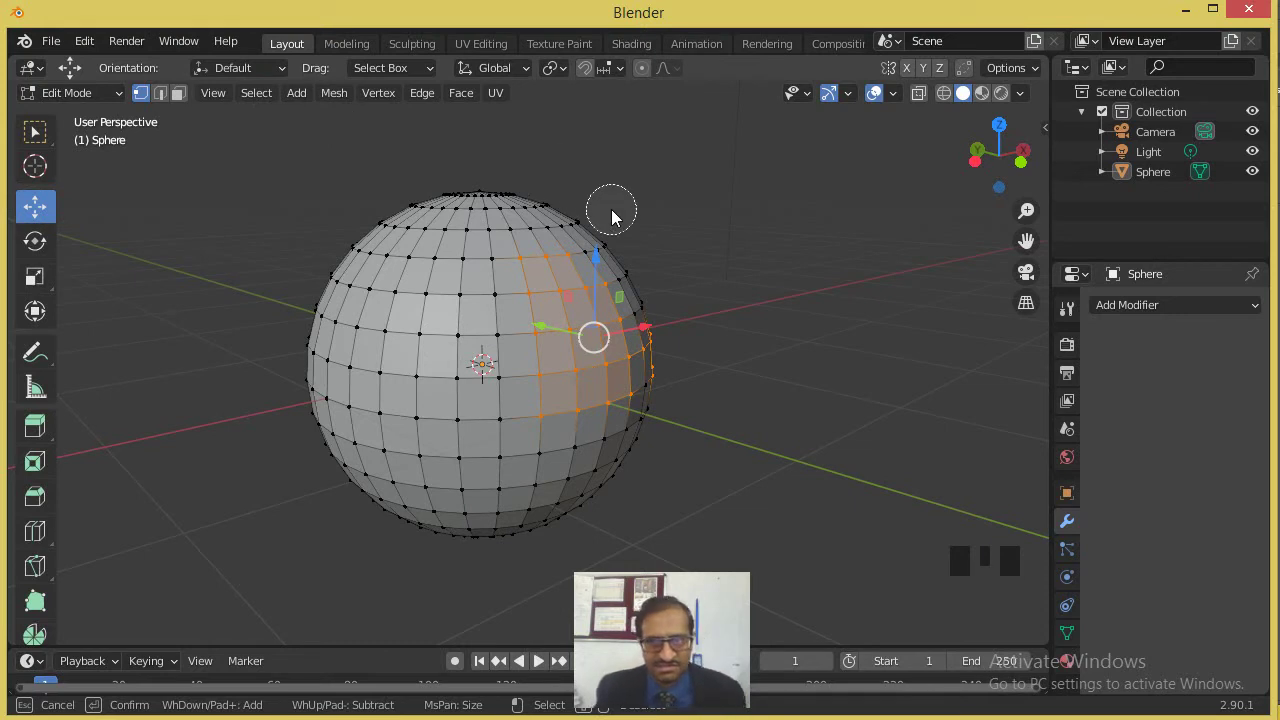
pyautogui.press('Escape')
pyautogui.press('Escape')
pyautogui.click(265, 93)
pyautogui.click(283, 134)
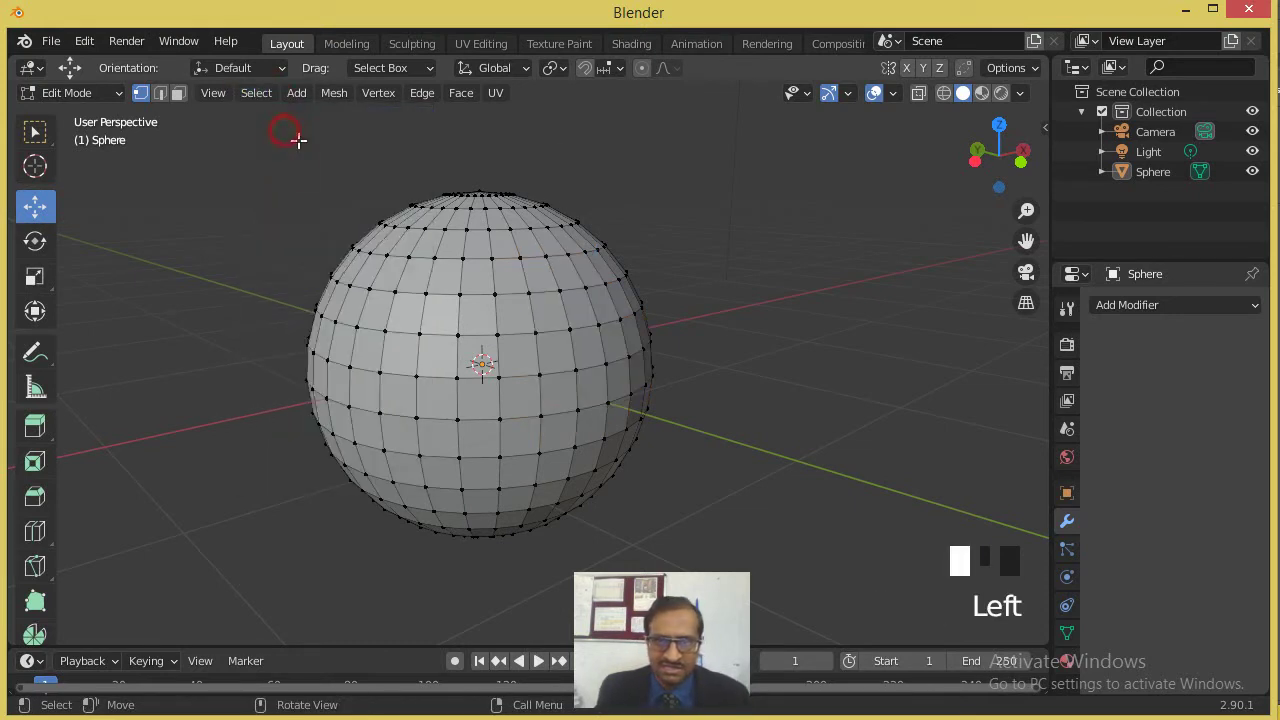
# Add neighbouring vertices one by one to a stepped selection down the sphere's upper right side, and deselect them.
pyautogui.click(521, 260)
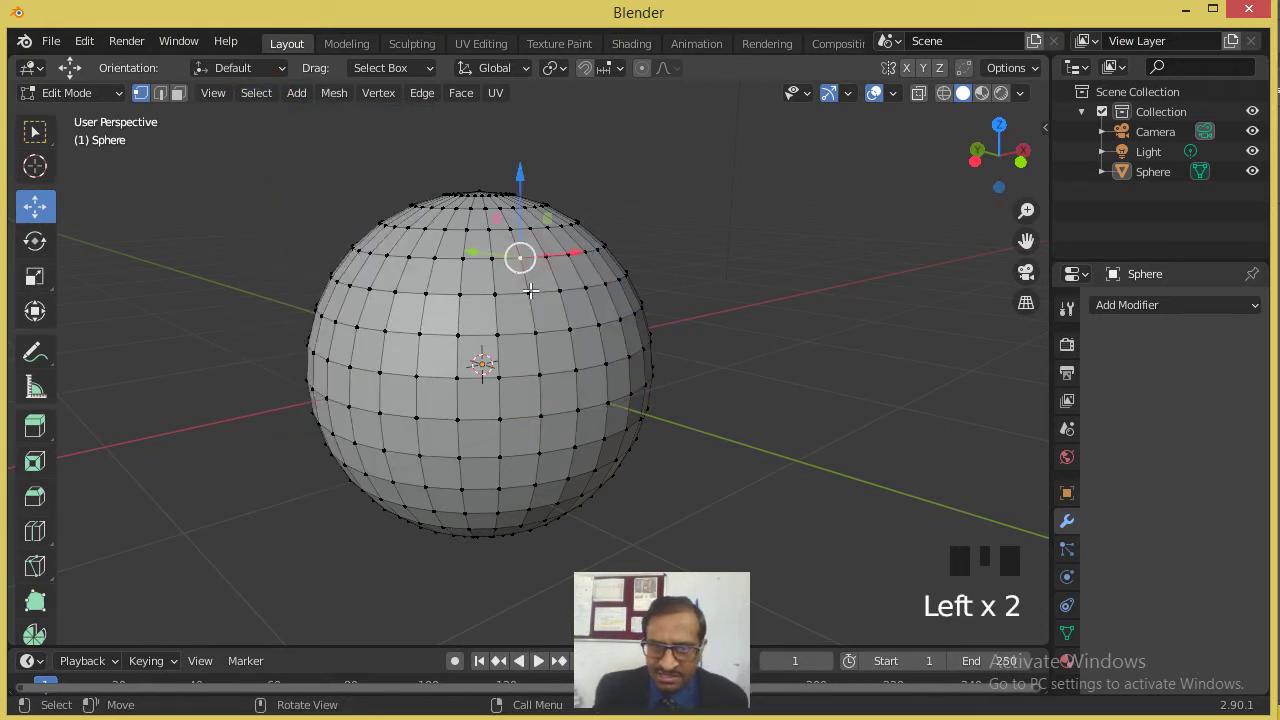
pyautogui.keyDown('shift'); pyautogui.click(528, 291); pyautogui.keyUp('shift')
pyautogui.keyDown('shift'); pyautogui.click(556, 294); pyautogui.keyUp('shift')
pyautogui.keyDown('shift'); pyautogui.click(569, 328); pyautogui.keyUp('shift')
pyautogui.keyDown('shift'); pyautogui.click(608, 354); pyautogui.keyUp('shift')
pyautogui.keyDown('shift'); pyautogui.click(608, 366); pyautogui.keyUp('shift')
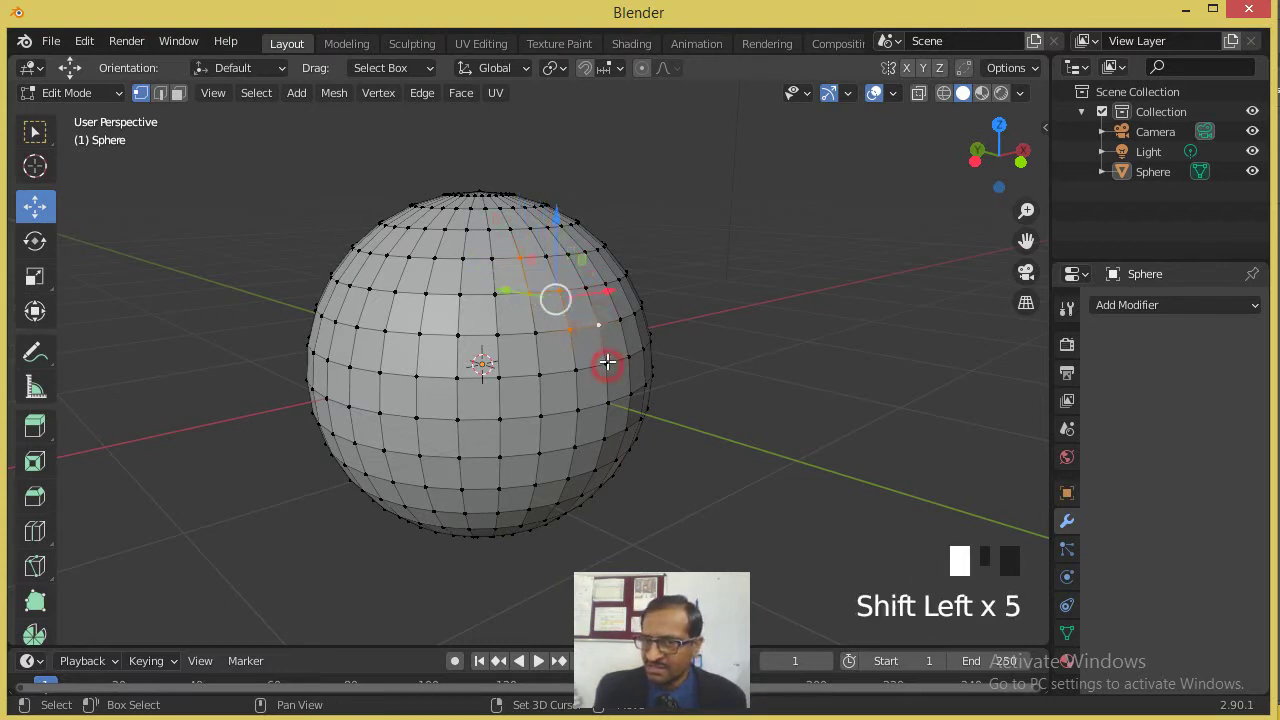
pyautogui.click(766, 297)
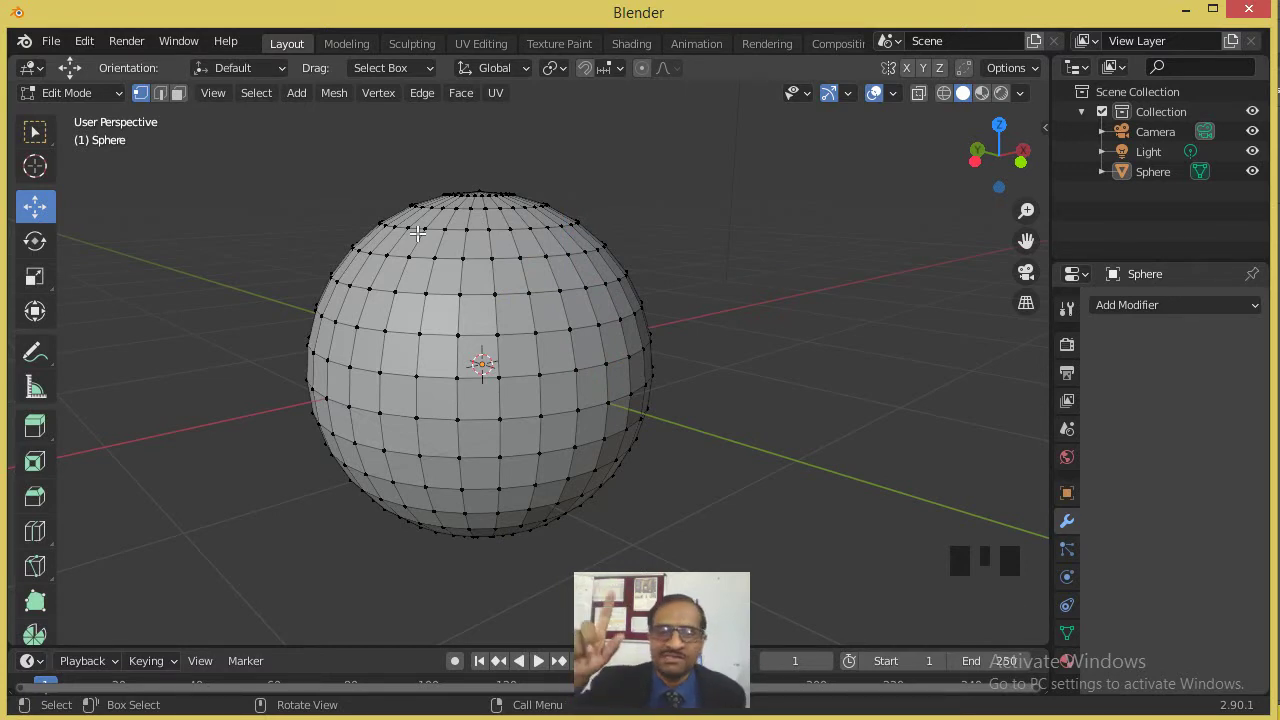
# Use Circle Select to pick separate groups of vertices across the sphere's front, and leave the tool.
pyautogui.click(258, 93)
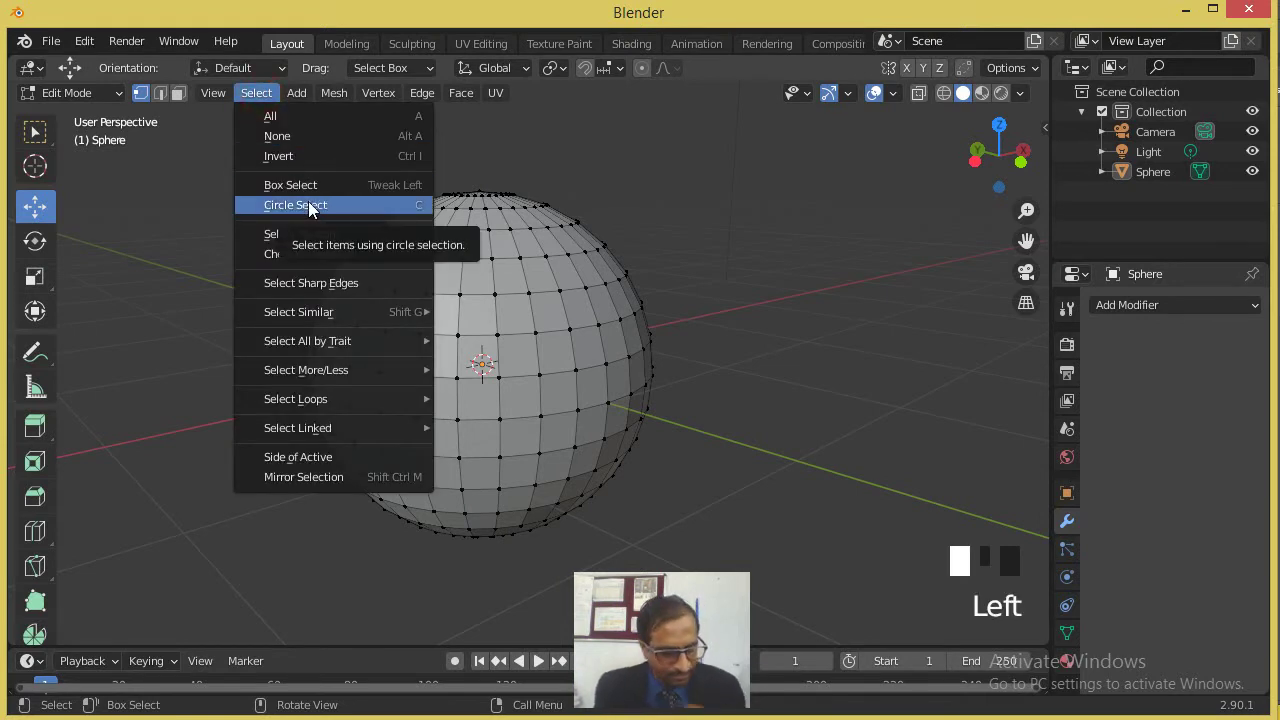
pyautogui.click(309, 205)
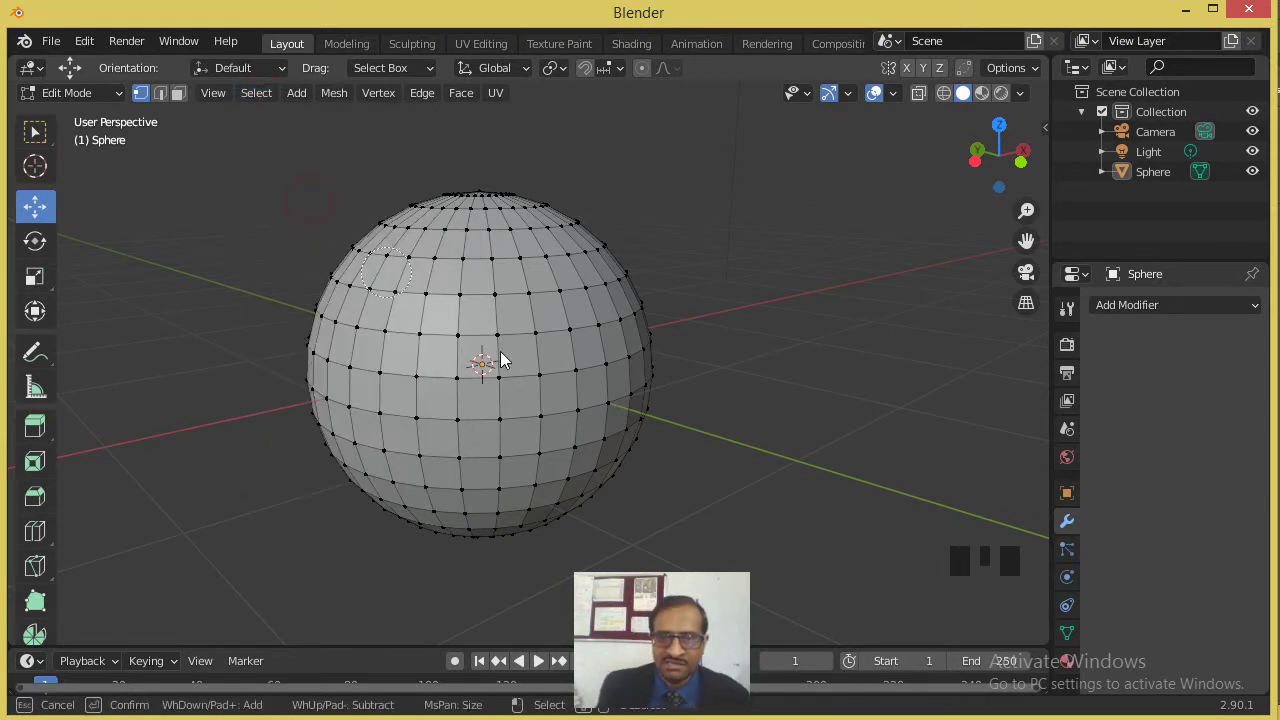
pyautogui.click(576, 390)
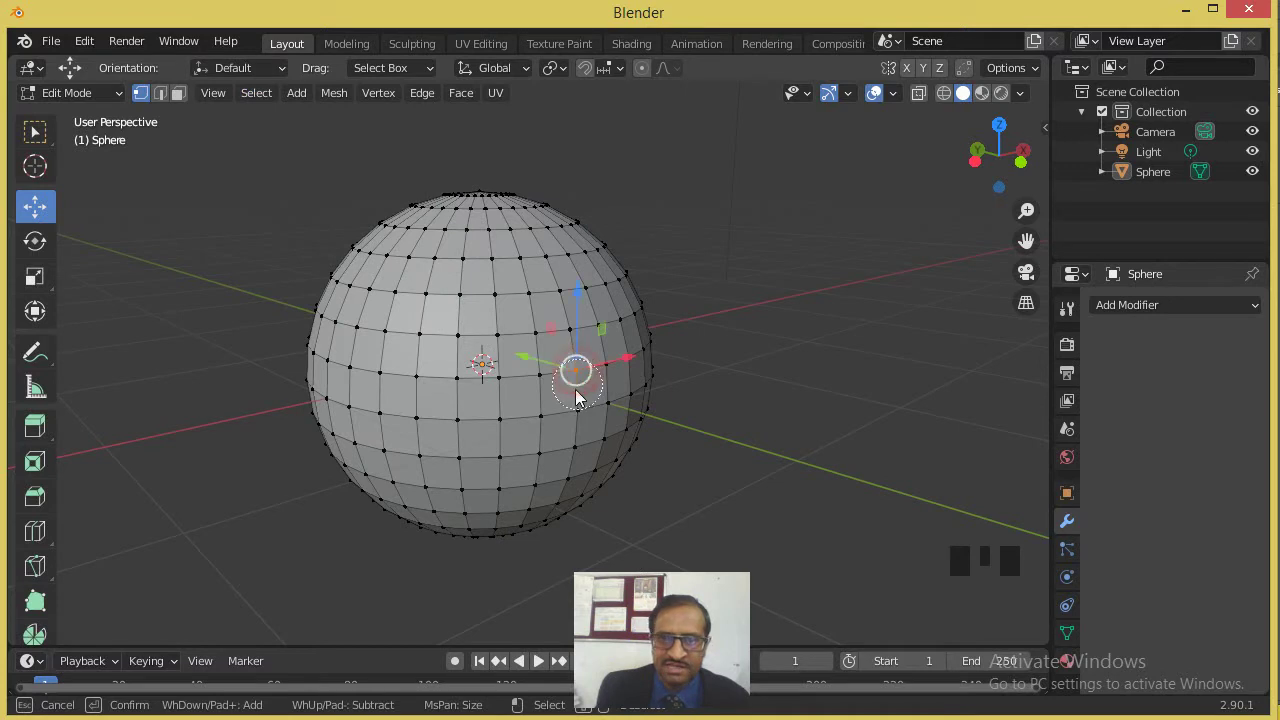
pyautogui.click(500, 340)
pyautogui.click(498, 296)
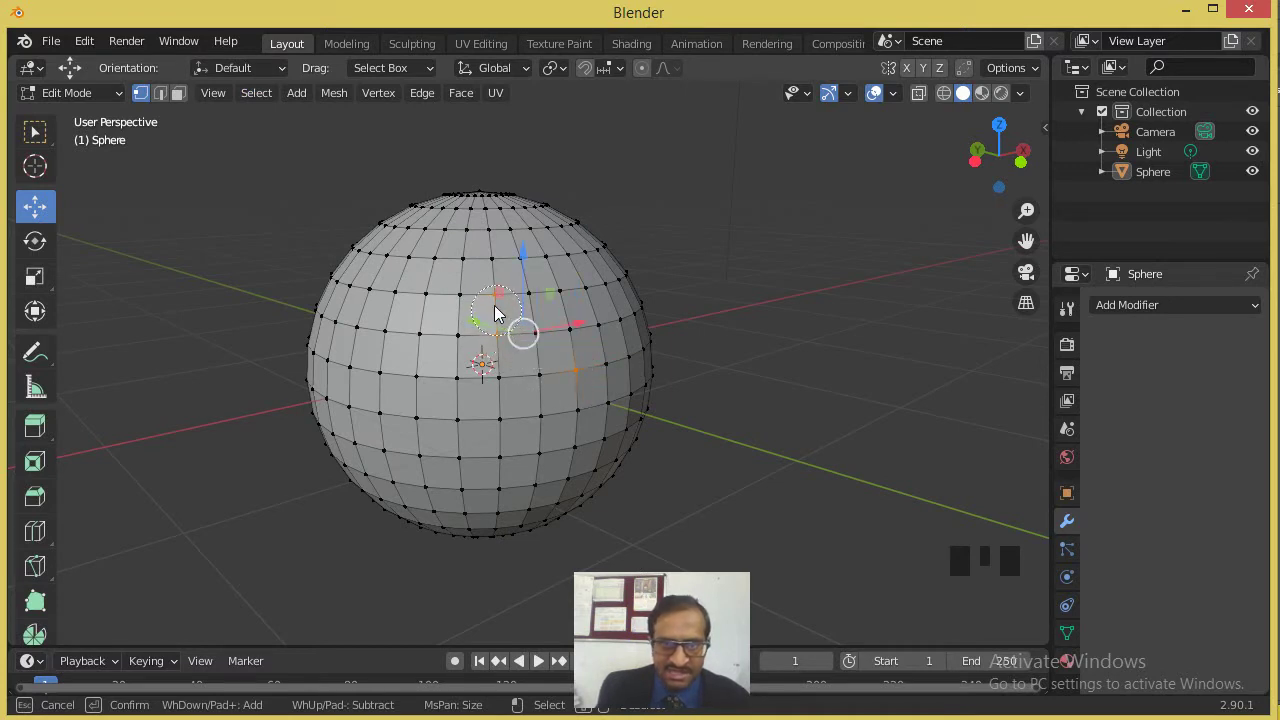
pyautogui.moveTo(428, 296); pyautogui.dragTo(420, 383)
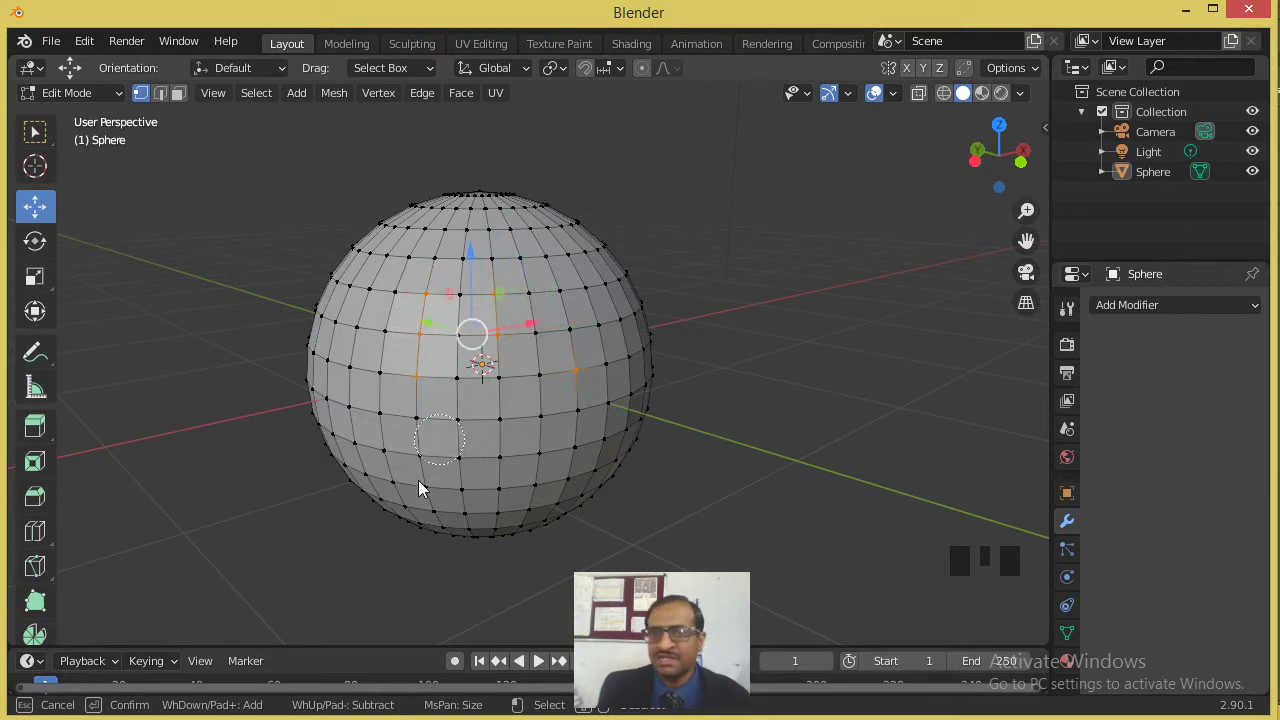
pyautogui.moveTo(417, 455); pyautogui.dragTo(507, 460)
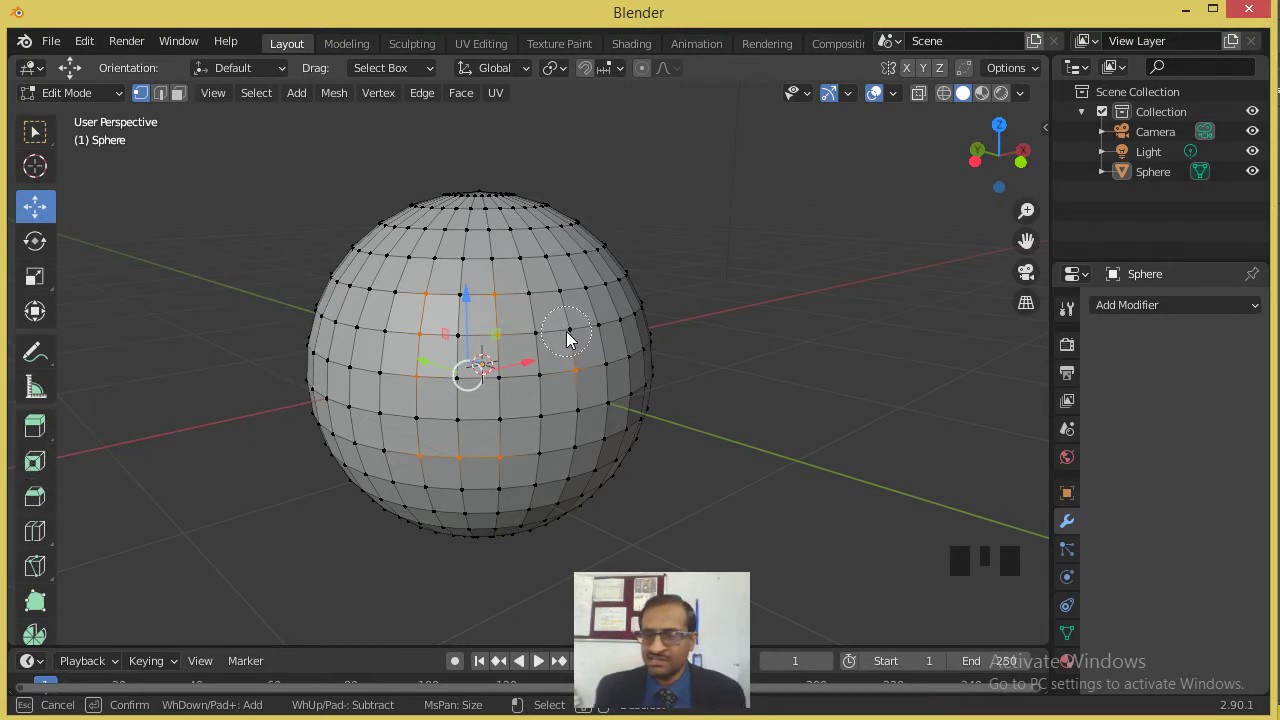
pyautogui.press('Escape')
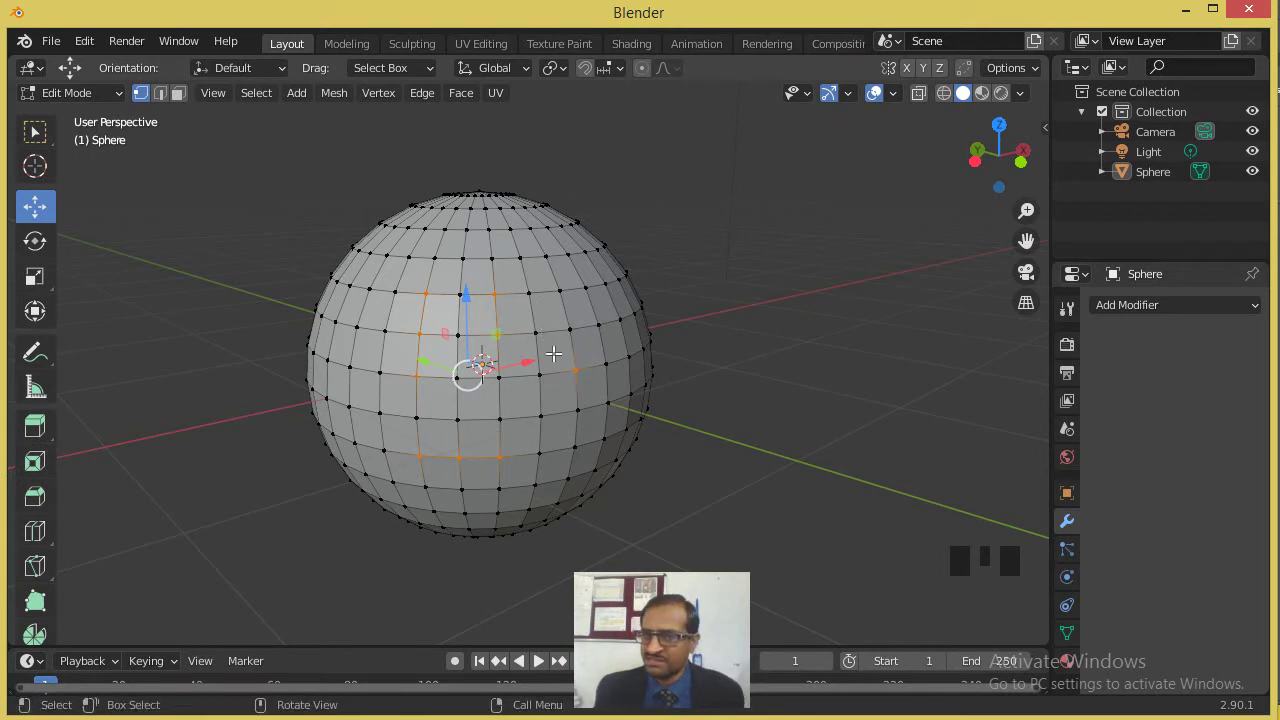
# Try moving the circle-selected vertices toward the sphere's left side, and undo the move.
pyautogui.click(503, 371)
pyautogui.moveTo(503, 371); pyautogui.dragTo(434, 394)
pyautogui.hotkey('ctrl', 'z')
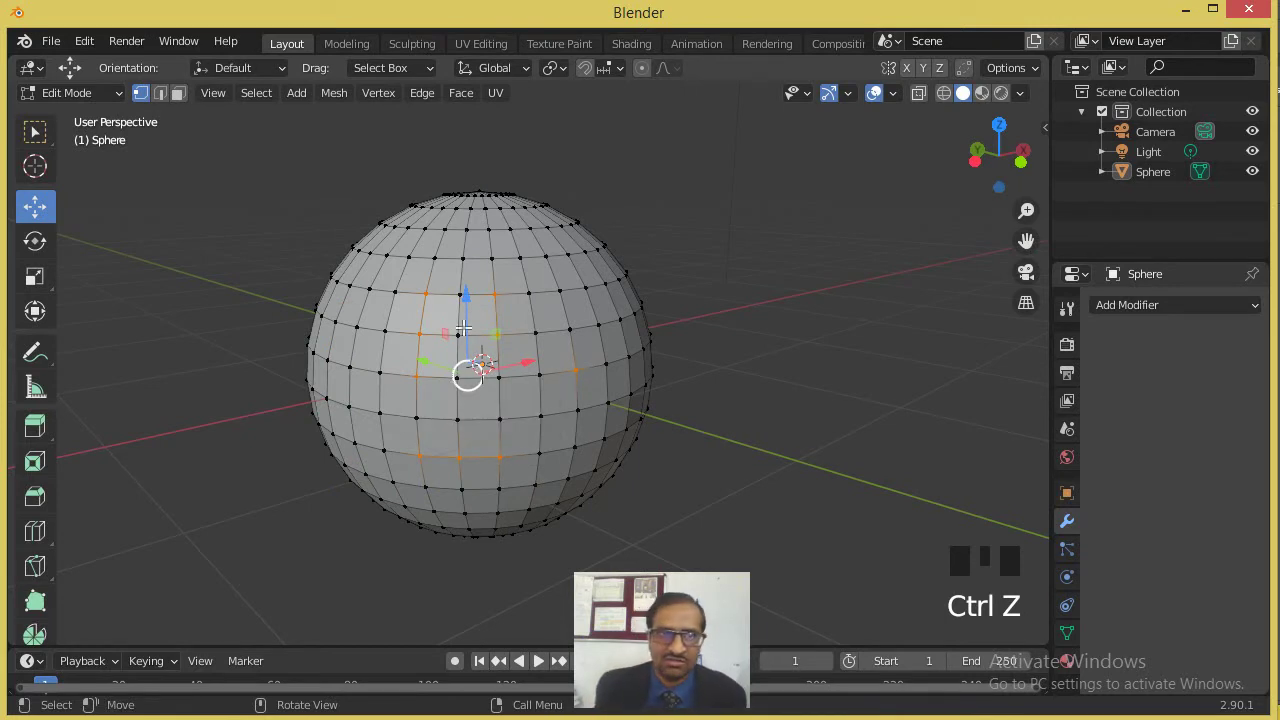
# Clear the selection, select vertices with Select Random, and move them slightly along the Y axis.
pyautogui.click(258, 150)
pyautogui.click(256, 92)
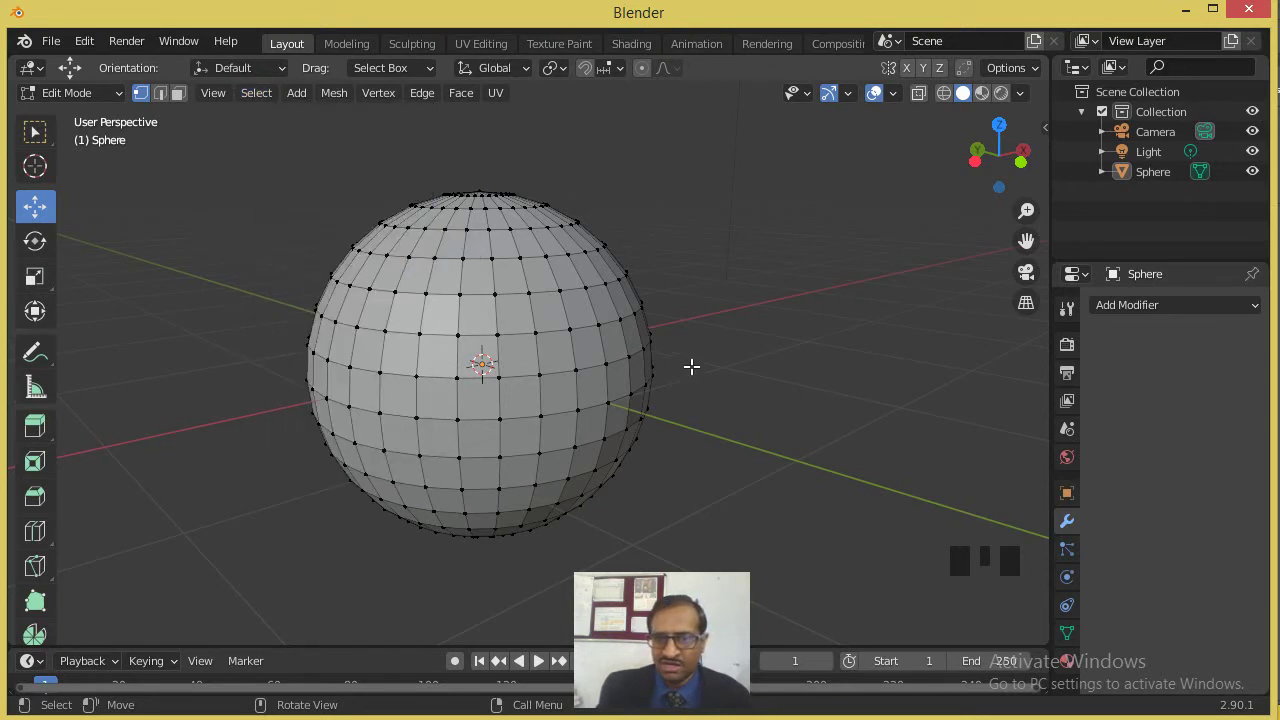
pyautogui.click(274, 93)
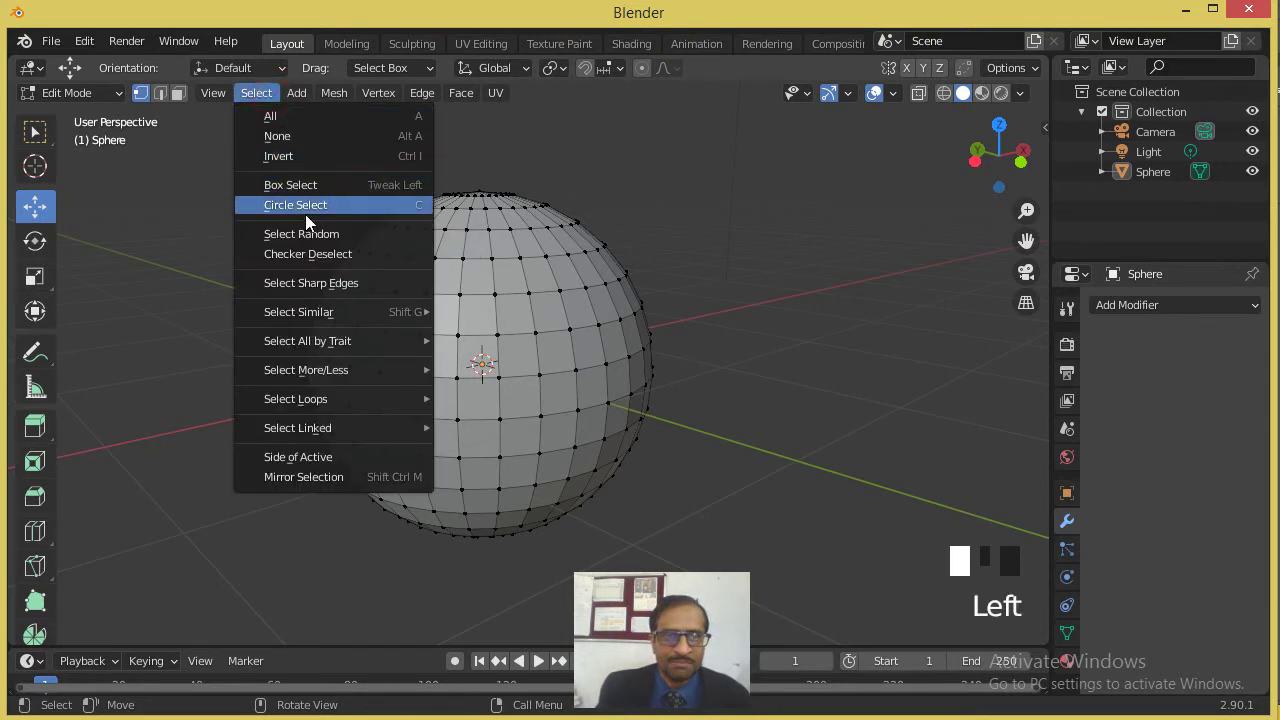
pyautogui.click(273, 234)
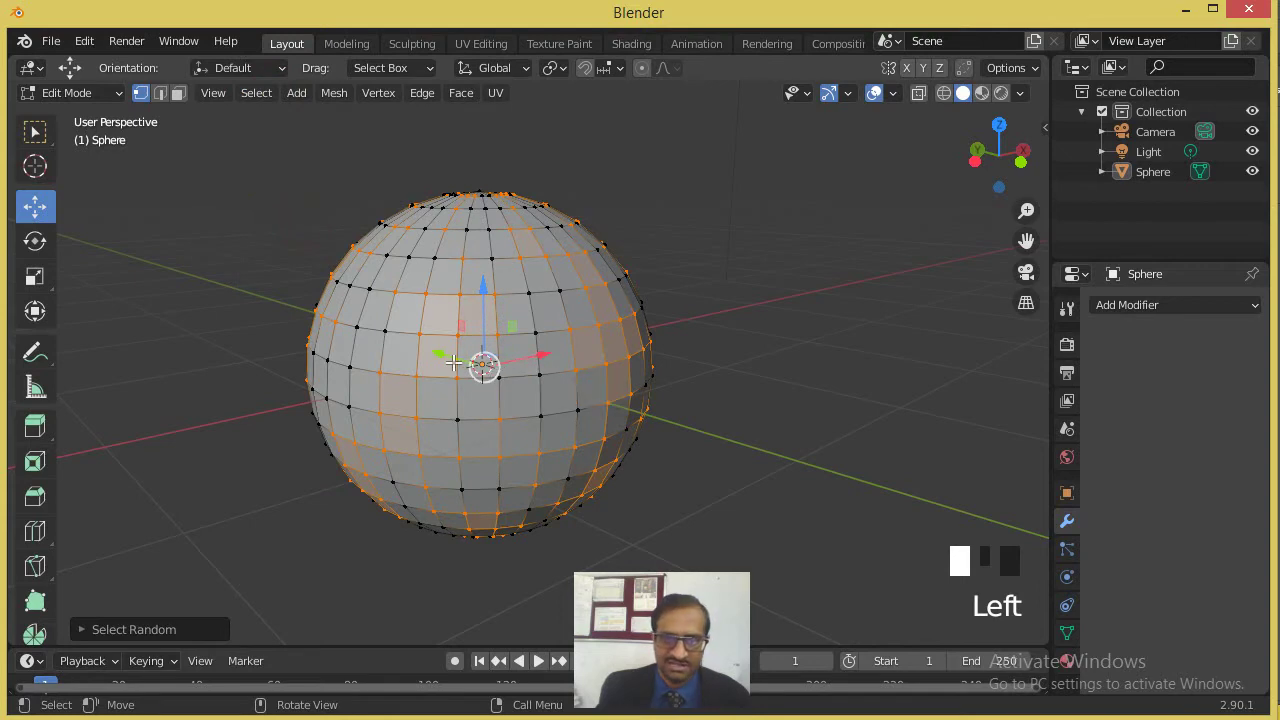
pyautogui.moveTo(483, 365); pyautogui.dragTo(438, 353)
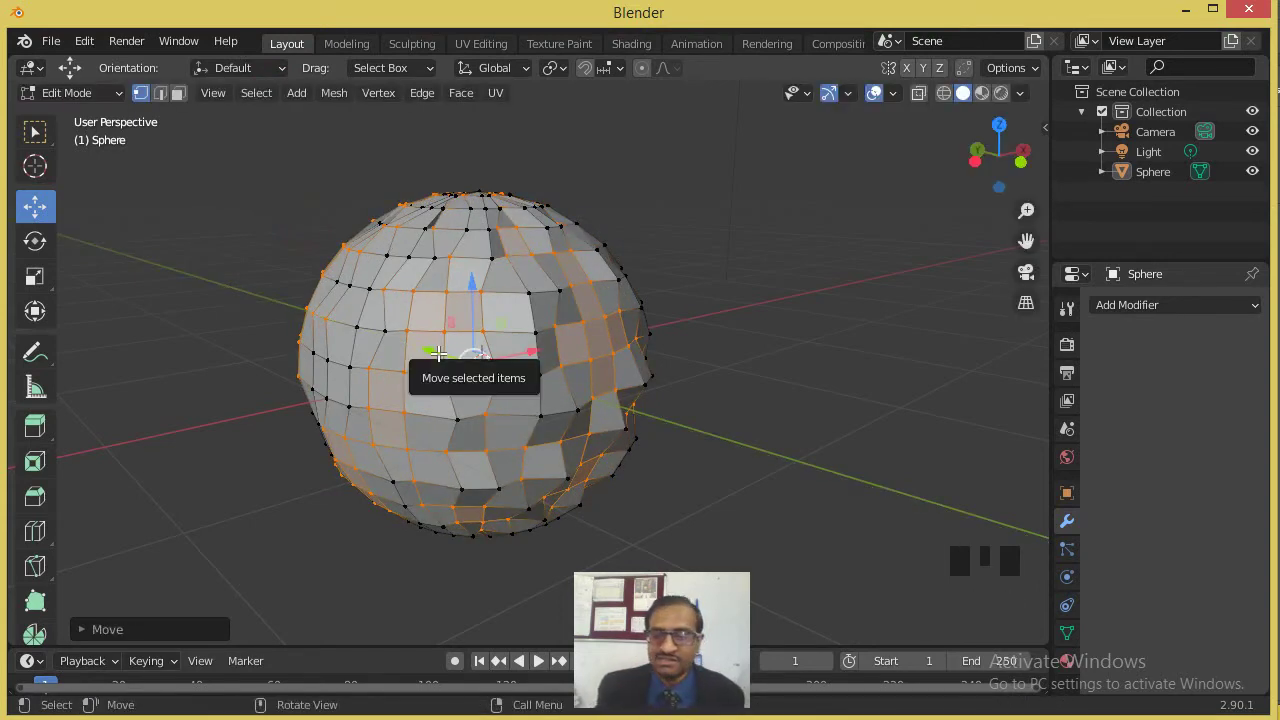
# Undo the last move, scale the randomly selected vertices slightly outward, and clear the selection.
pyautogui.hotkey('ctrl', 'z')
pyautogui.press('s')
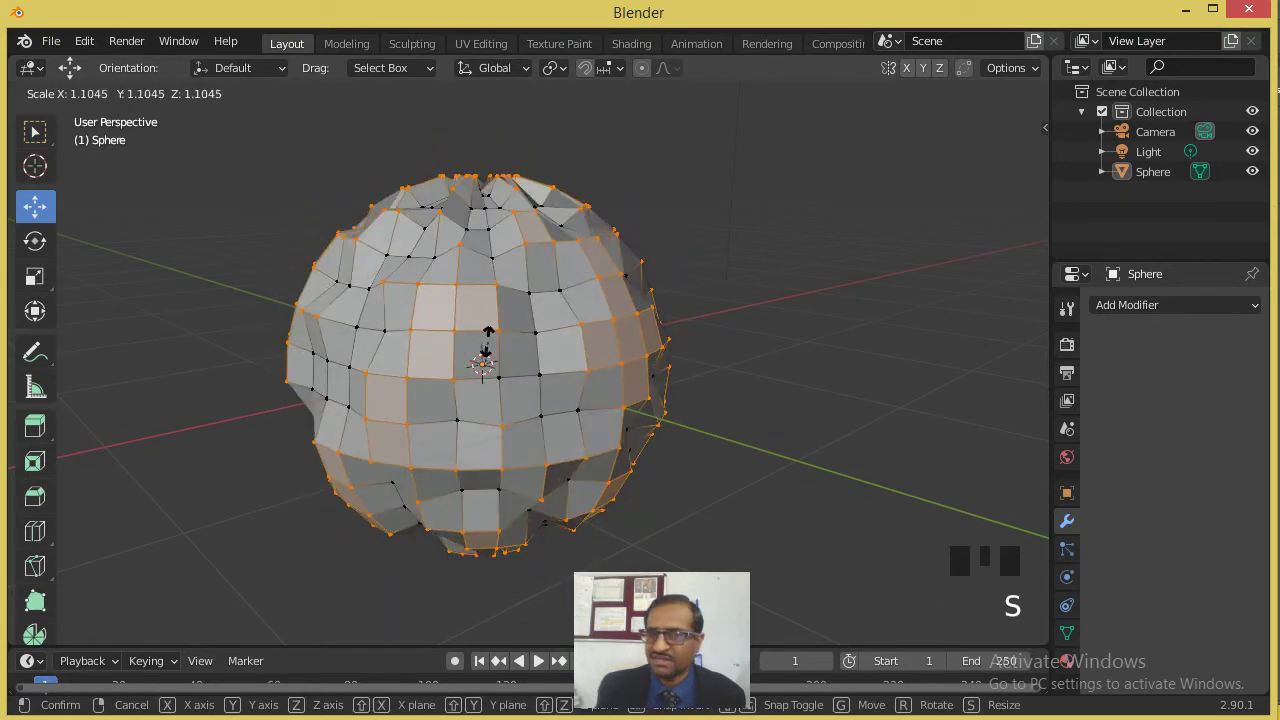
pyautogui.click(482, 352)
pyautogui.click(301, 160)
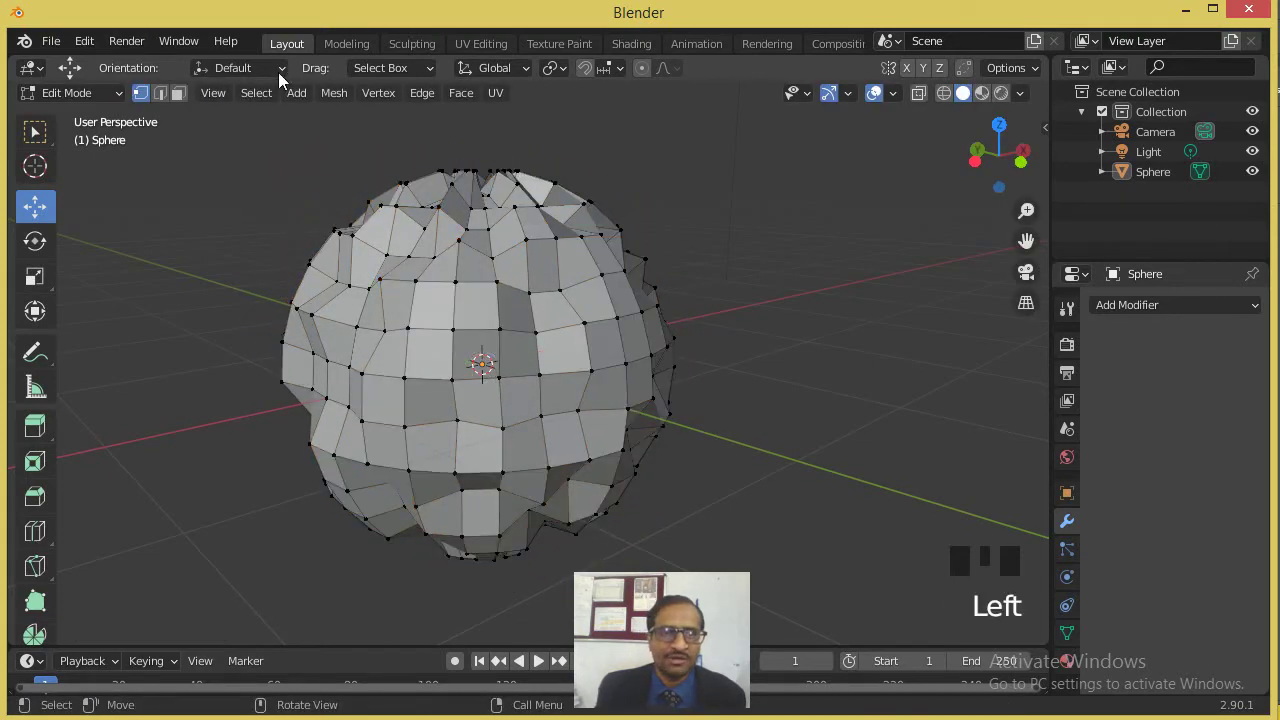
# Pick vertices across the deformed sphere with Select Random, scale them slightly inward, and deselect them.
pyautogui.click(262, 91)
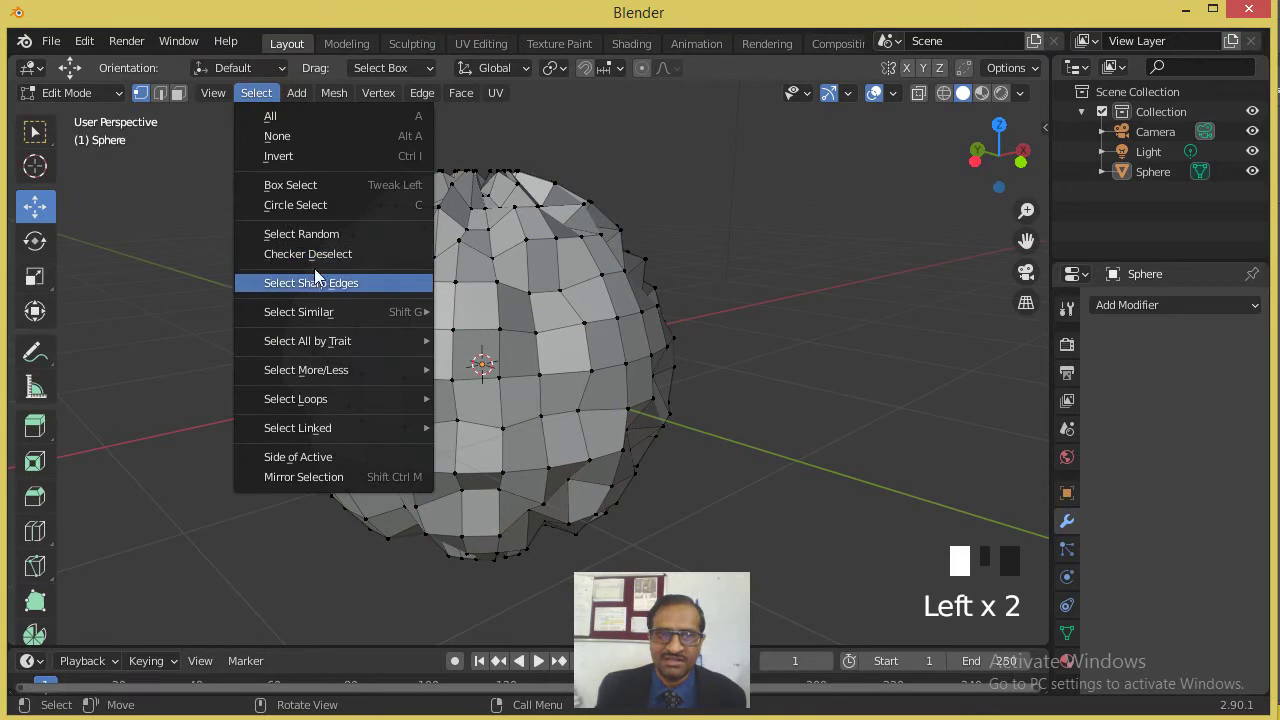
pyautogui.click(331, 237)
pyautogui.press('s')
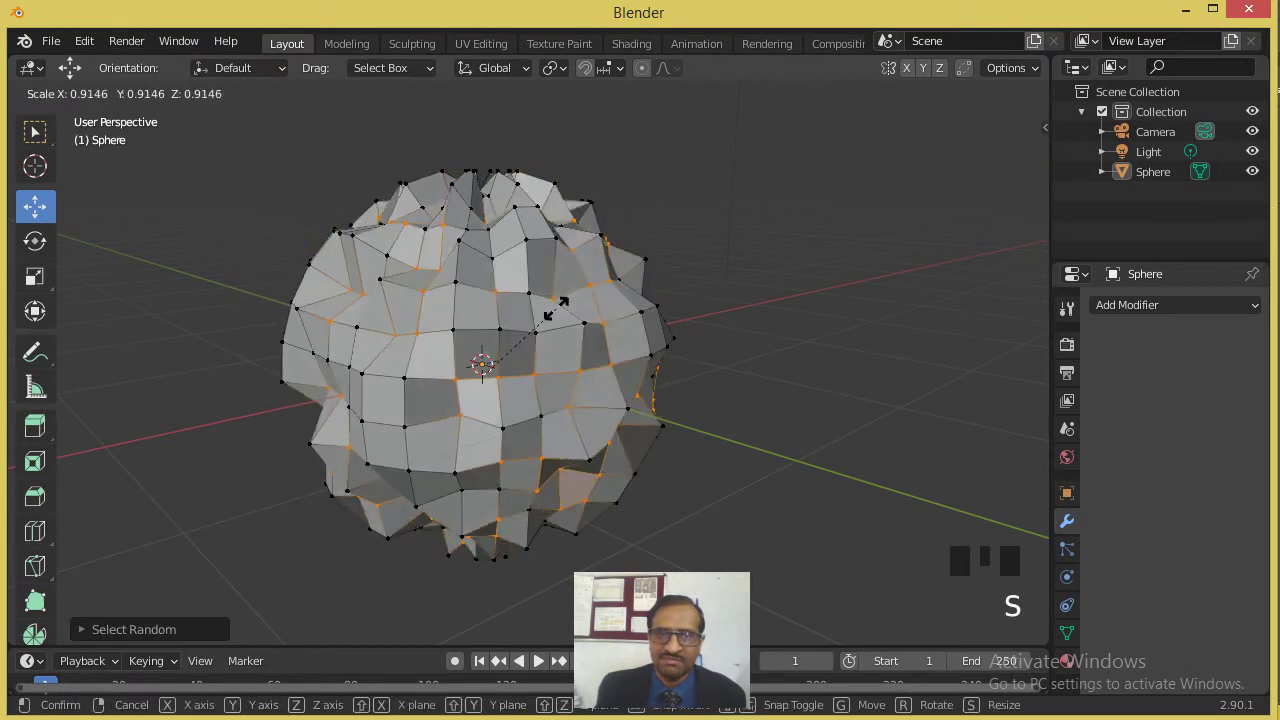
pyautogui.click(551, 308)
pyautogui.click(759, 267)
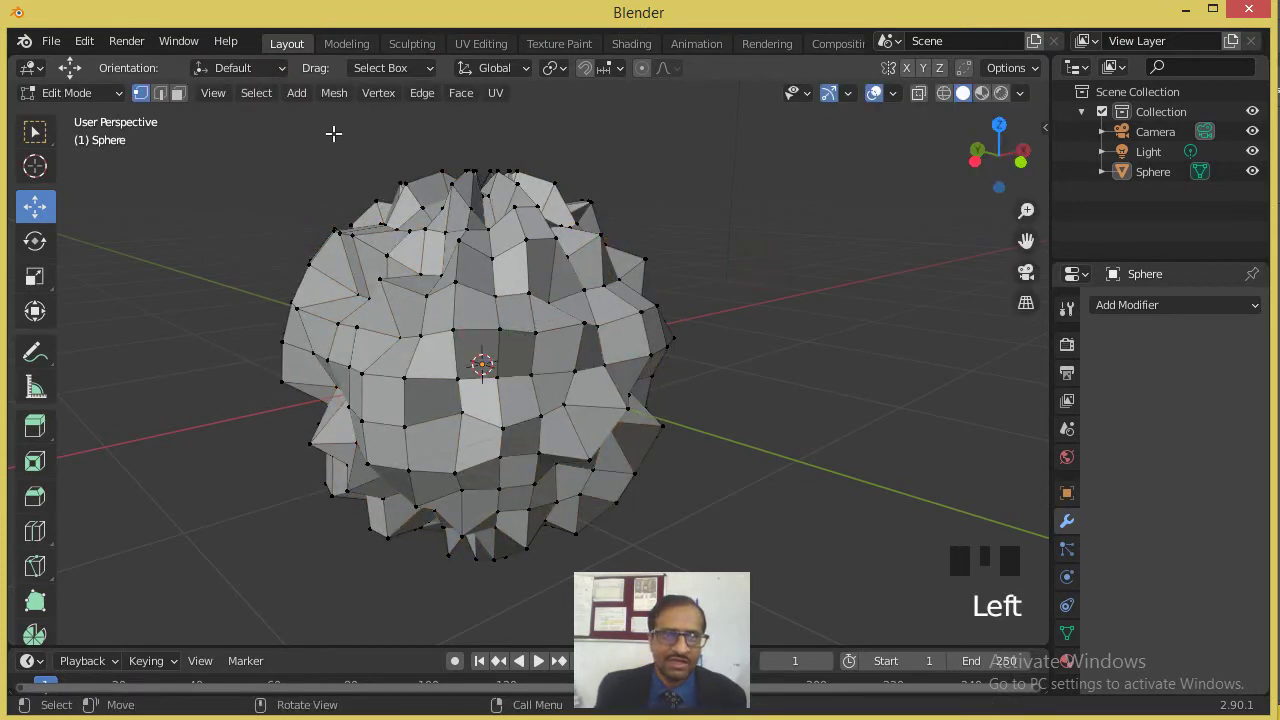
# Run Select Random once more and scale the new random vertices inward for a spikier surface.
pyautogui.click(262, 96)
pyautogui.click(302, 233)
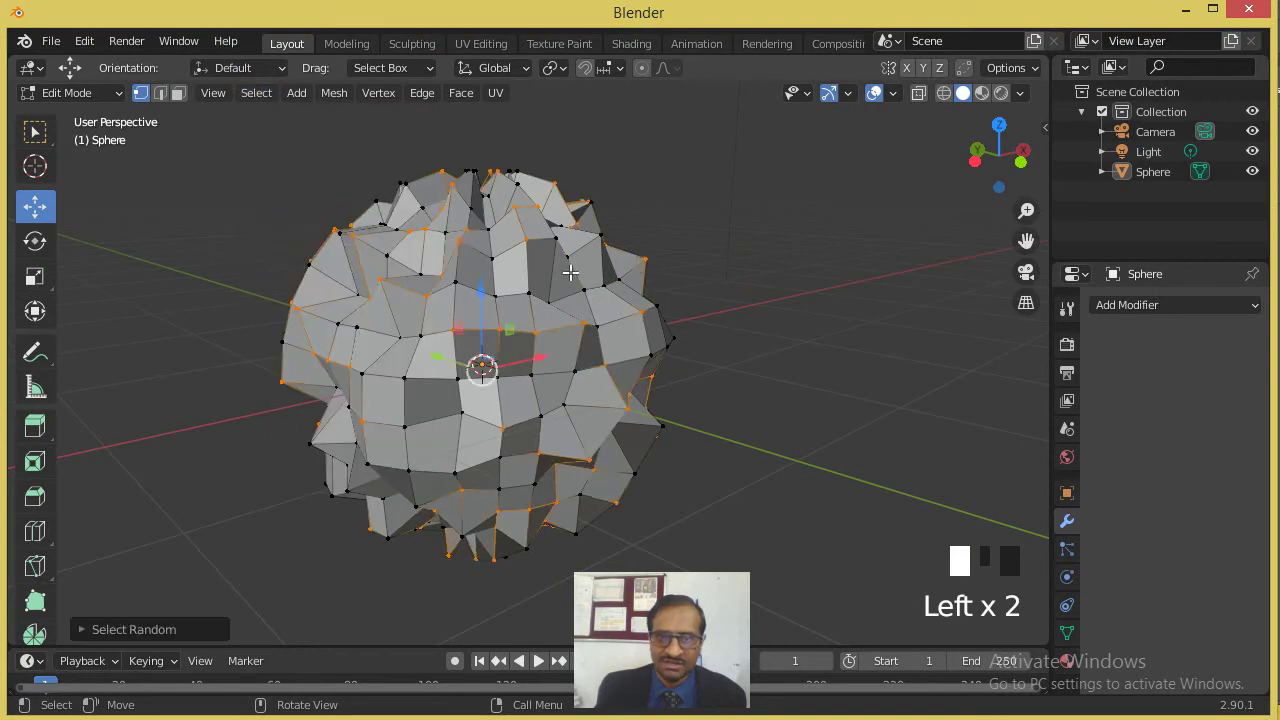
pyautogui.press('s')
pyautogui.click(553, 280)
pyautogui.moveTo(553, 280); pyautogui.dragTo(646, 345, button='middle')
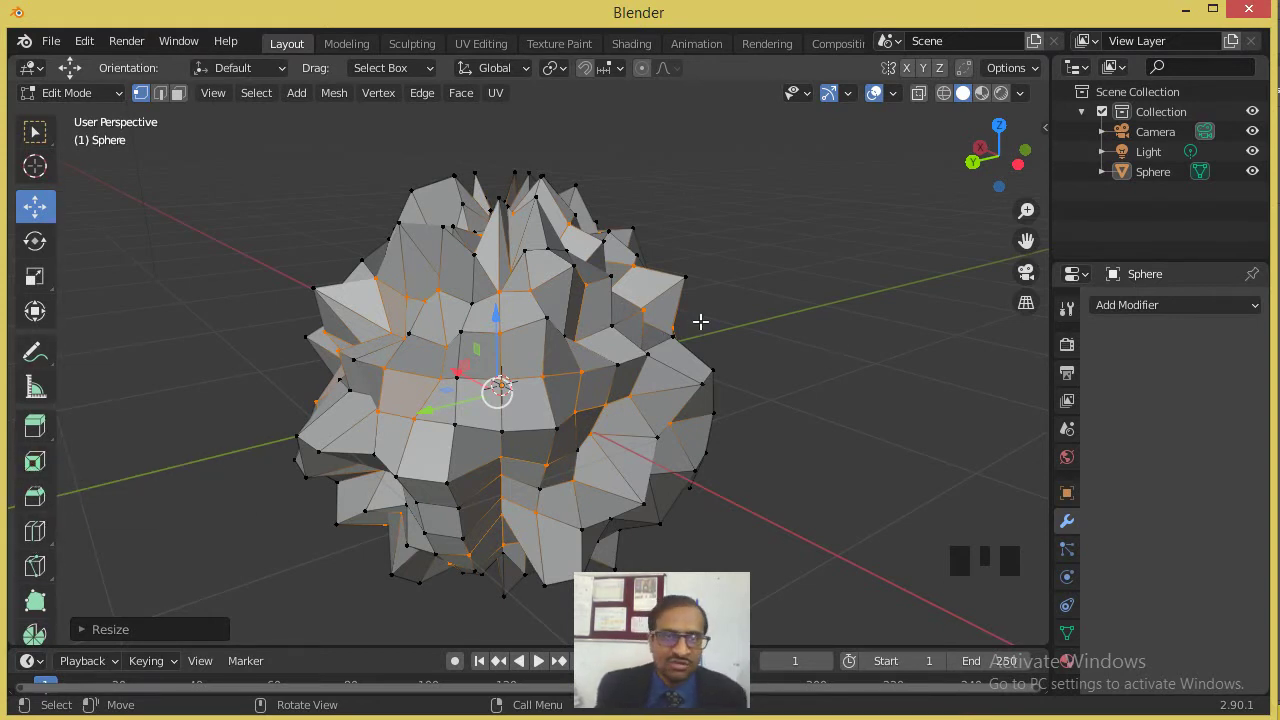
# Clear the selection, box-select a band of vertices across the sphere's middle, and apply Checker Deselect to it.
pyautogui.click(258, 92)
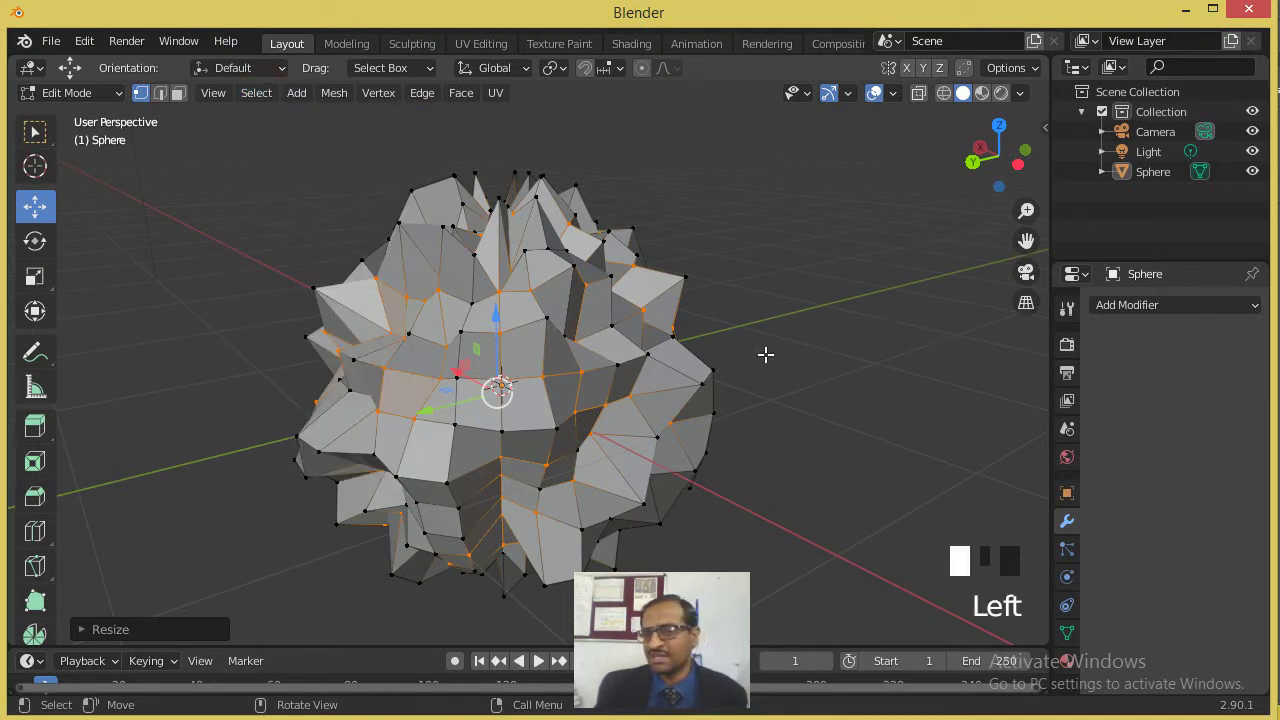
pyautogui.click(273, 150)
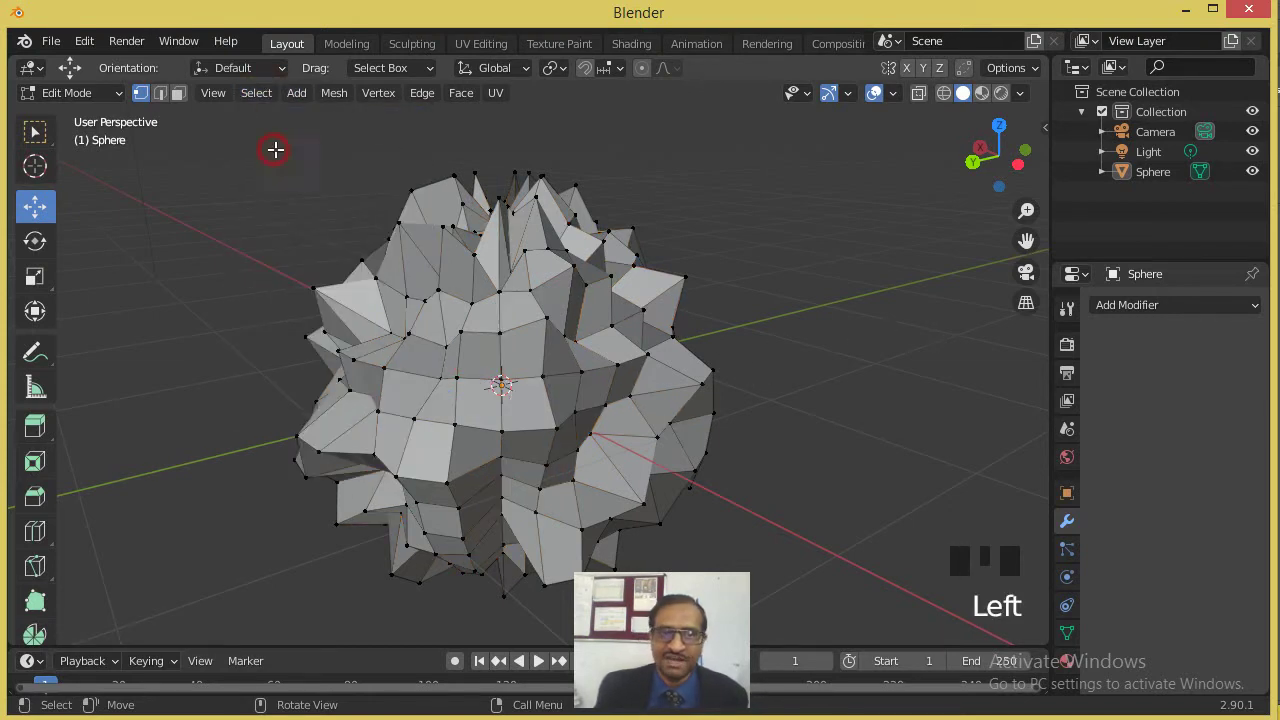
pyautogui.click(258, 92)
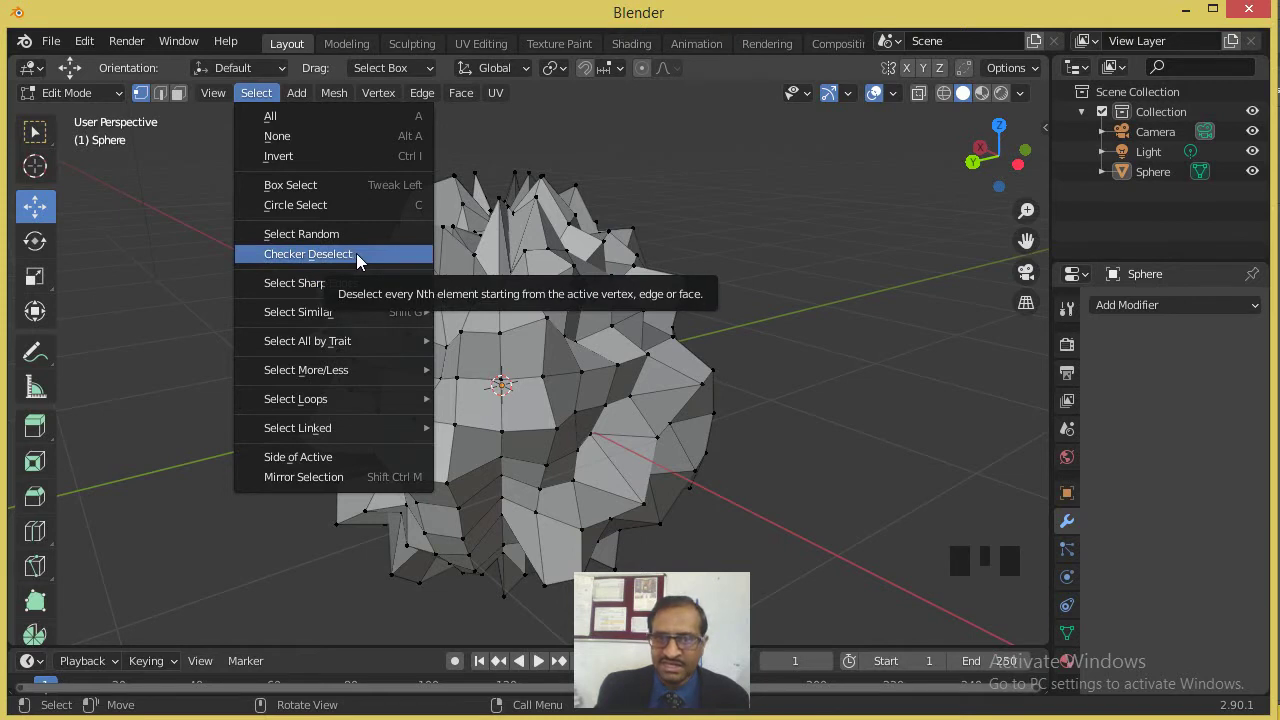
pyautogui.click(120, 220)
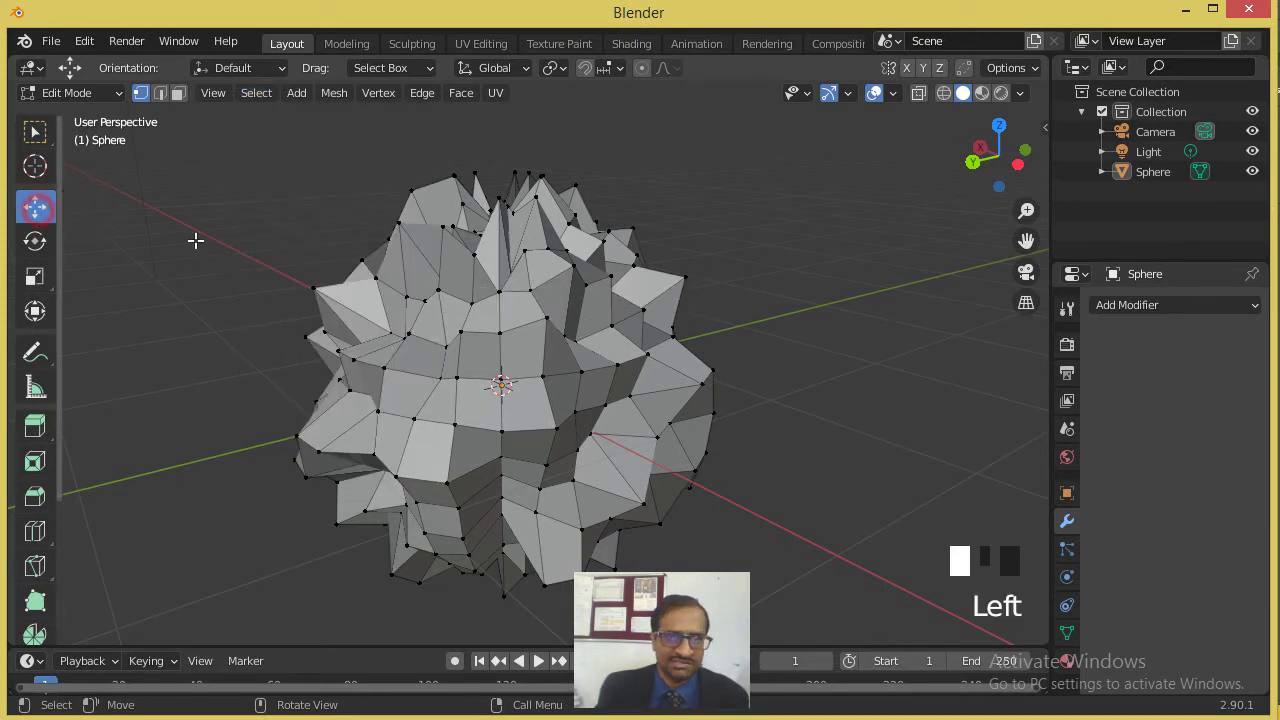
pyautogui.moveTo(204, 242); pyautogui.dragTo(840, 440)
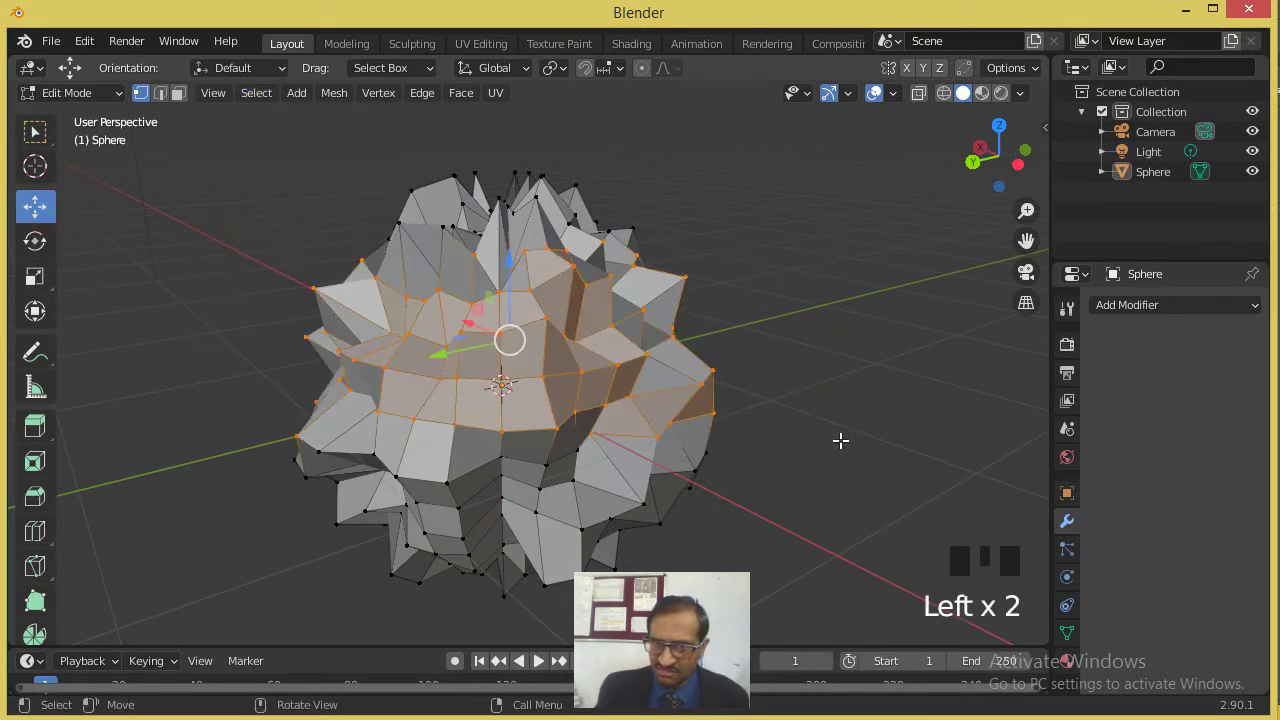
pyautogui.click(255, 92)
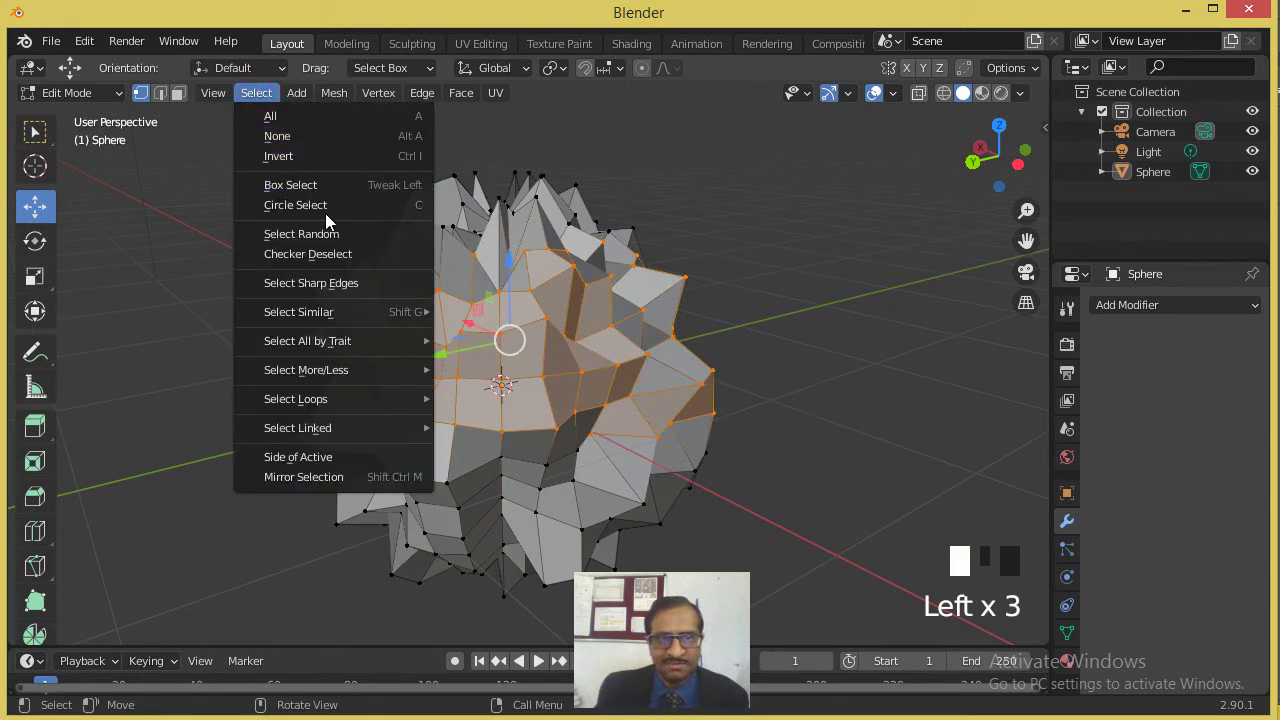
pyautogui.click(322, 253)
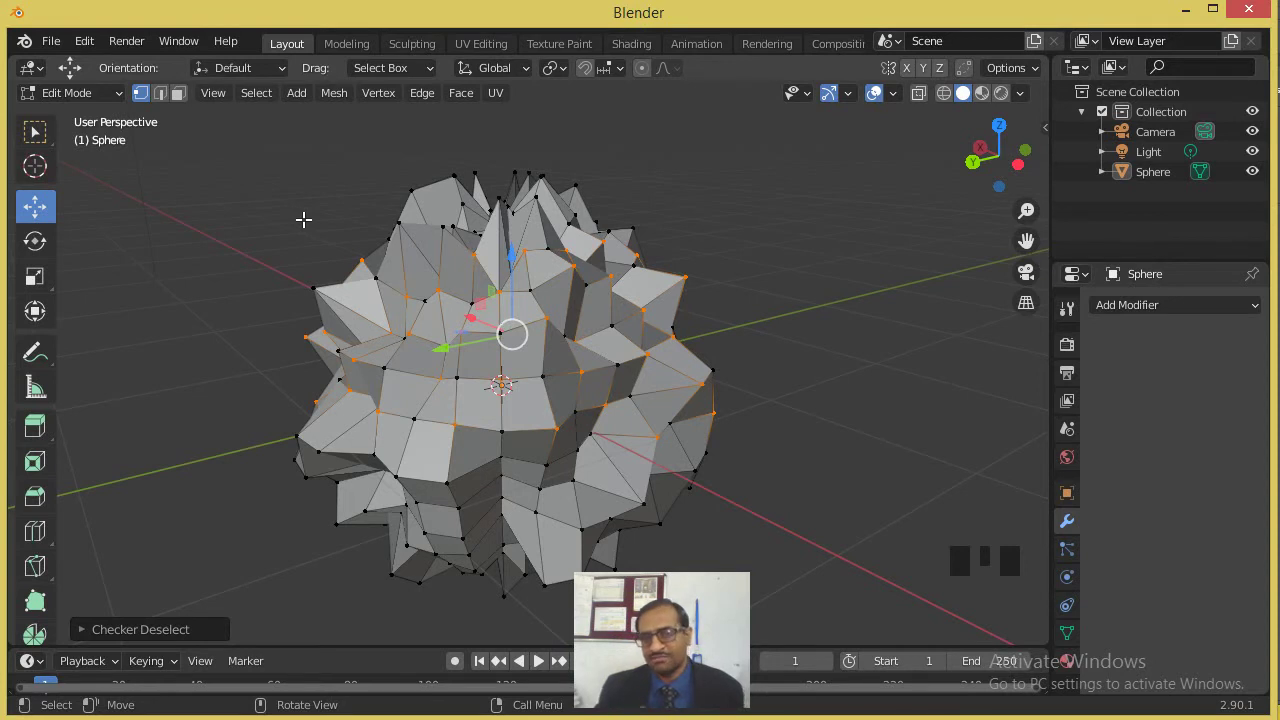
# Leave Edit Mode, add a cylinder mesh, and move it clear of the sphere to its right.
pyautogui.press('Tab')
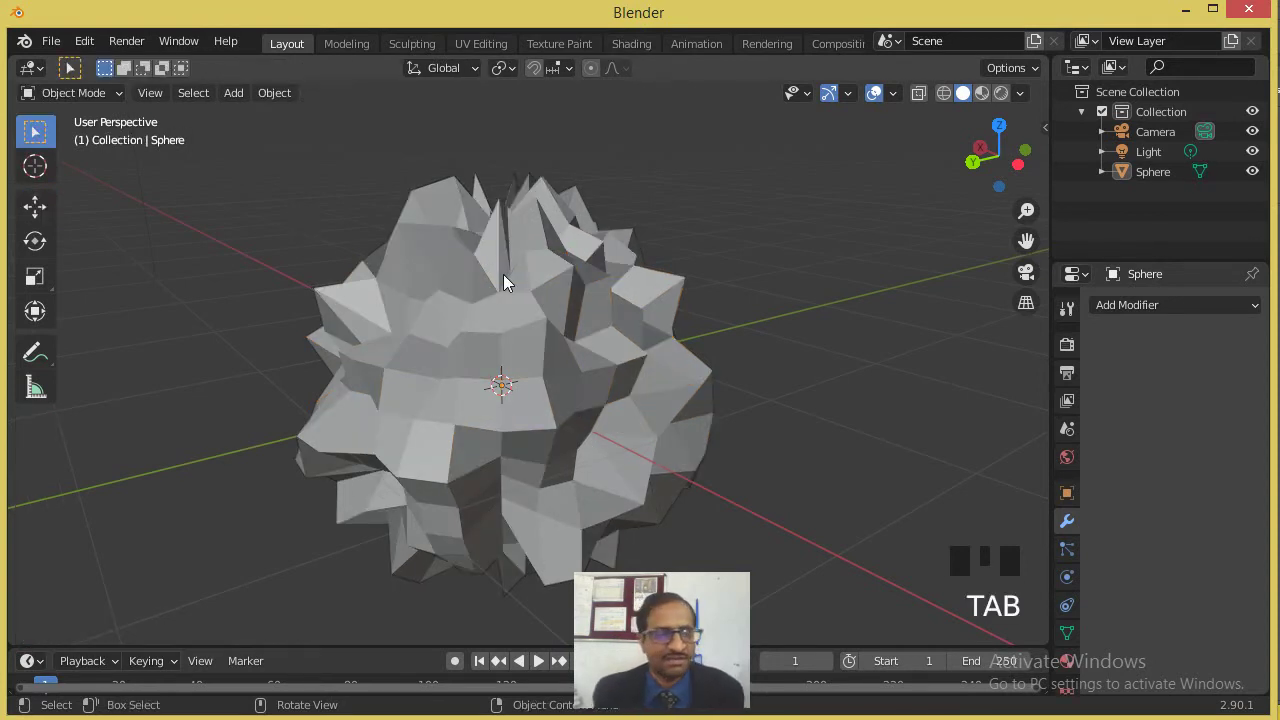
pyautogui.scroll(-4, 504, 274)
pyautogui.scroll(2, 504, 274)
pyautogui.click(231, 98)
pyautogui.moveTo(305, 118)
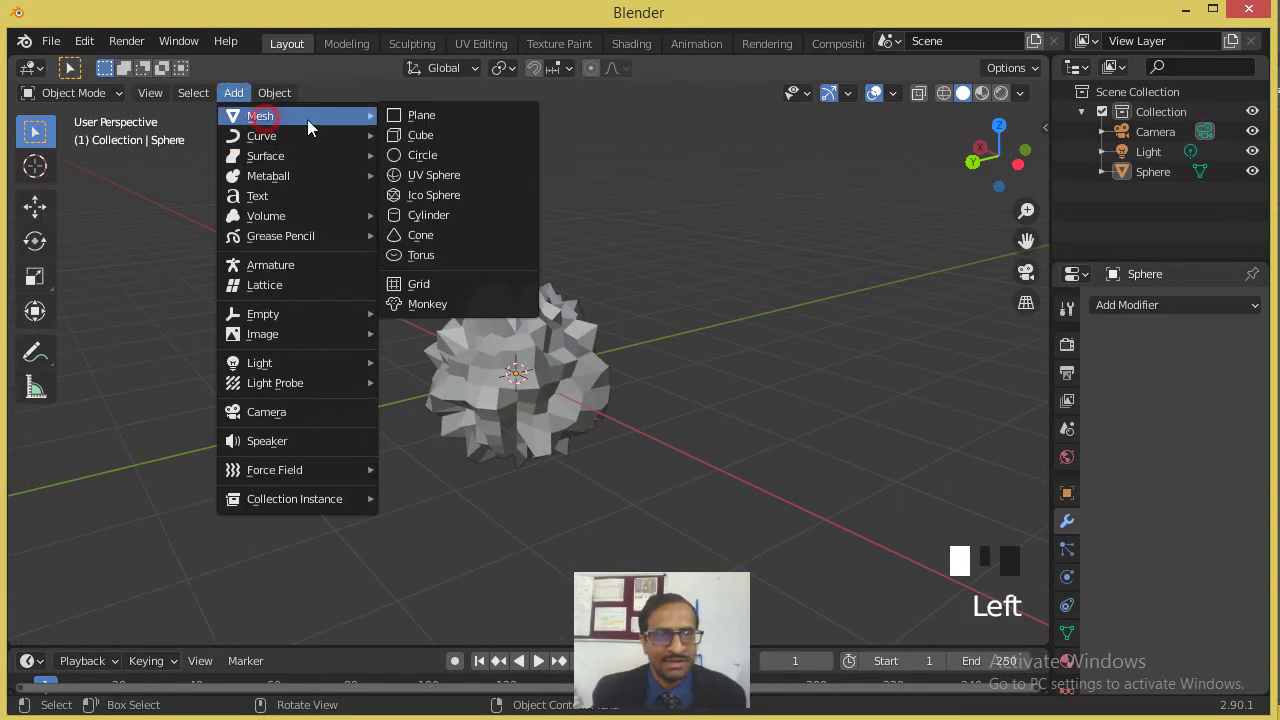
pyautogui.click(440, 216)
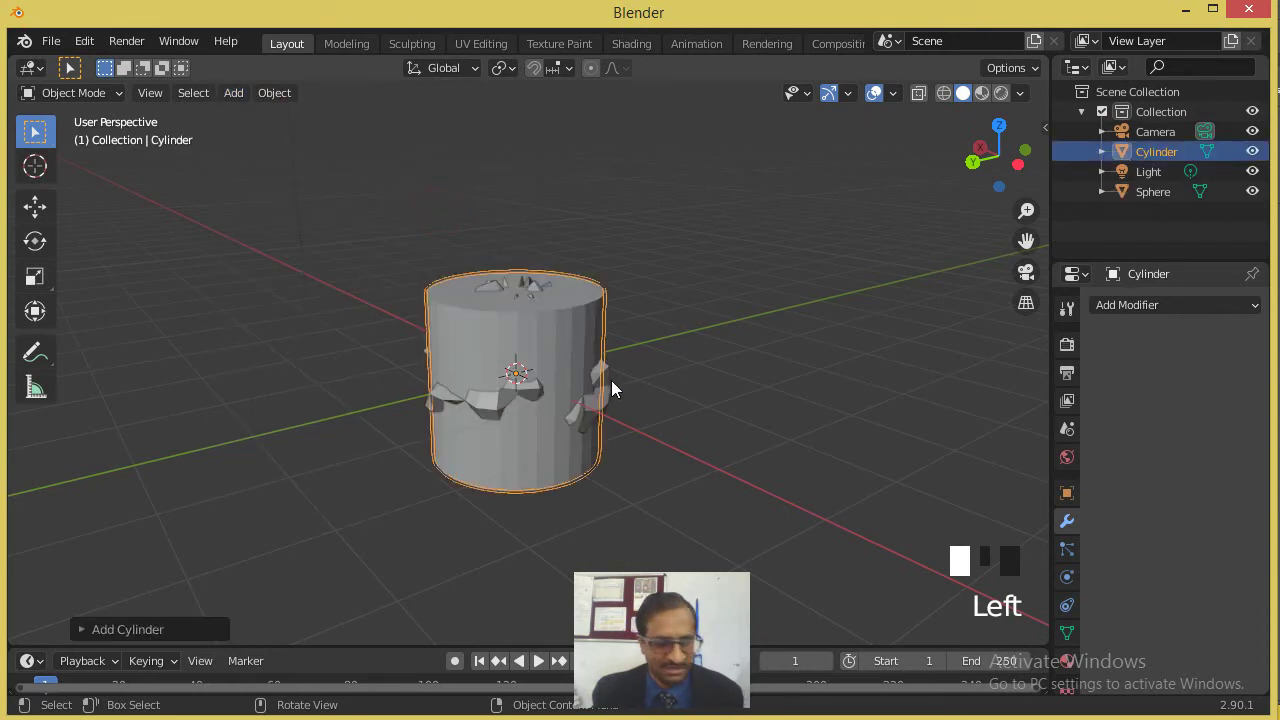
pyautogui.press('g')
pyautogui.click(900, 378)
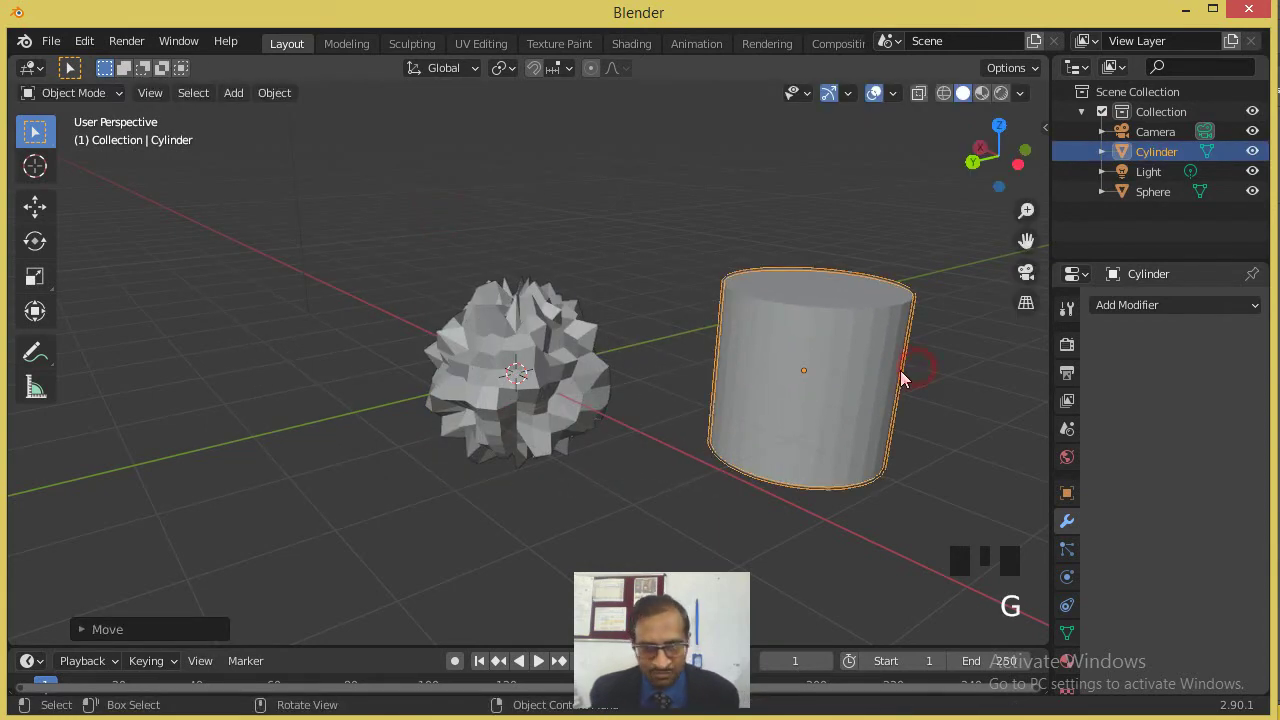
# Enter Edit Mode on the cylinder, switch to face selection, and box-select the side faces across its middle.
pyautogui.keyDown('shift'); pyautogui.moveTo(894, 358); pyautogui.dragTo(687, 321, button='middle'); pyautogui.keyUp('shift')
pyautogui.scroll(2, 683, 317)
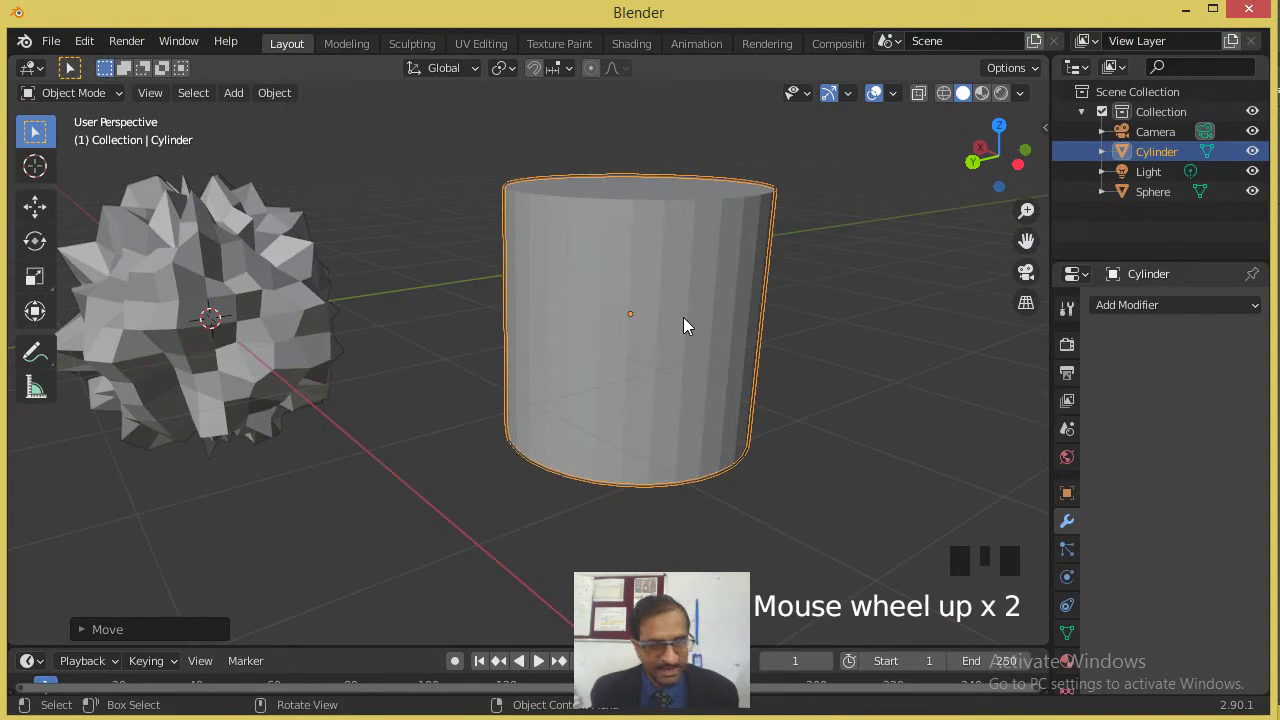
pyautogui.press('Tab')
pyautogui.scroll(-1, 742, 321)
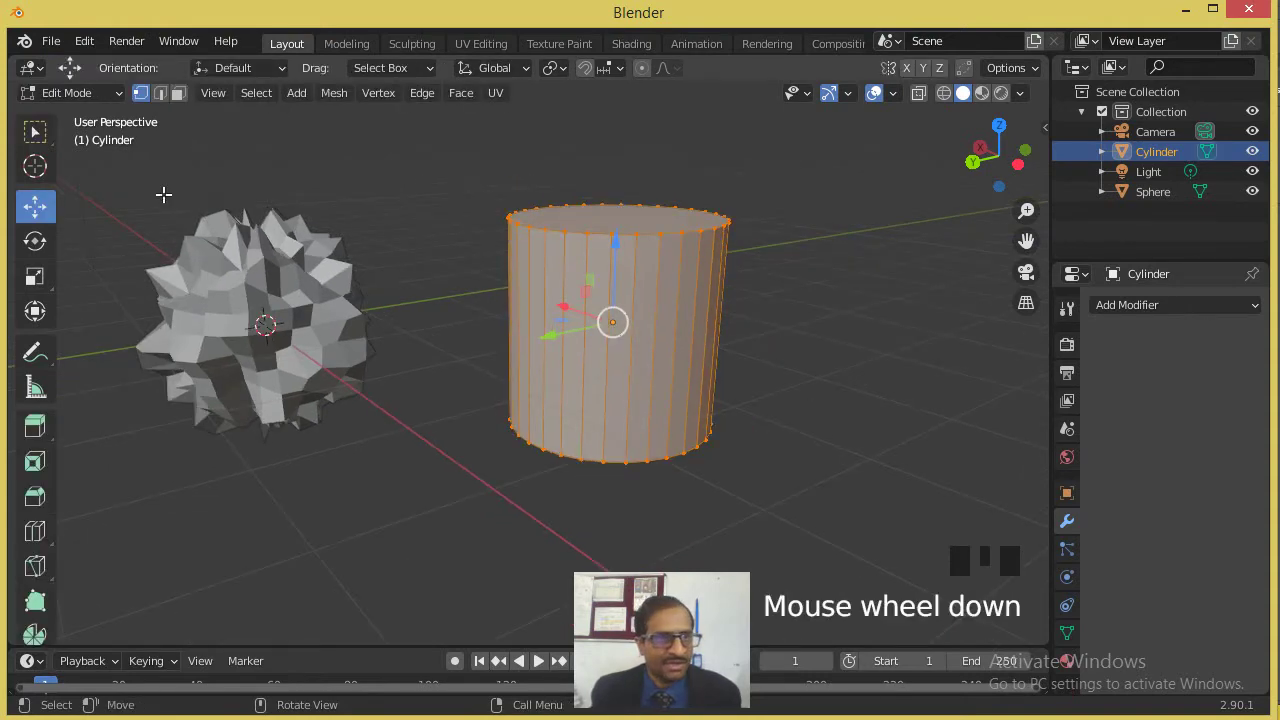
pyautogui.click(178, 92)
pyautogui.click(751, 282)
pyautogui.moveTo(758, 315); pyautogui.dragTo(674, 317, button='middle')
pyautogui.scroll(1, 716, 360)
pyautogui.moveTo(771, 278); pyautogui.dragTo(343, 358)
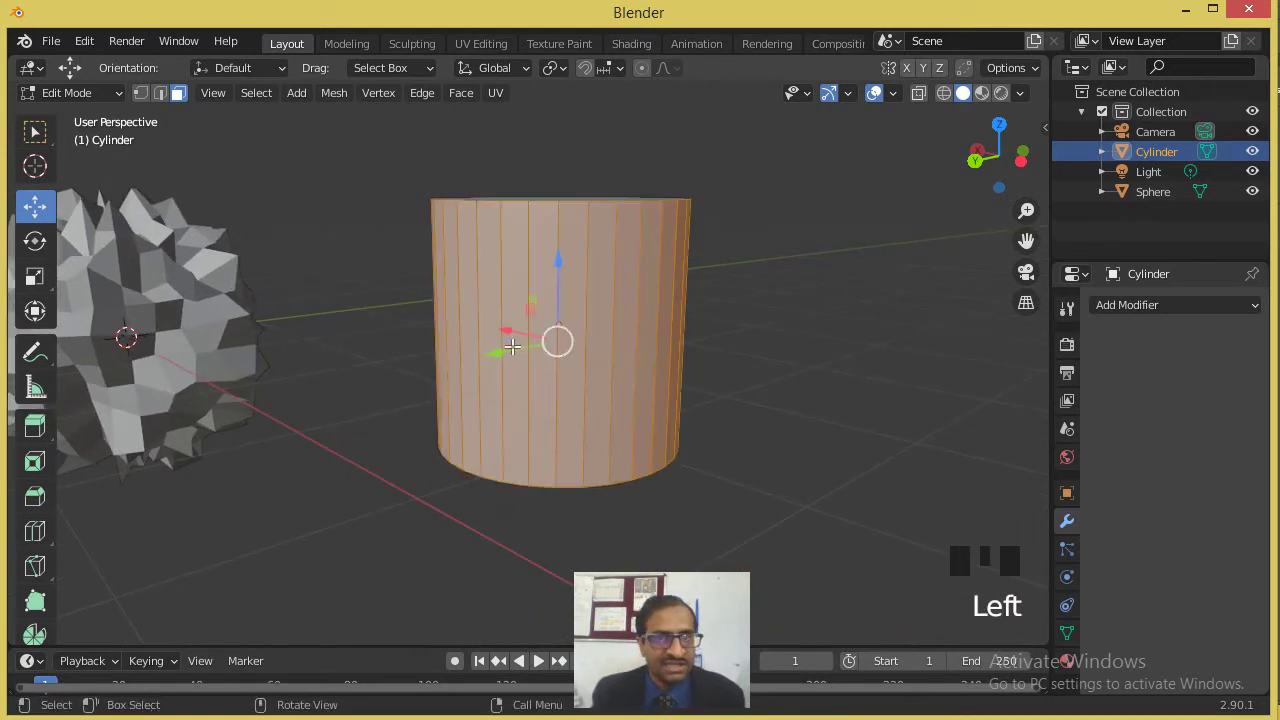
# Box-select the side faces all around the cylinder in Wireframe shading, and return to Solid shading.
pyautogui.moveTo(755, 335); pyautogui.dragTo(820, 346, button='middle')
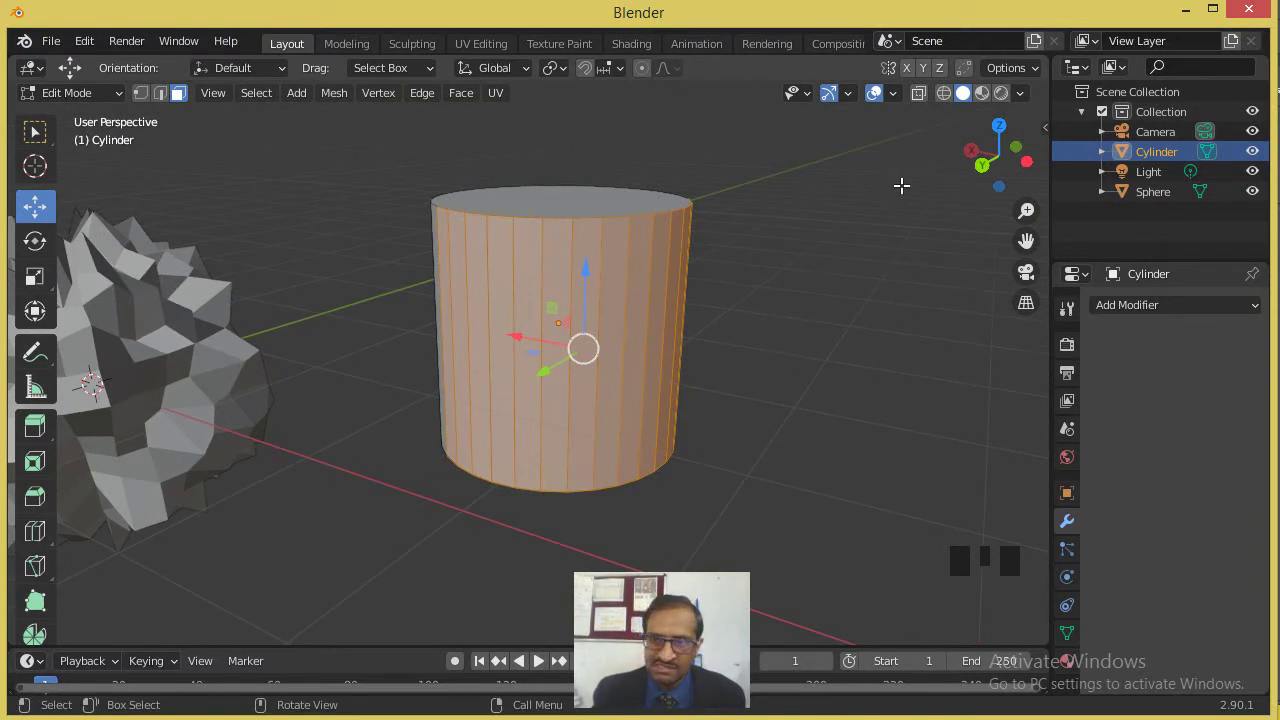
pyautogui.click(945, 95)
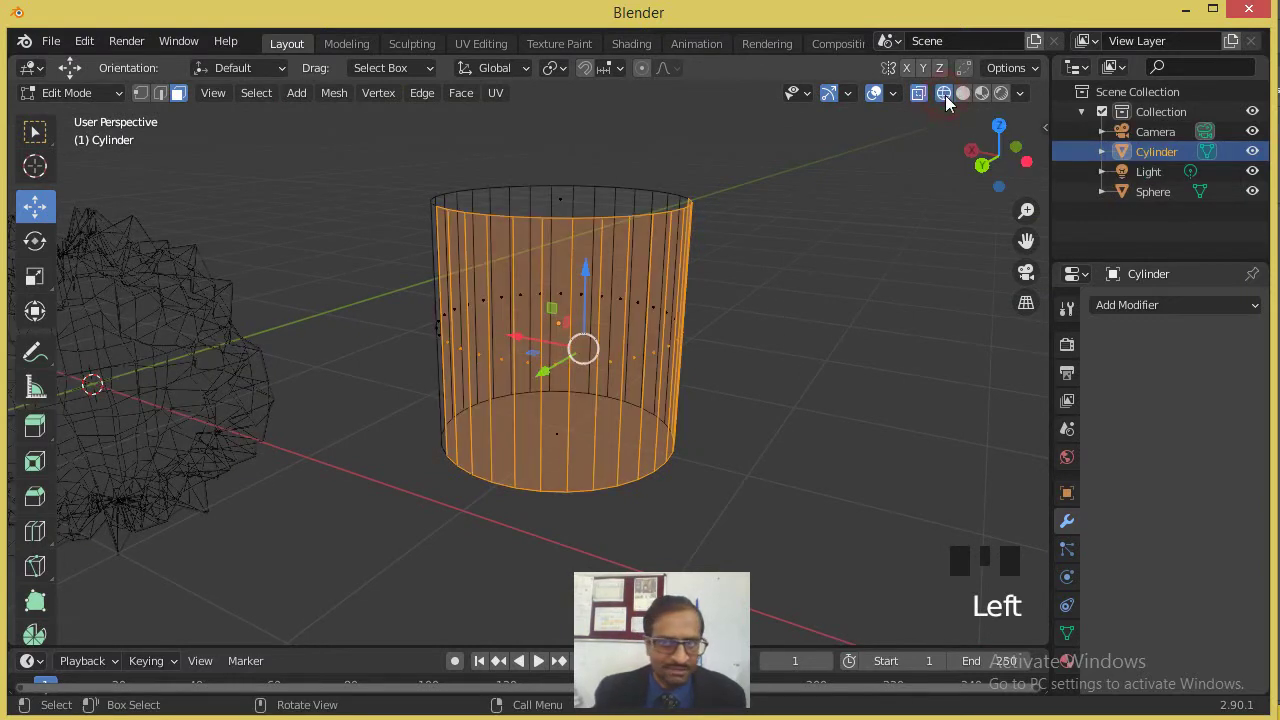
pyautogui.moveTo(752, 270); pyautogui.dragTo(356, 383)
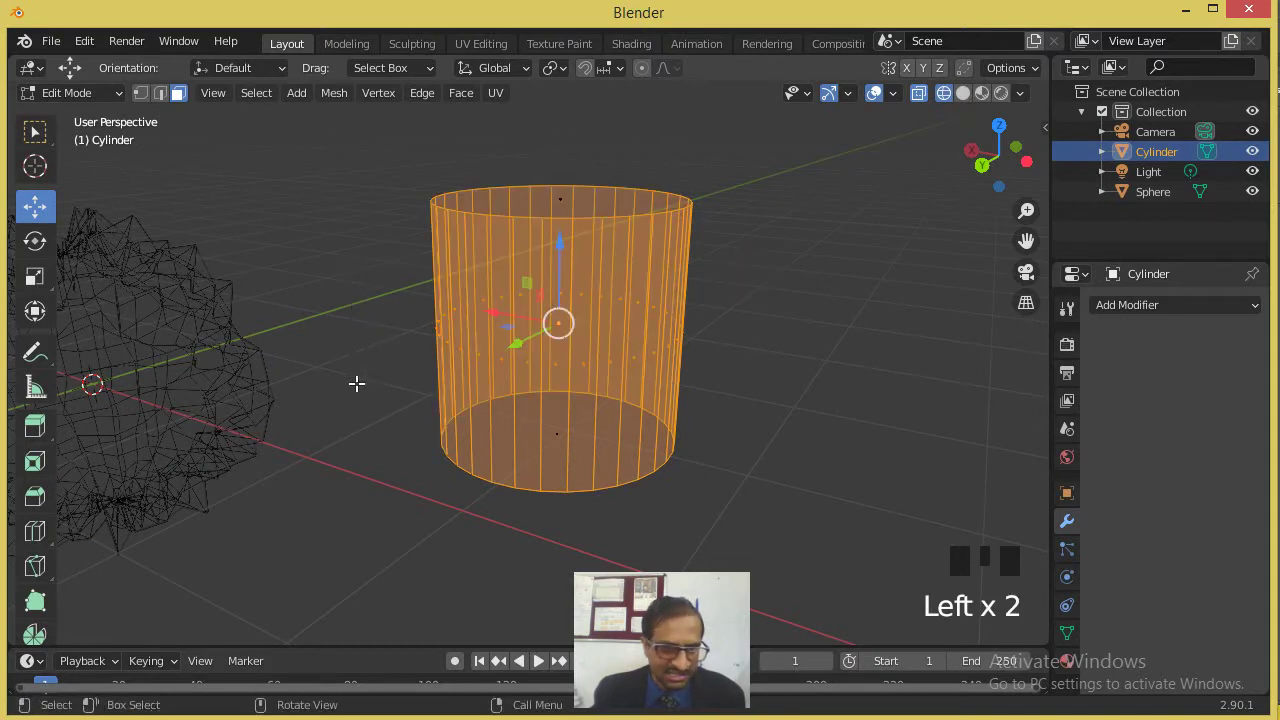
pyautogui.click(963, 93)
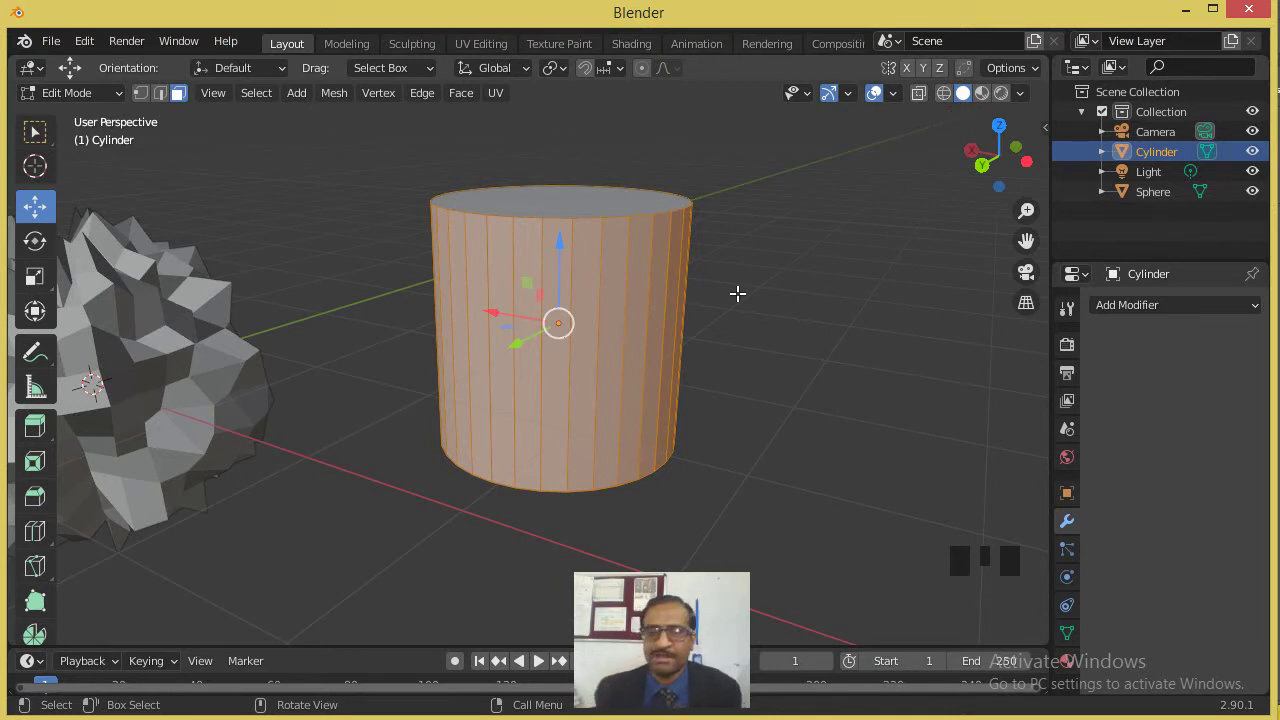
# Apply Checker Deselect to the selected side faces of the cylinder, and inspect the alternating pattern.
pyautogui.click(262, 95)
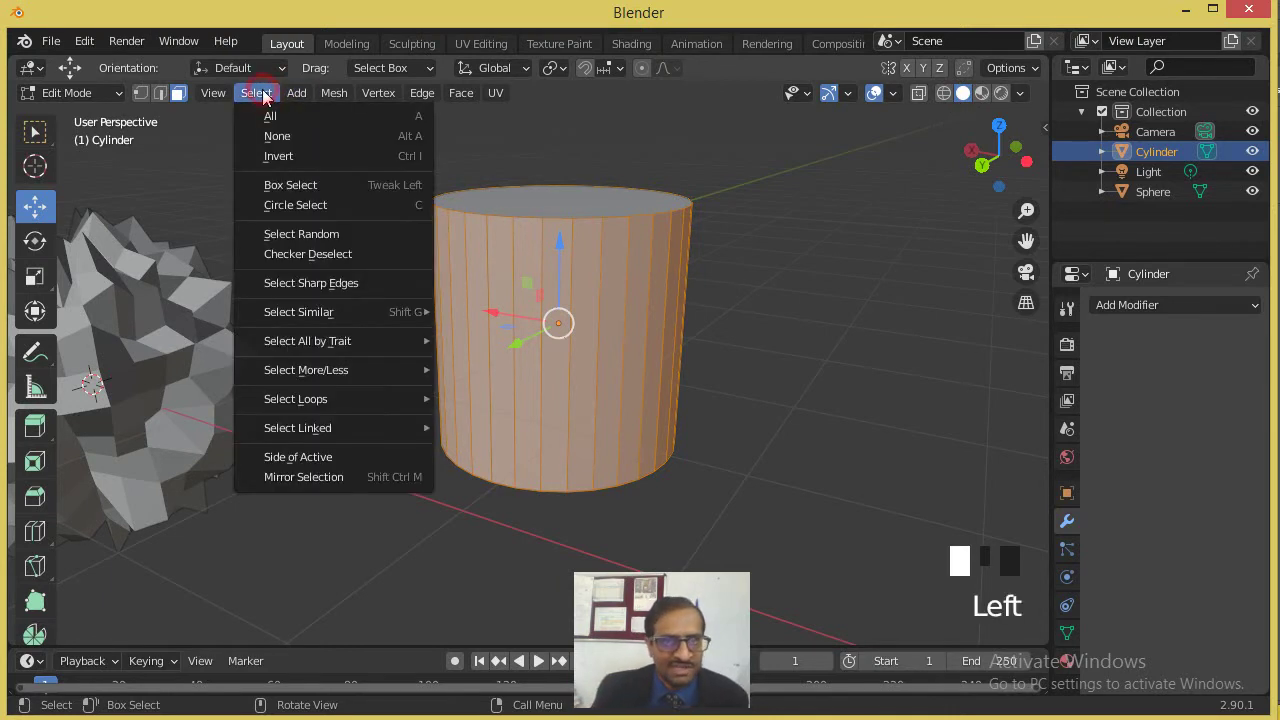
pyautogui.click(321, 252)
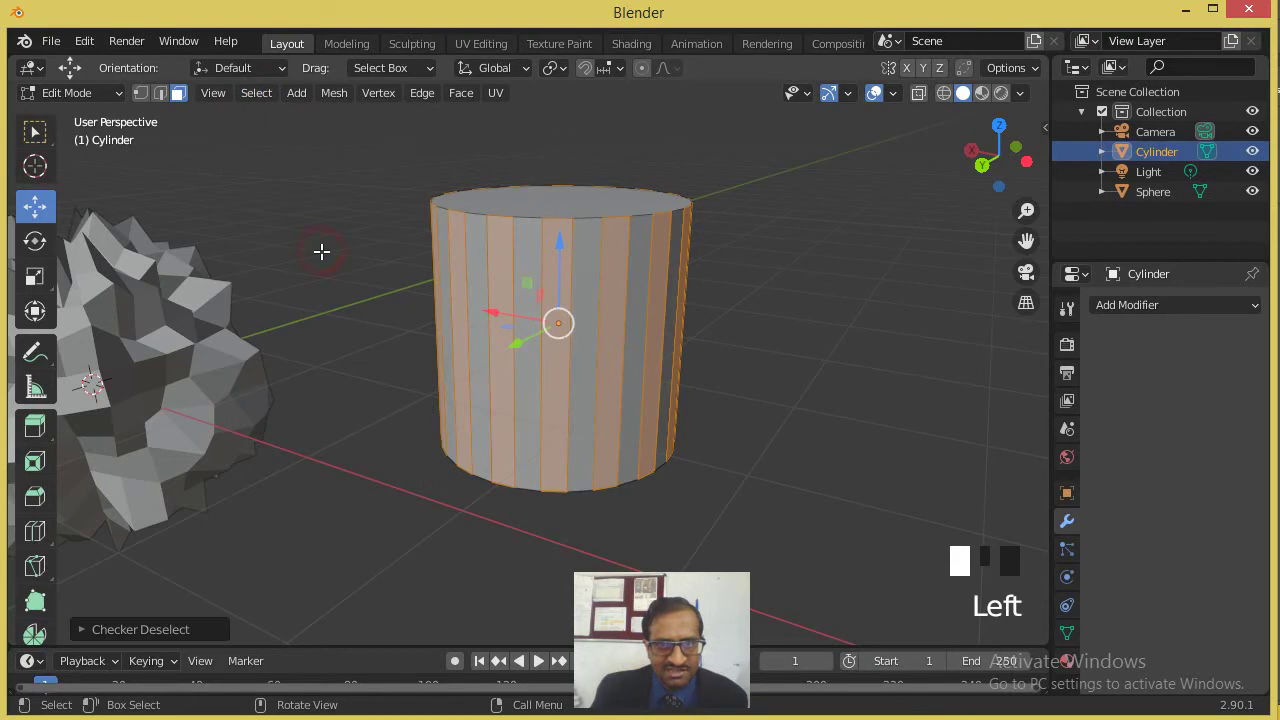
pyautogui.moveTo(511, 309); pyautogui.dragTo(631, 309, button='middle')
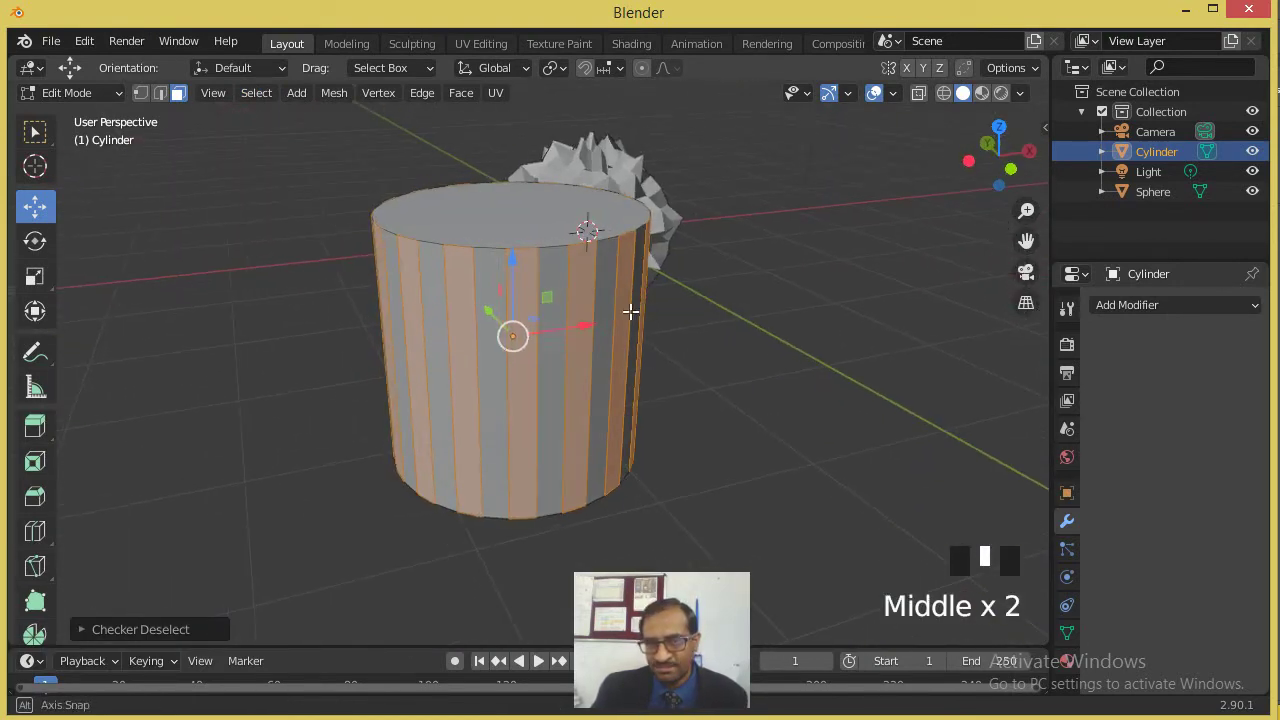
pyautogui.scroll(2, 558, 317)
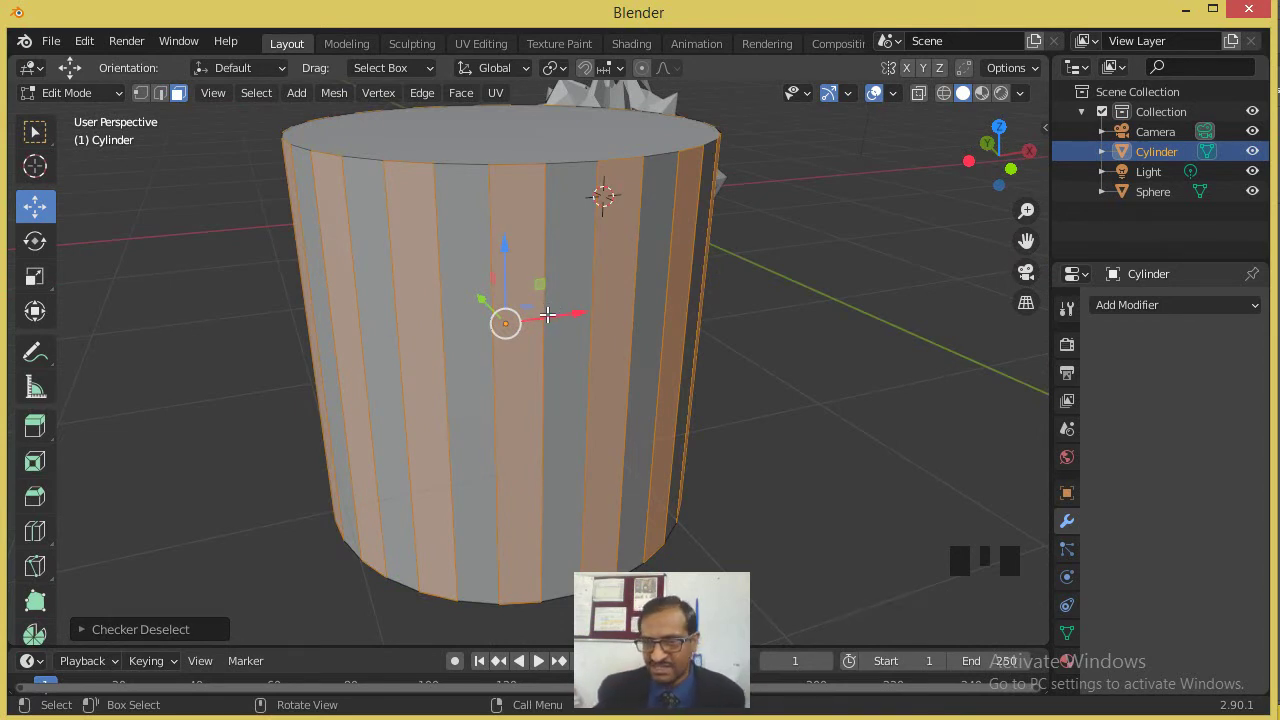
# Switch to Material Preview shading and give the cylinder a new material with a blue base color (H 0.666, S 0.896, V 0.906).
pyautogui.click(983, 94)
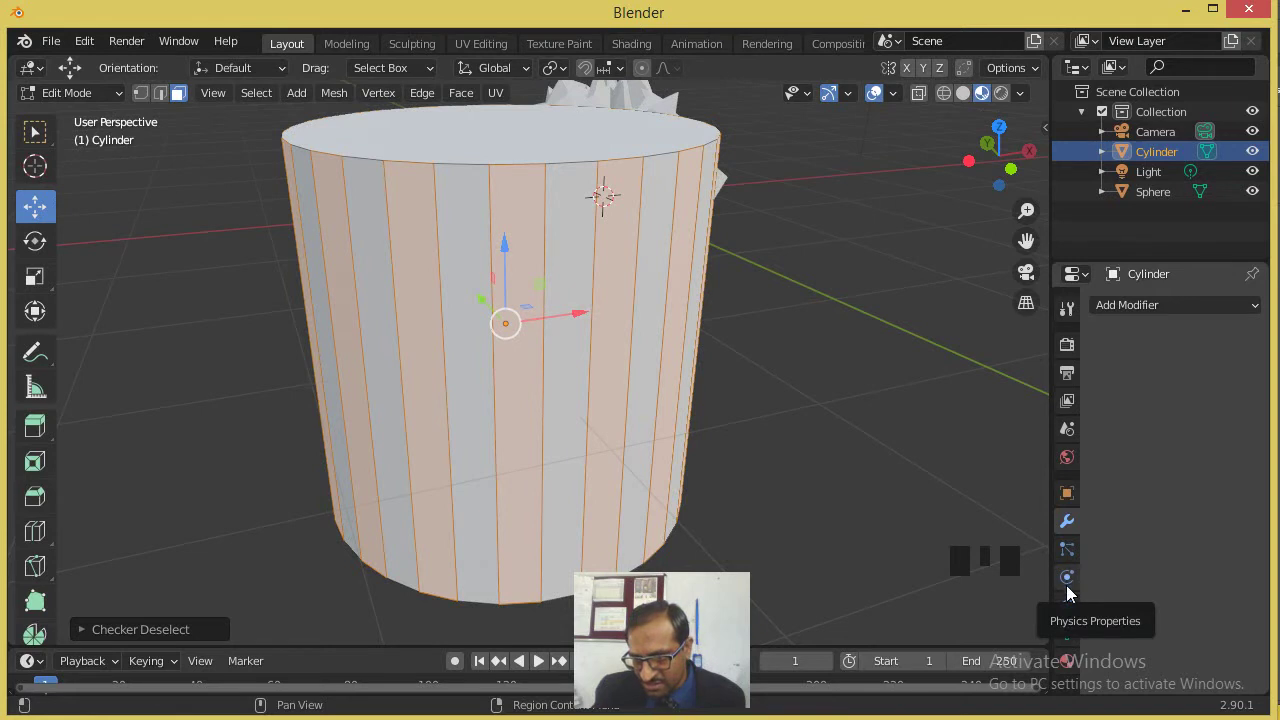
pyautogui.click(1068, 662)
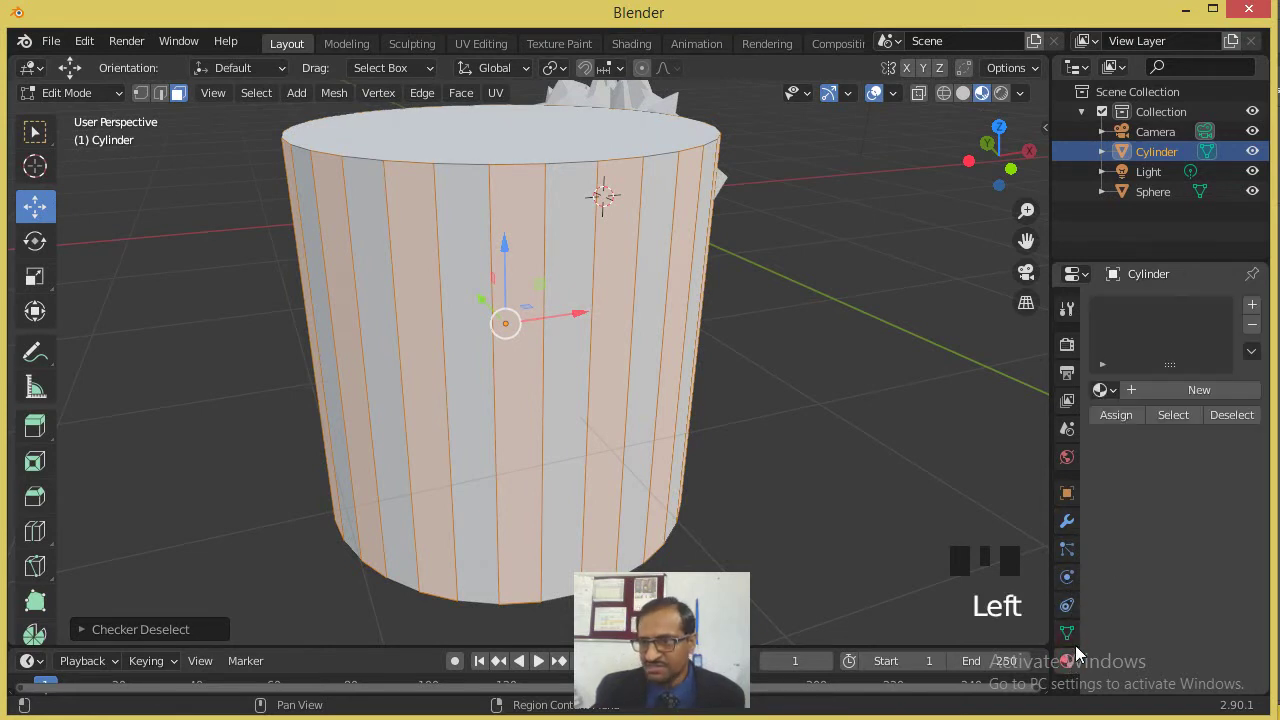
pyautogui.click(1215, 385)
pyautogui.click(1205, 620)
pyautogui.moveTo(1138, 408); pyautogui.dragTo(1196, 377)
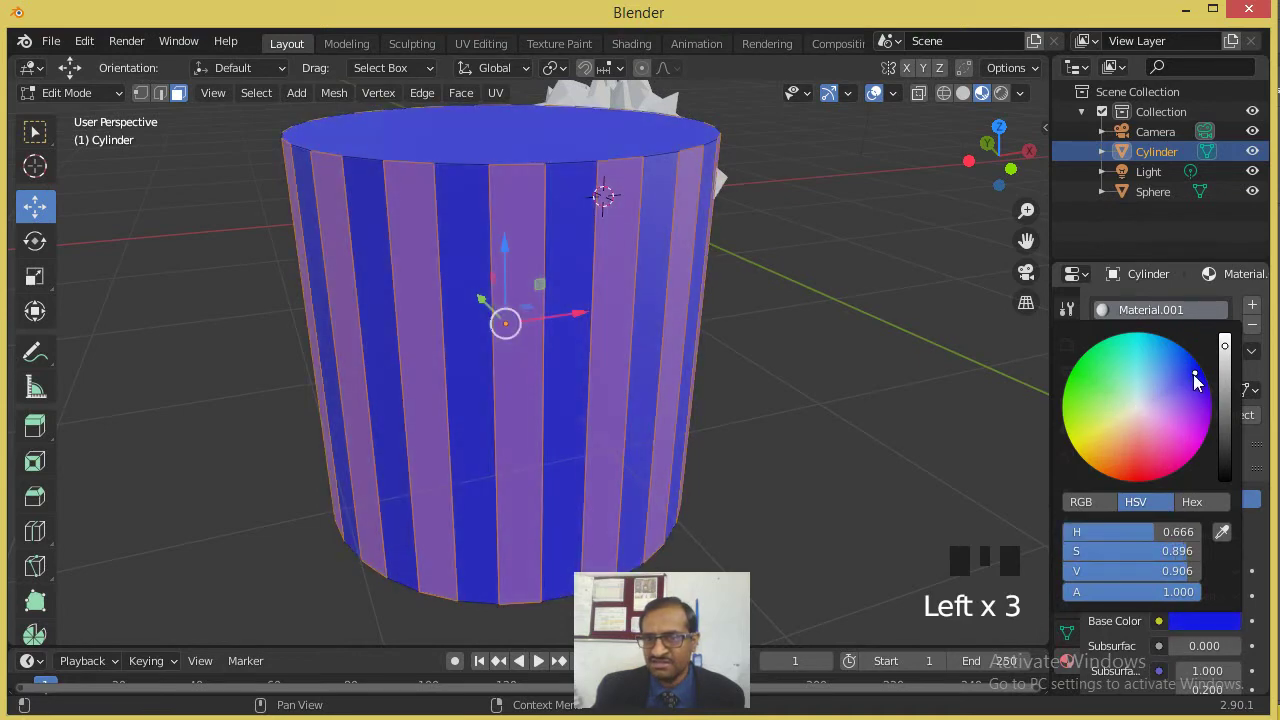
pyautogui.click(1201, 293)
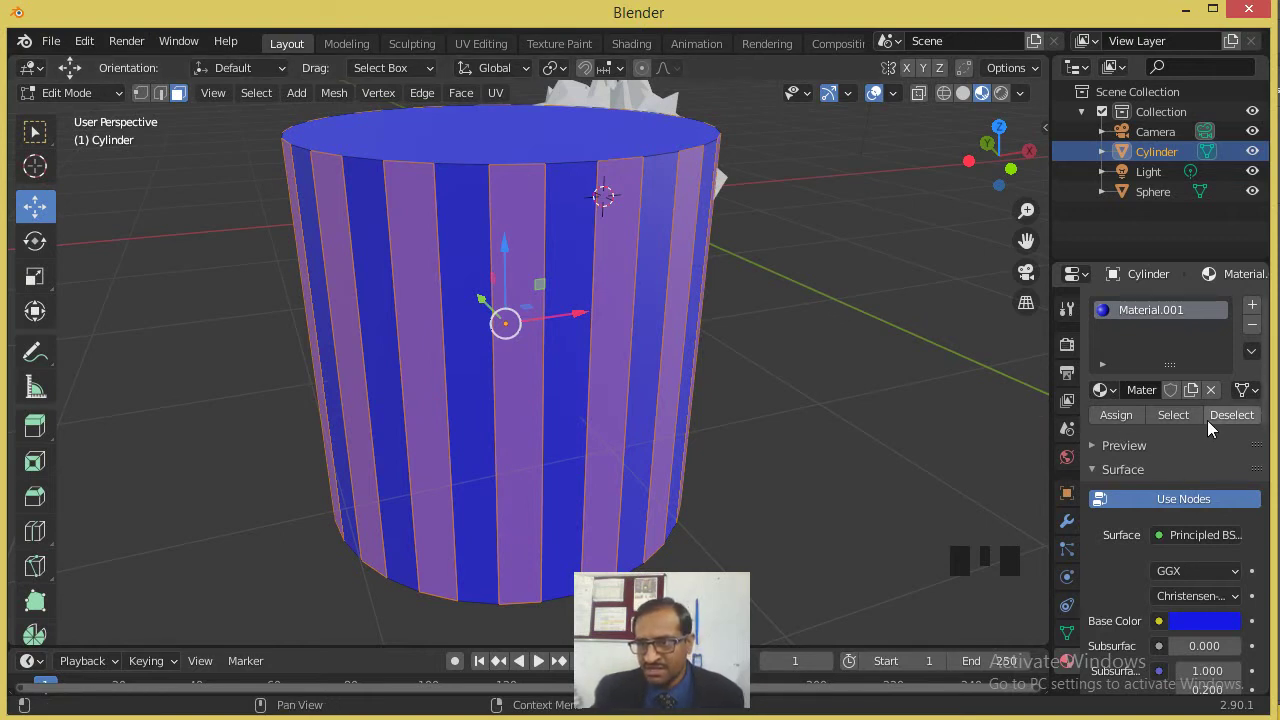
# Add a second material slot to the cylinder with a new yellow material (H 0.179, S 0.871, V 0.906).
pyautogui.click(1252, 306)
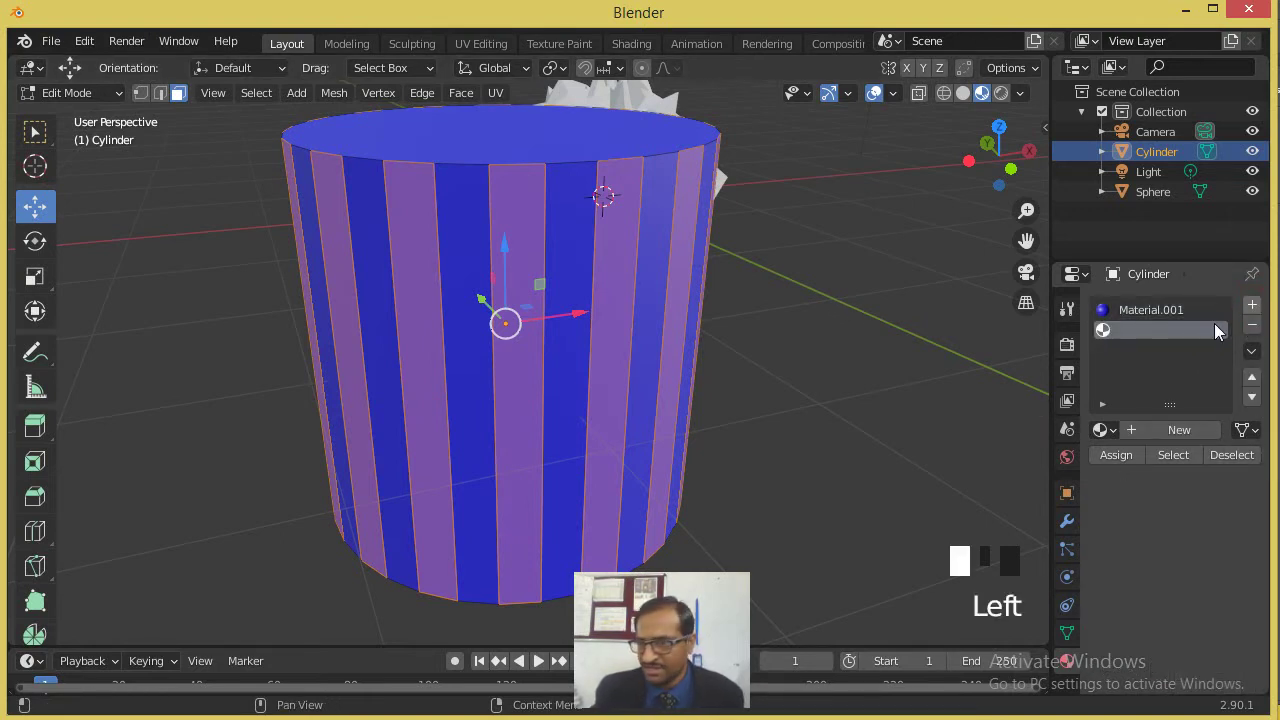
pyautogui.click(1178, 429)
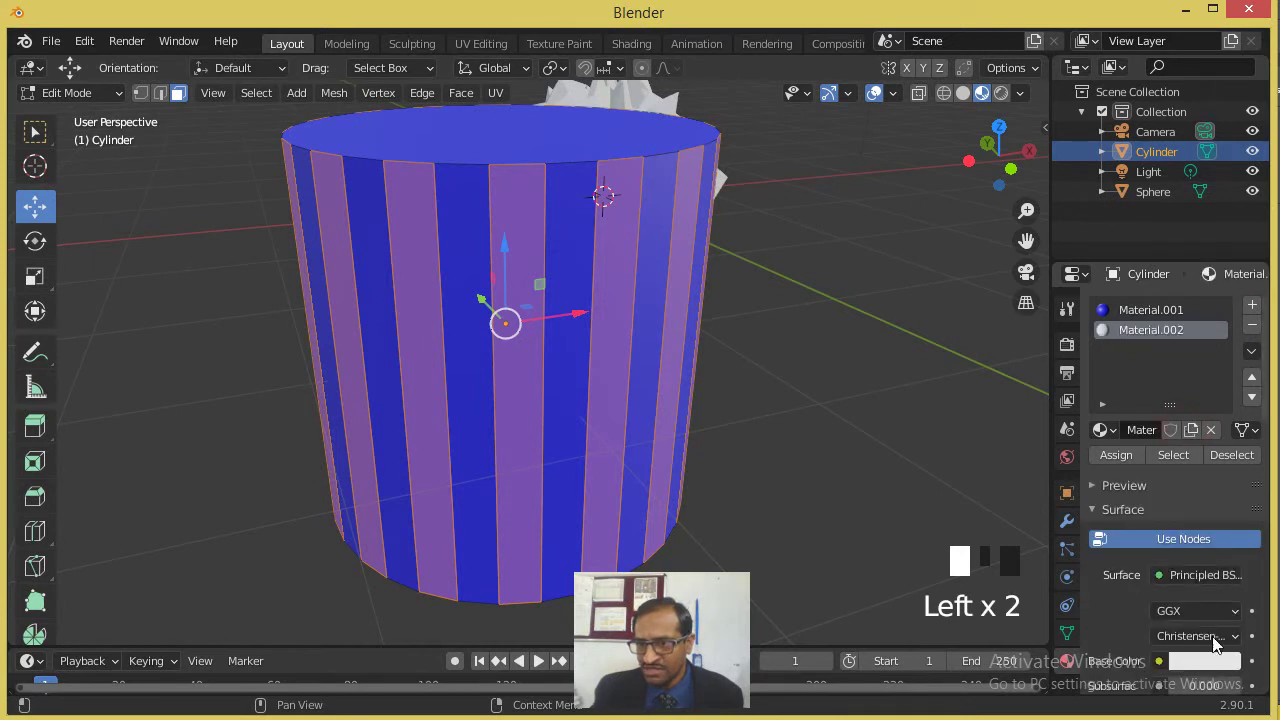
pyautogui.click(1216, 662)
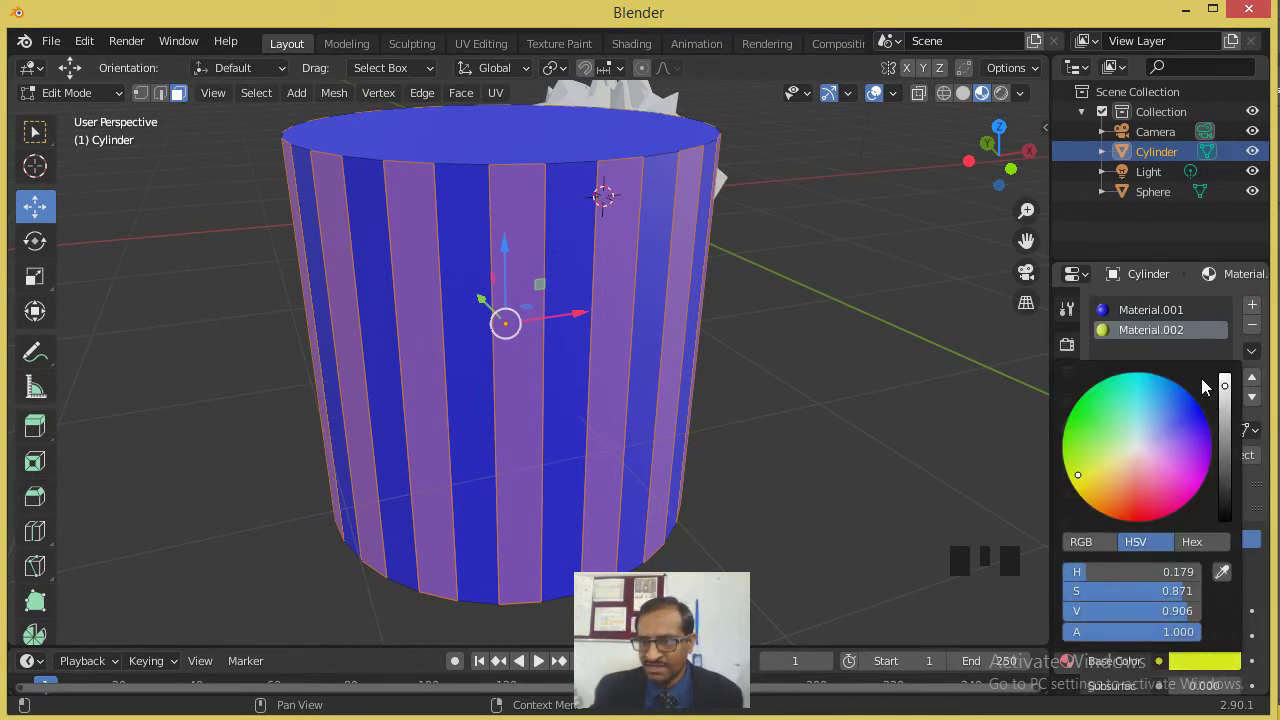
pyautogui.click(1151, 329)
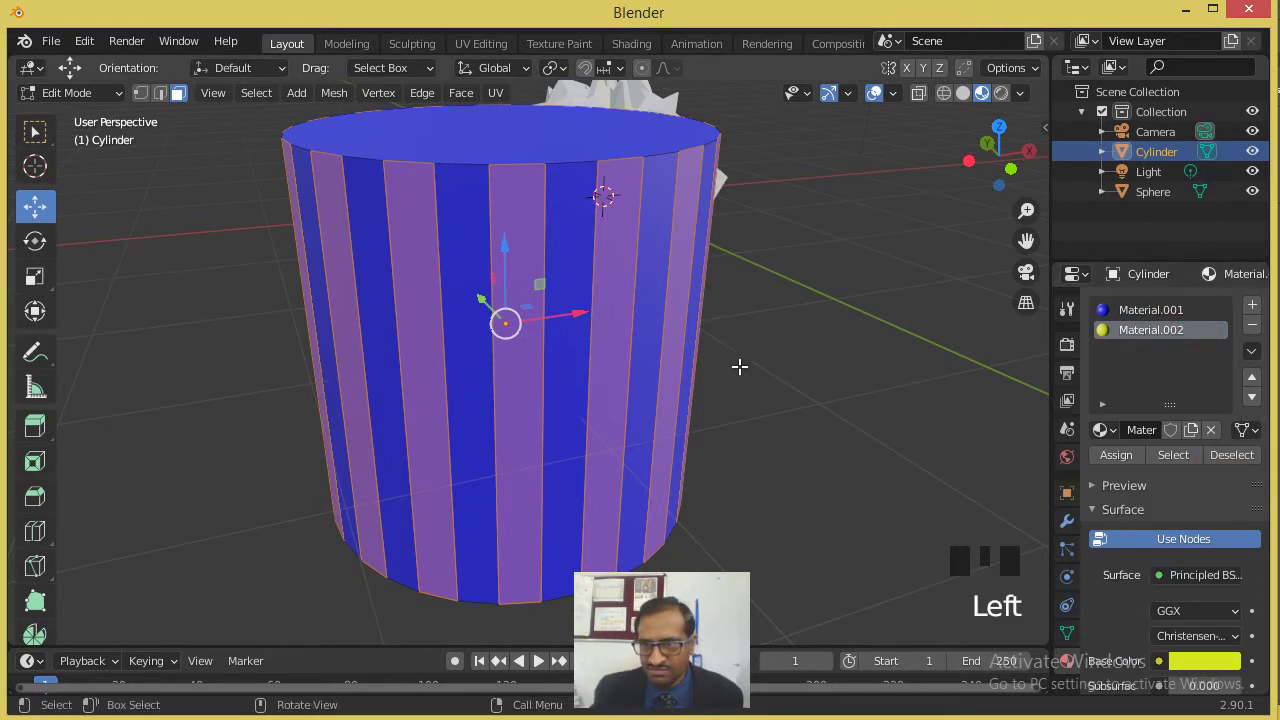
# Assign the yellow material to the selected alternate side faces, inspect the stripes, and return the cylinder to Object Mode.
pyautogui.click(1130, 454)
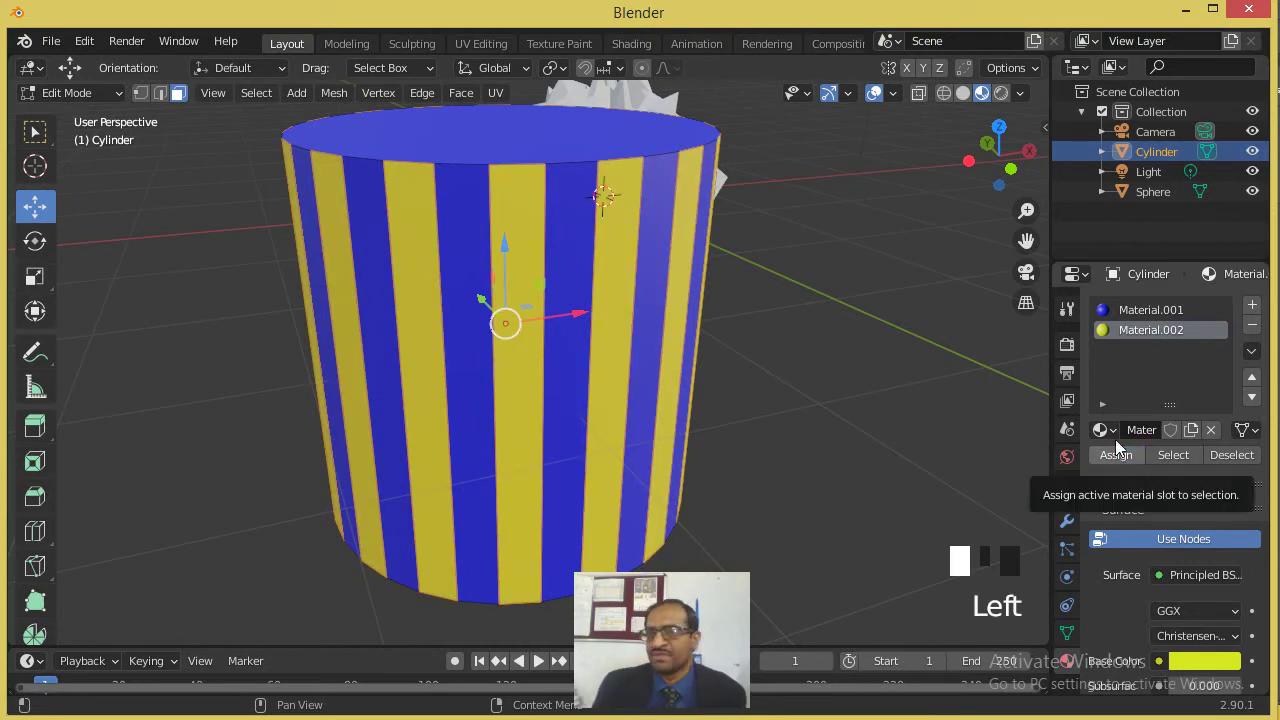
pyautogui.click(815, 290)
pyautogui.moveTo(886, 300); pyautogui.dragTo(724, 326, button='middle')
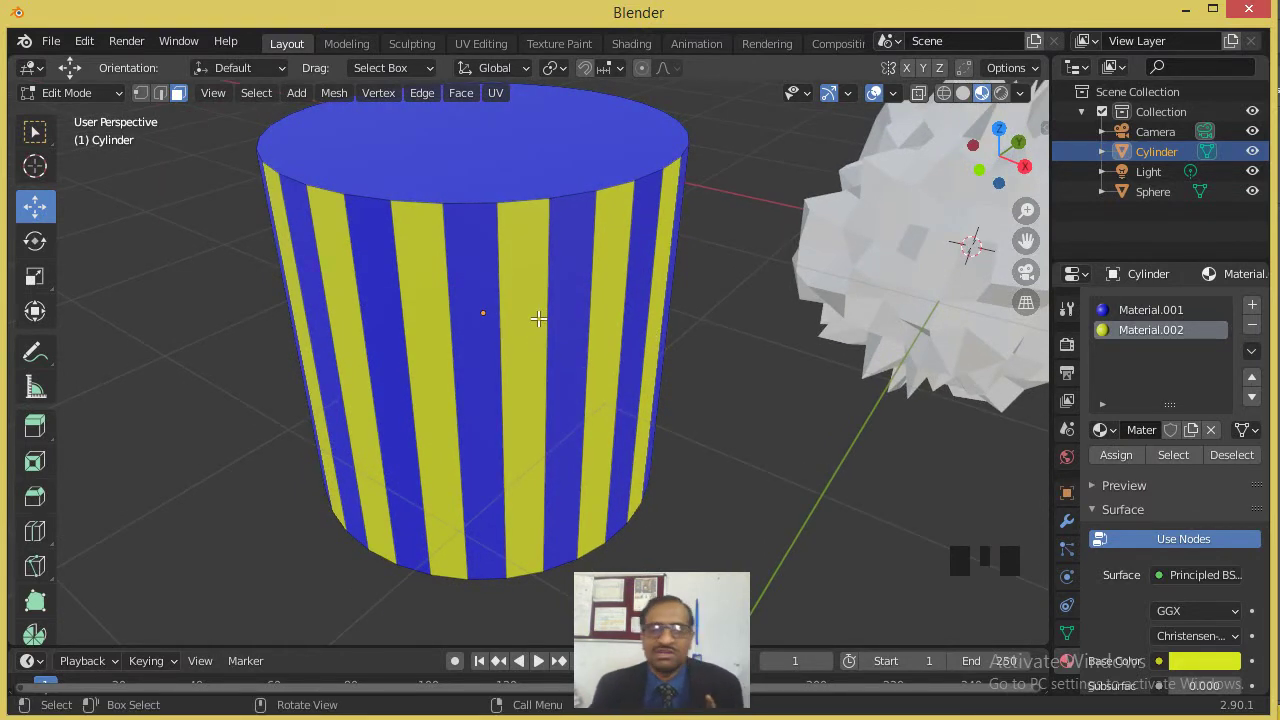
pyautogui.moveTo(483, 303)
pyautogui.mouseDown(button='middle')
pyautogui.moveTo(651, 286)
pyautogui.moveTo(465, 308)
pyautogui.mouseUp(button='middle')
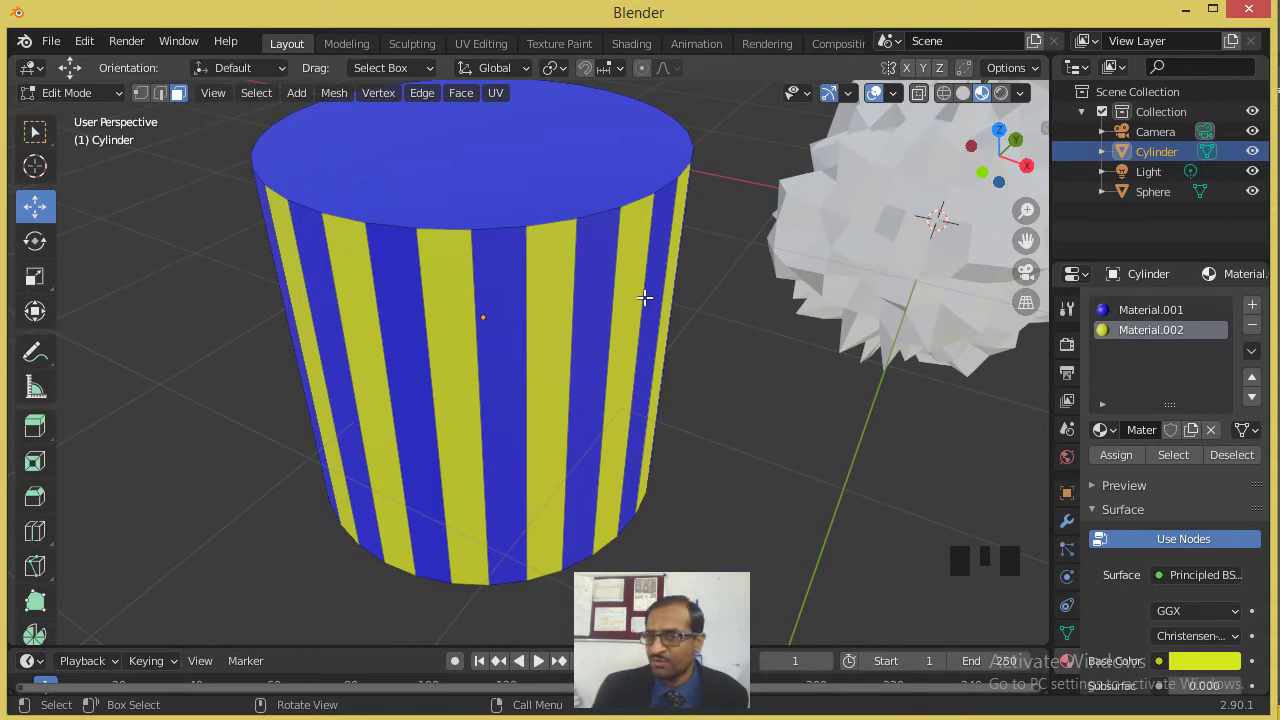
pyautogui.scroll(-2, 621, 351)
pyautogui.press('Tab')
pyautogui.click(754, 410)
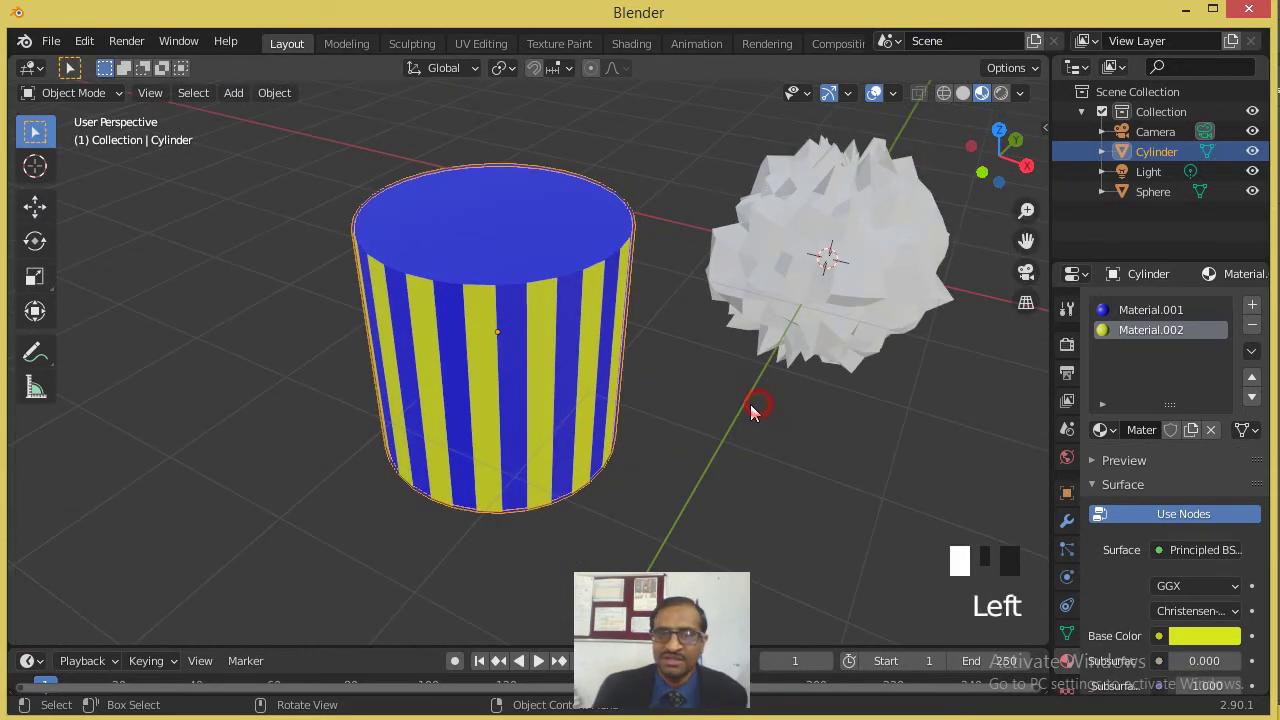
pyautogui.click(181, 93)
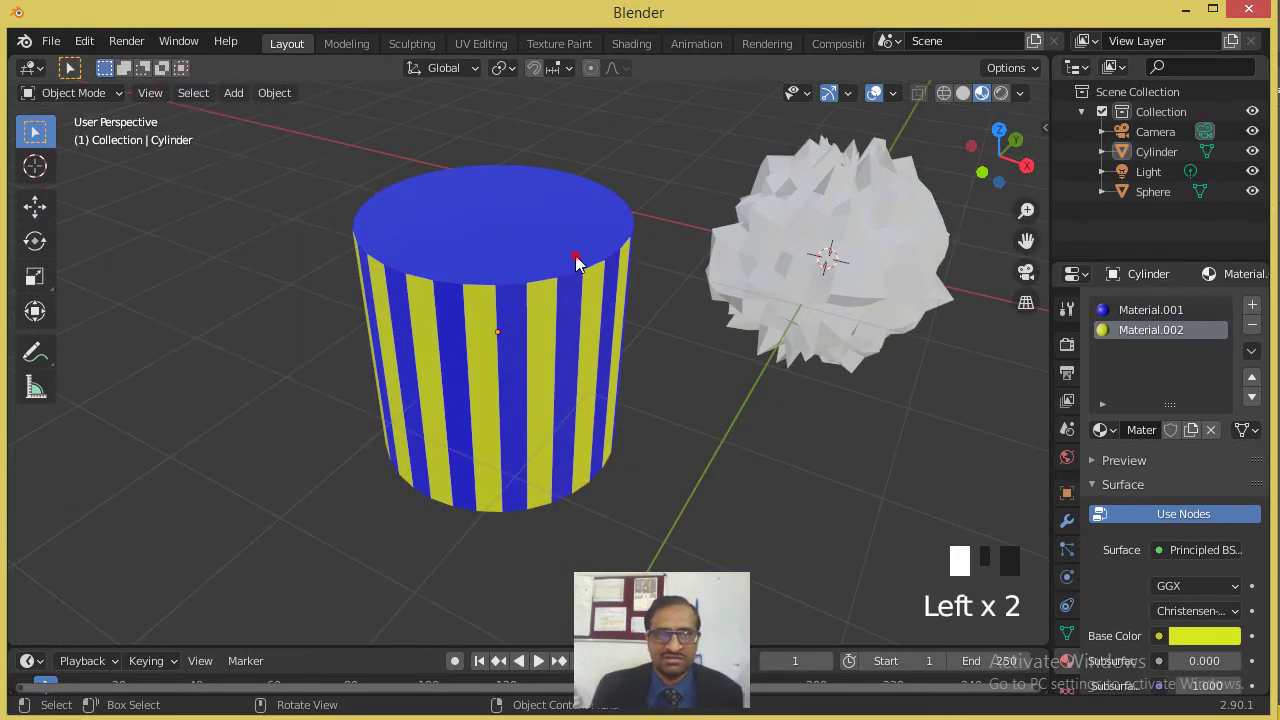
pyautogui.click(574, 262)
# Add a UV sphere and move it beside the striped cylinder, on the side opposite the spiky sphere.
pyautogui.click(231, 94)
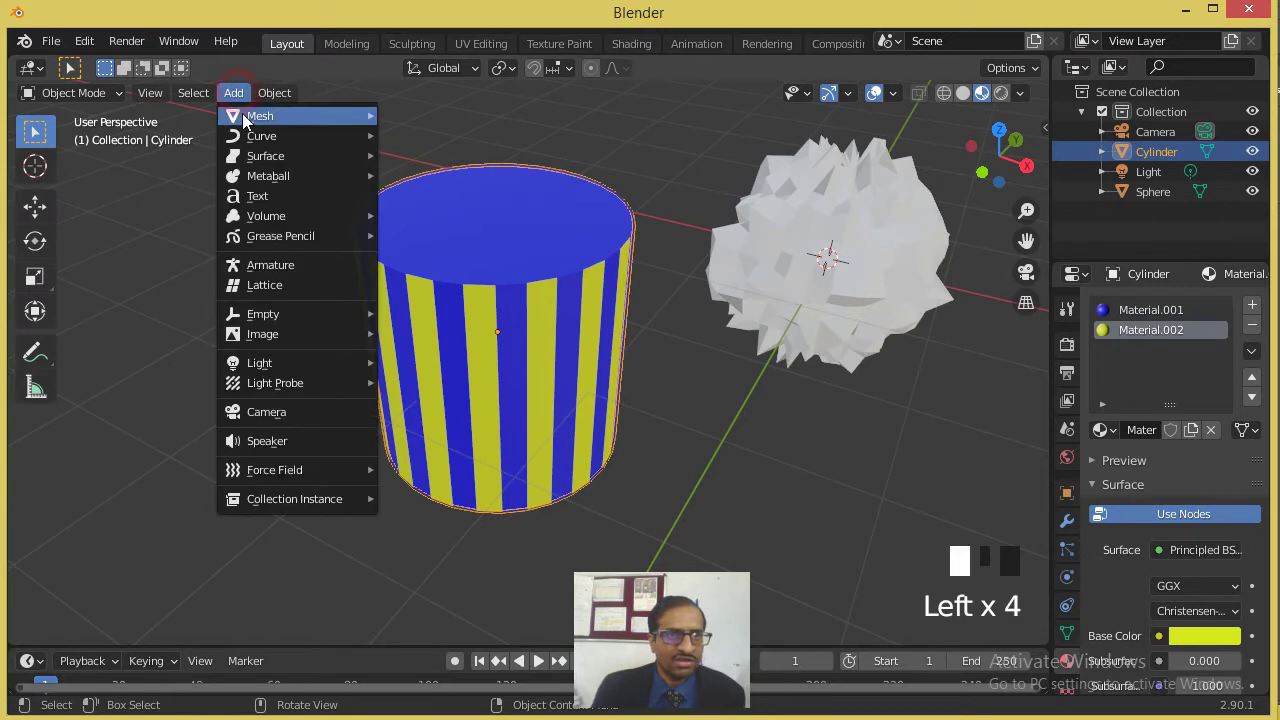
pyautogui.moveTo(242, 113)
pyautogui.click(438, 176)
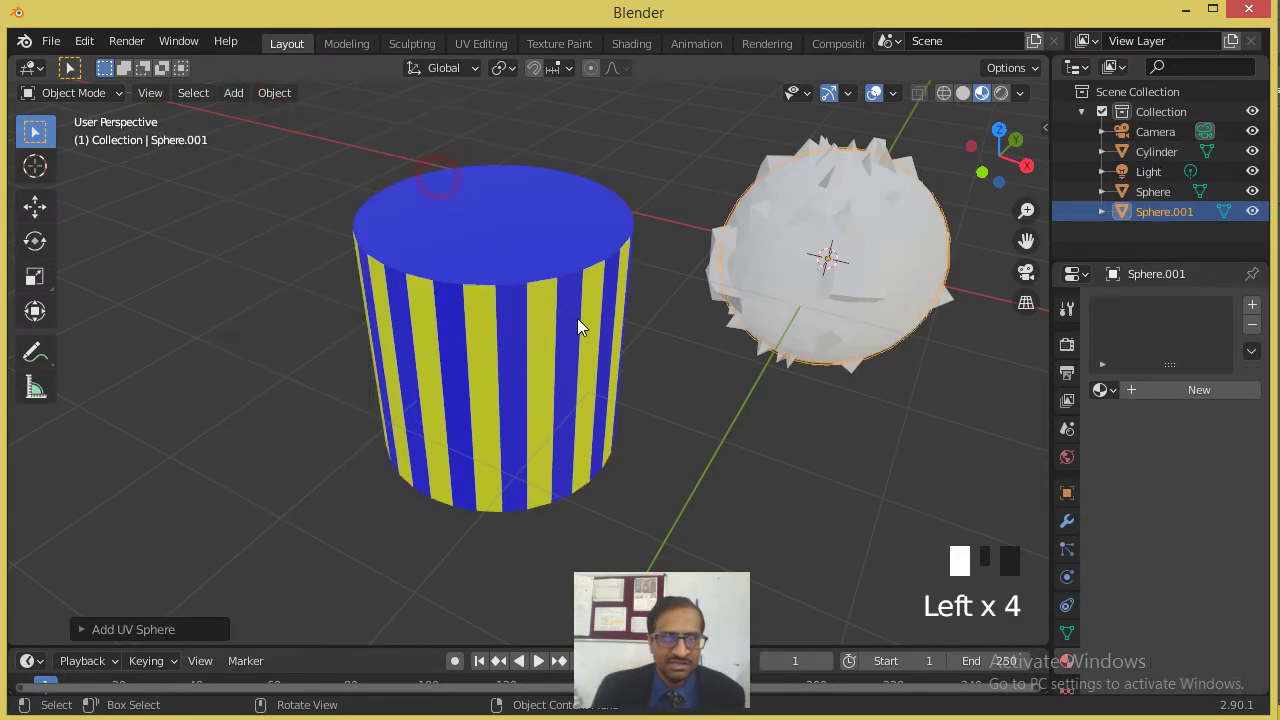
pyautogui.scroll(-3, 594, 355)
pyautogui.press('g')
pyautogui.click(185, 388)
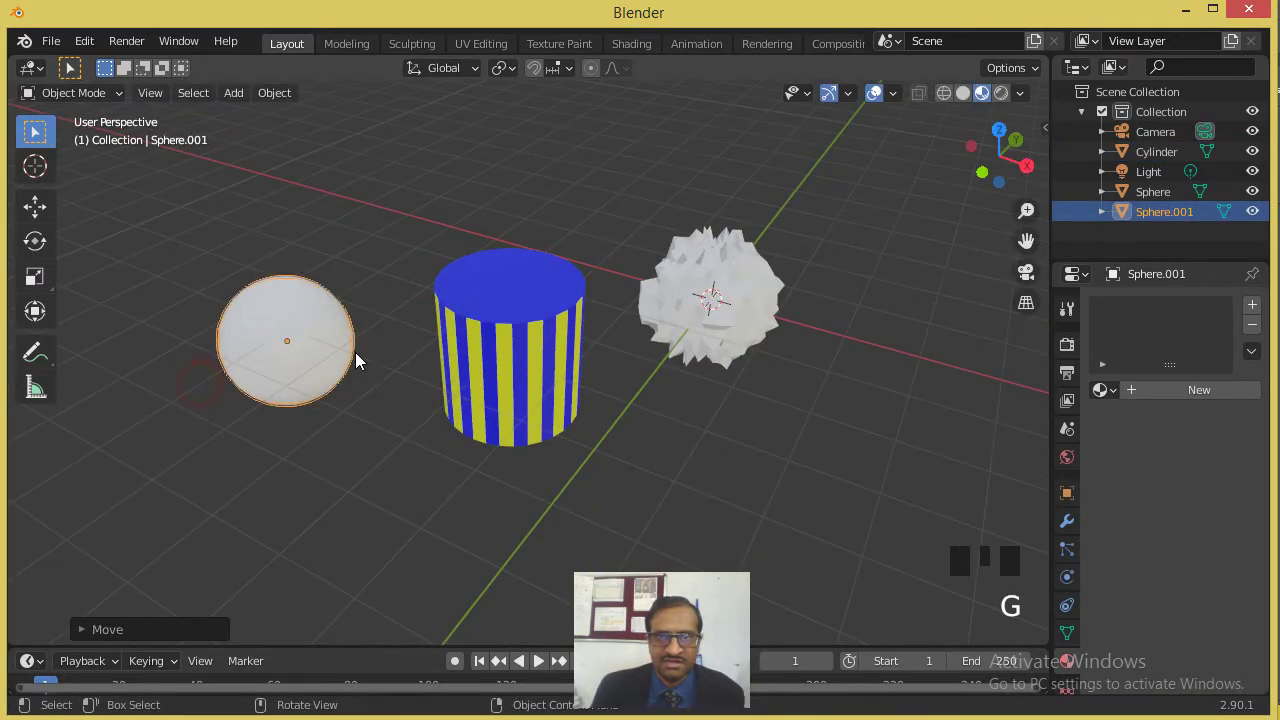
# Enter Edit Mode on the new UV sphere and switch to vertex selection.
pyautogui.scroll(3, 373, 328)
pyautogui.keyDown('shift'); pyautogui.moveTo(455, 345); pyautogui.dragTo(700, 312, button='middle'); pyautogui.keyUp('shift')
pyautogui.scroll(2, 496, 316)
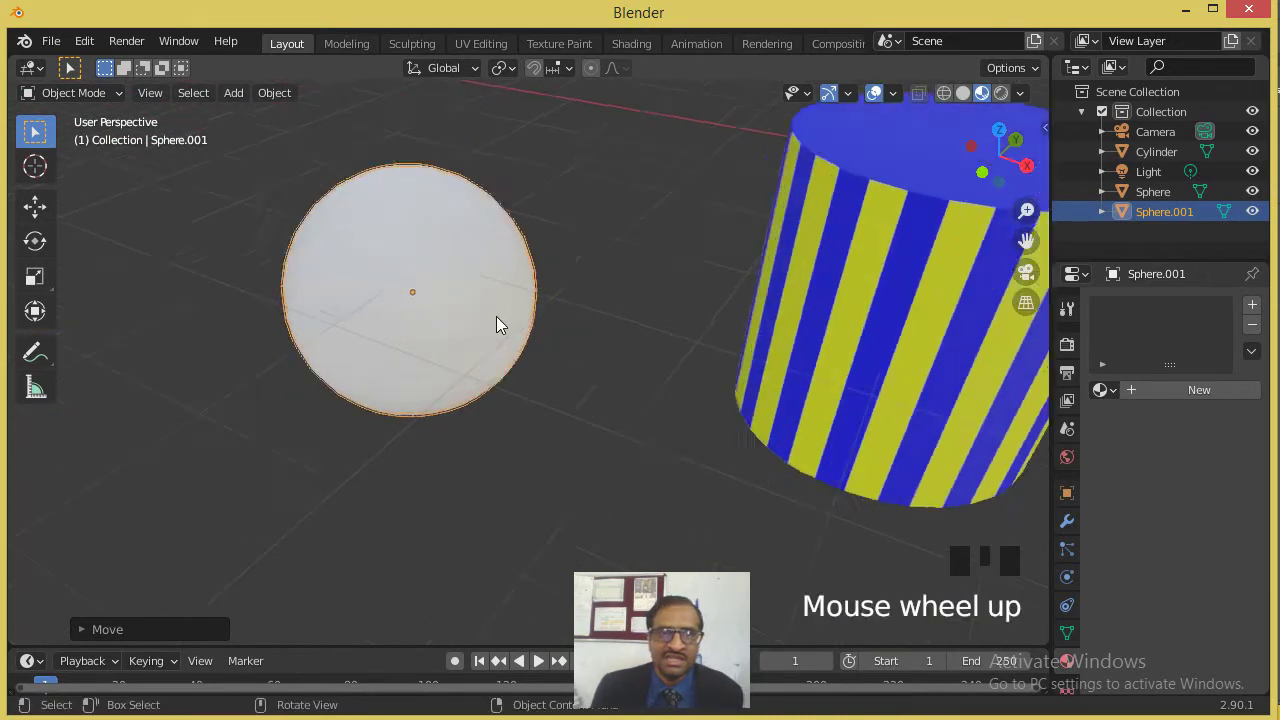
pyautogui.press('Tab')
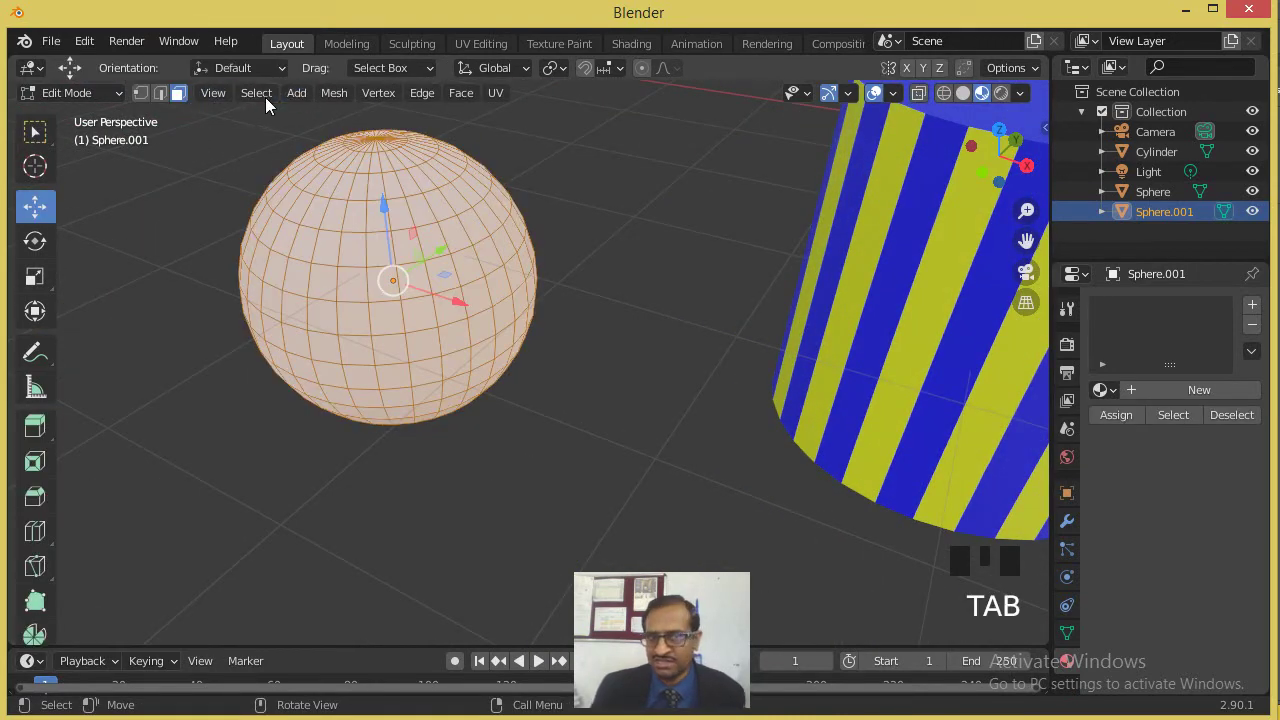
pyautogui.click(257, 94)
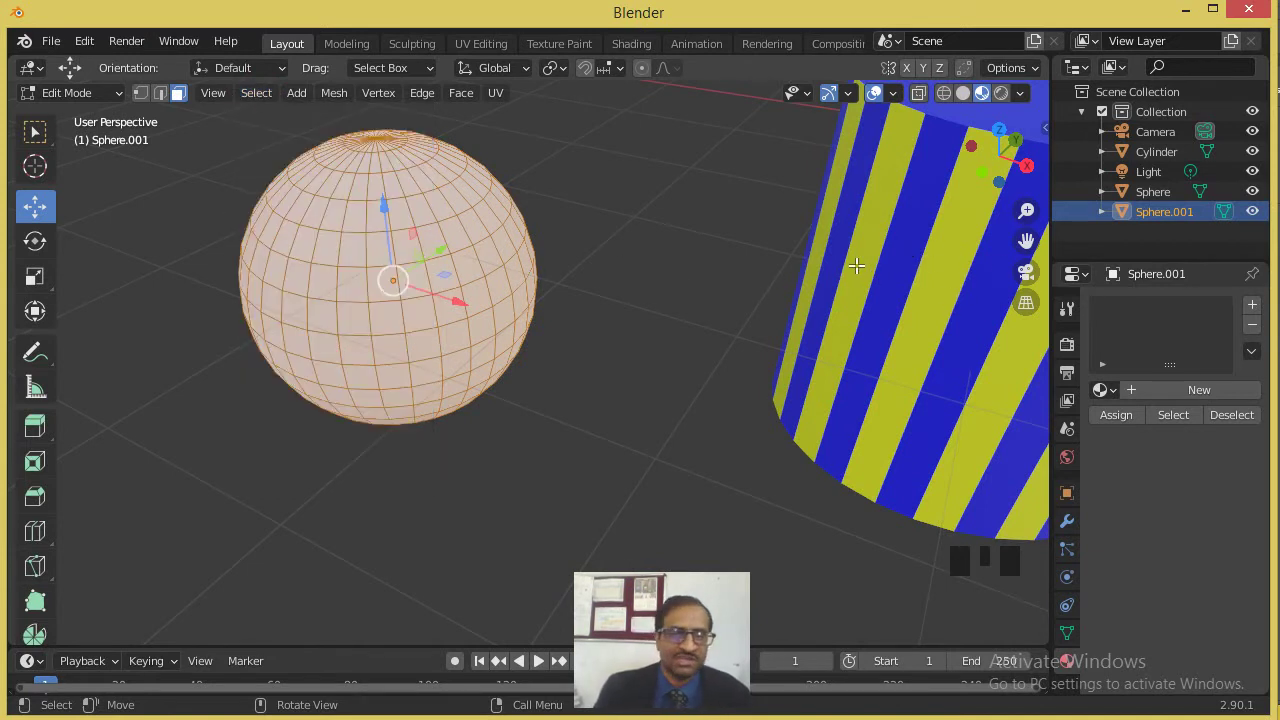
pyautogui.click(255, 93)
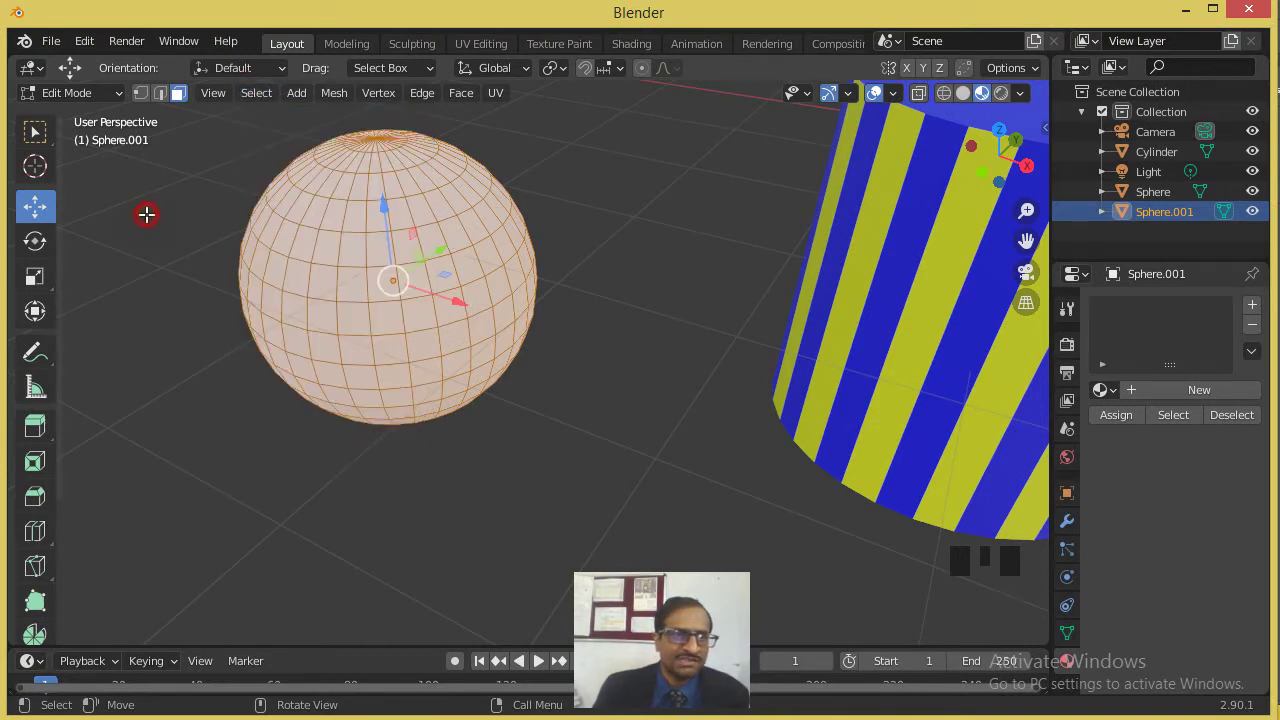
pyautogui.click(131, 91)
pyautogui.click(140, 92)
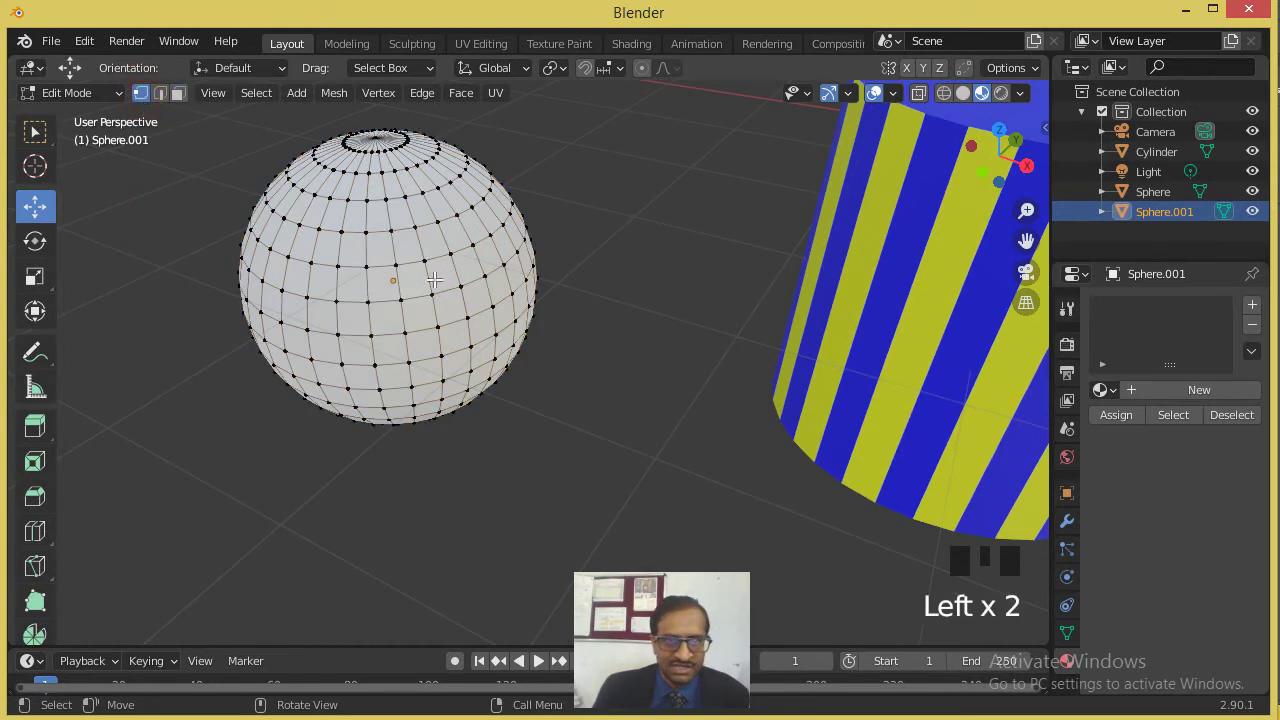
# Pull three separate vertices of the new sphere outward into spikes, one on each side and one near its underside.
pyautogui.scroll(2, 470, 238)
pyautogui.click(470, 238)
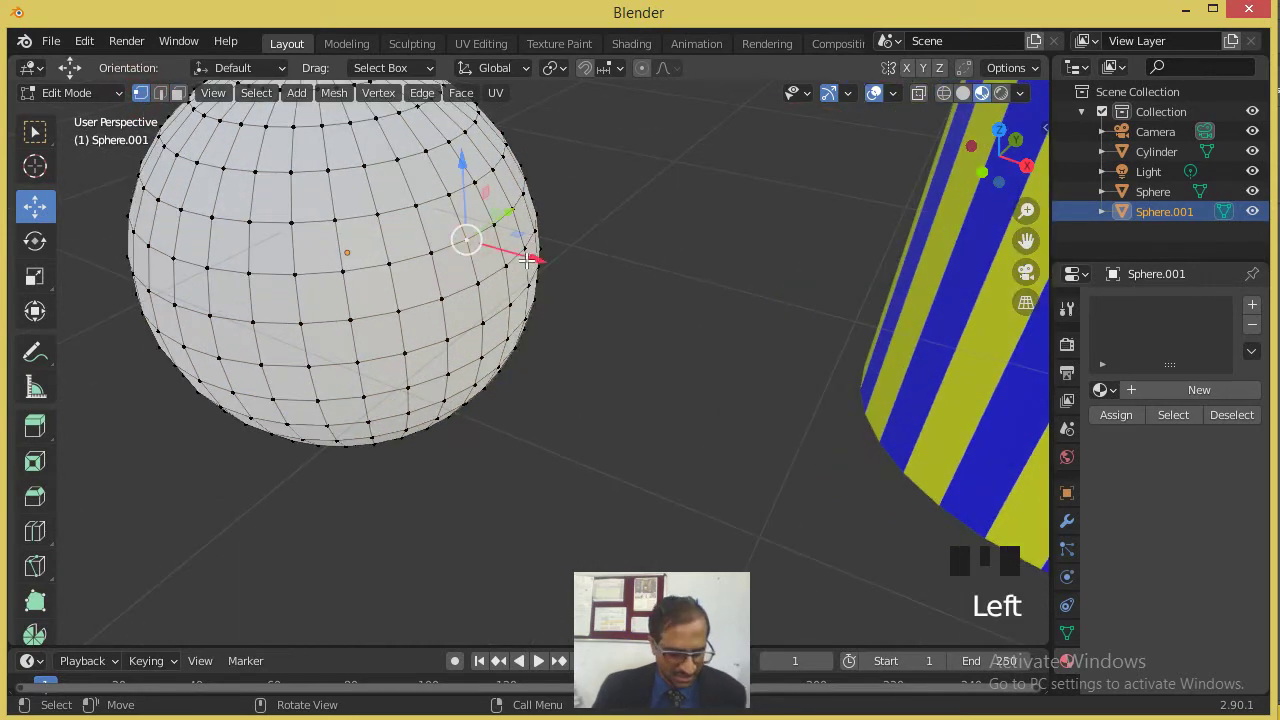
pyautogui.press('g')
pyautogui.click(576, 284)
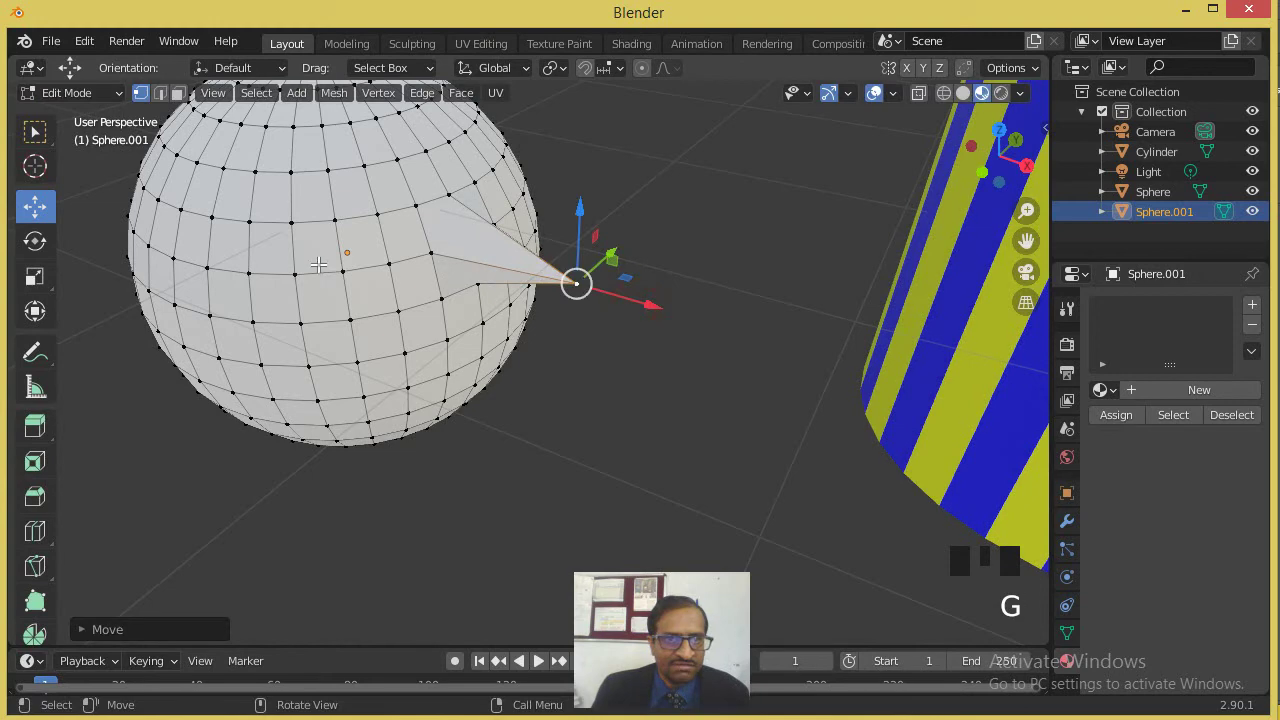
pyautogui.click(209, 266)
pyautogui.press('g')
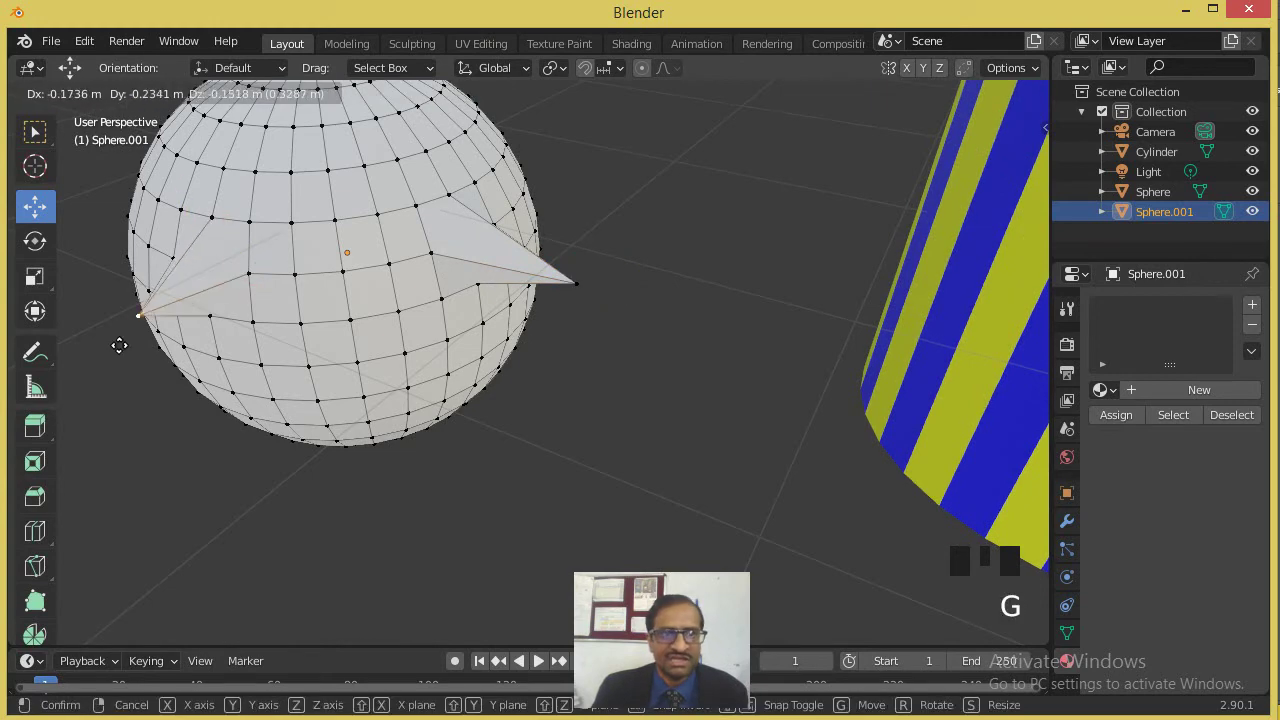
pyautogui.click(126, 343)
pyautogui.click(358, 363)
pyautogui.press('g')
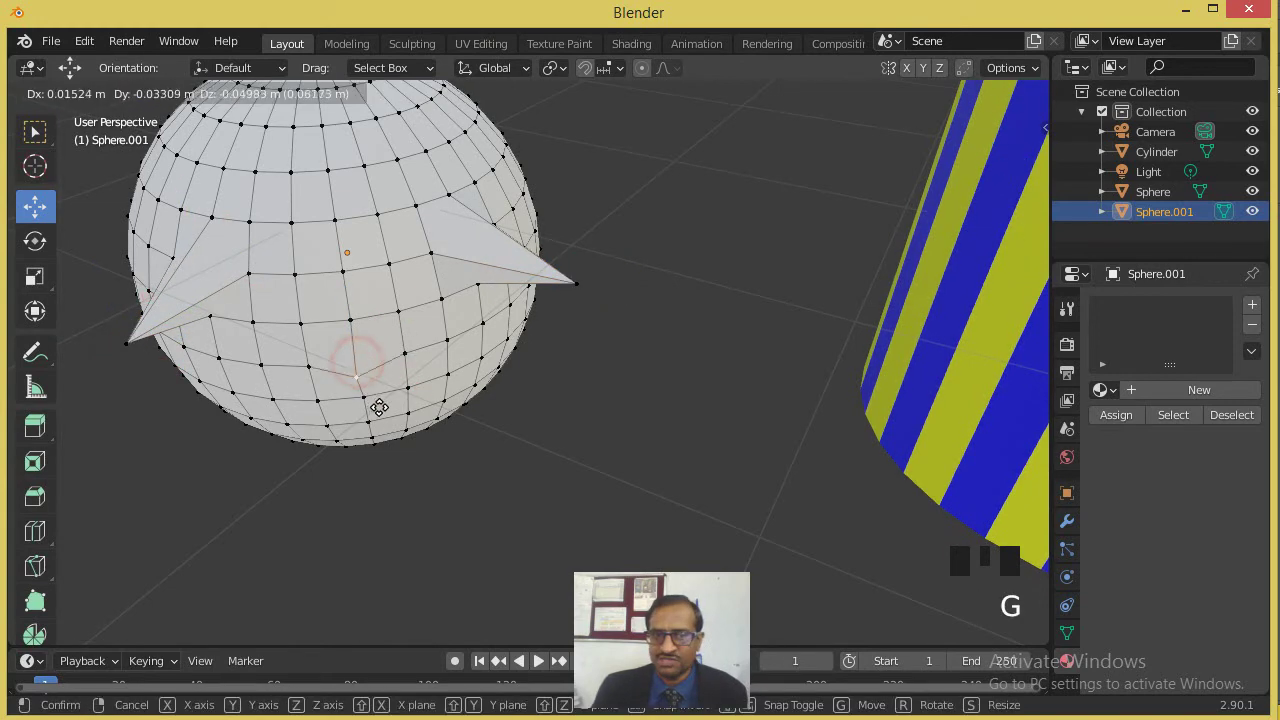
pyautogui.click(422, 465)
pyautogui.click(391, 422)
# Select the sharp edges of the spiked sphere with Select Sharp Edges.
pyautogui.moveTo(391, 422); pyautogui.dragTo(503, 389, button='middle')
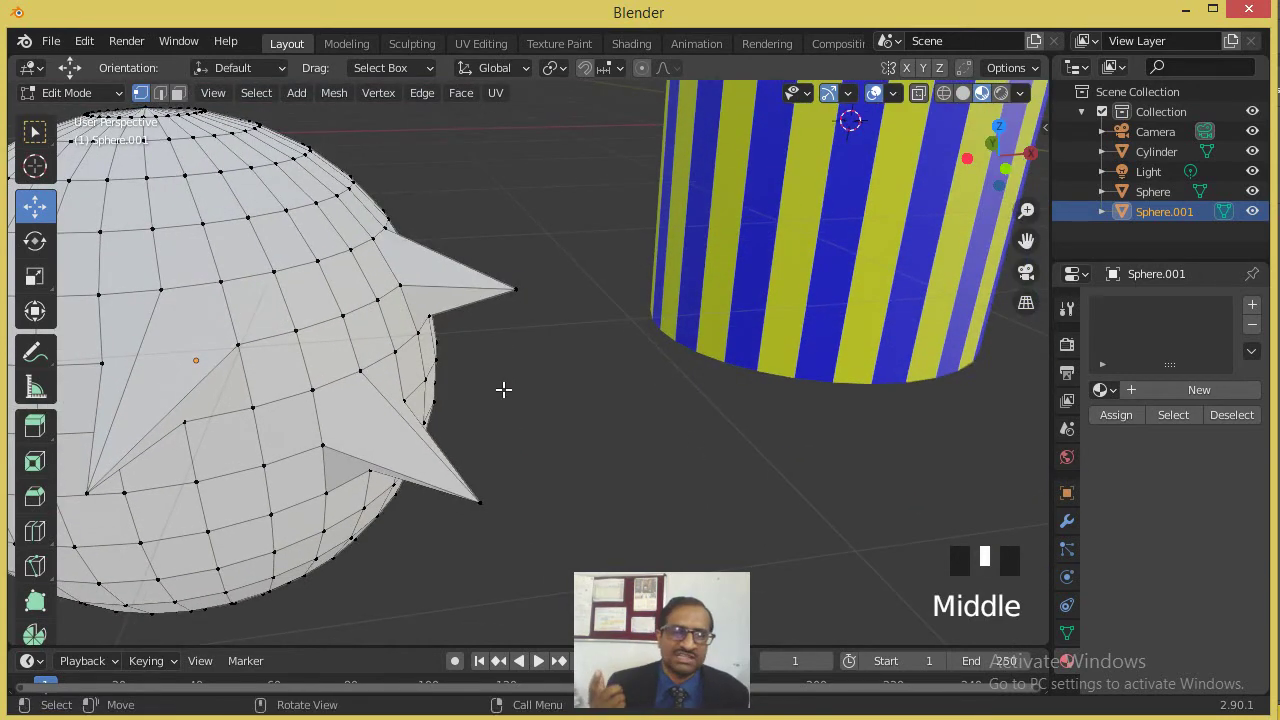
pyautogui.scroll(-2, 389, 194)
pyautogui.moveTo(389, 194); pyautogui.dragTo(320, 137, button='middle')
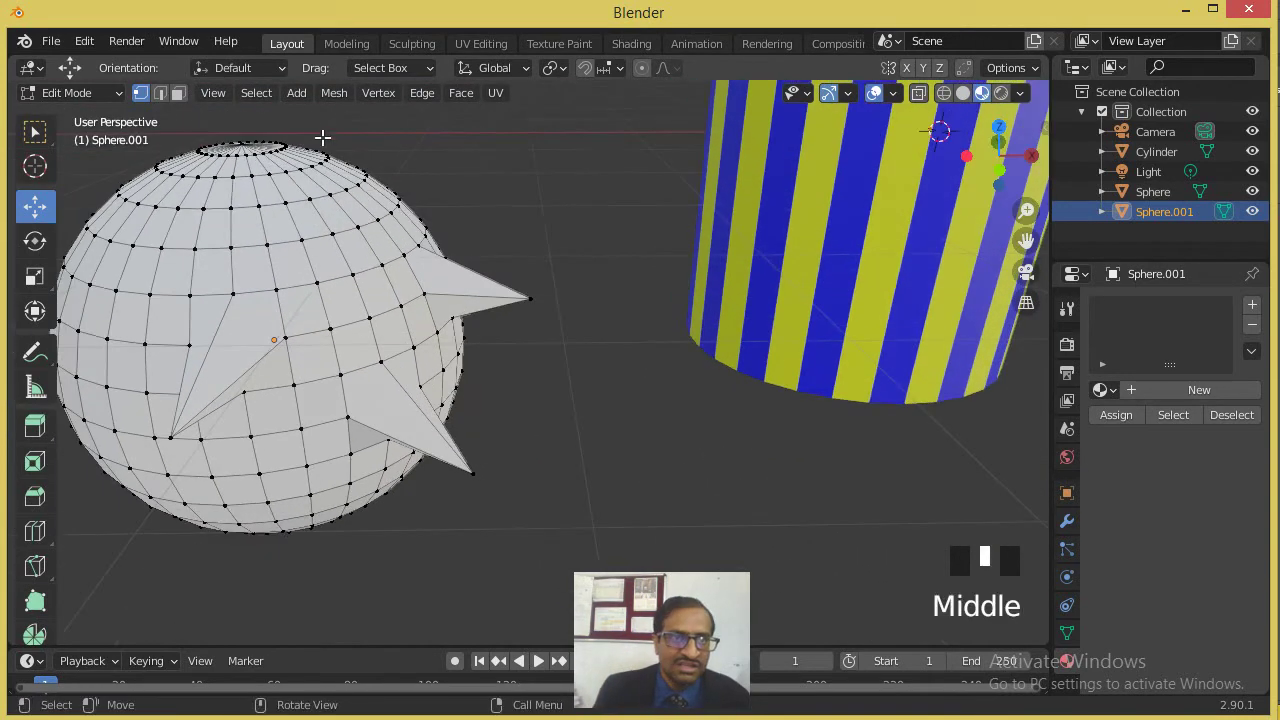
pyautogui.click(269, 89)
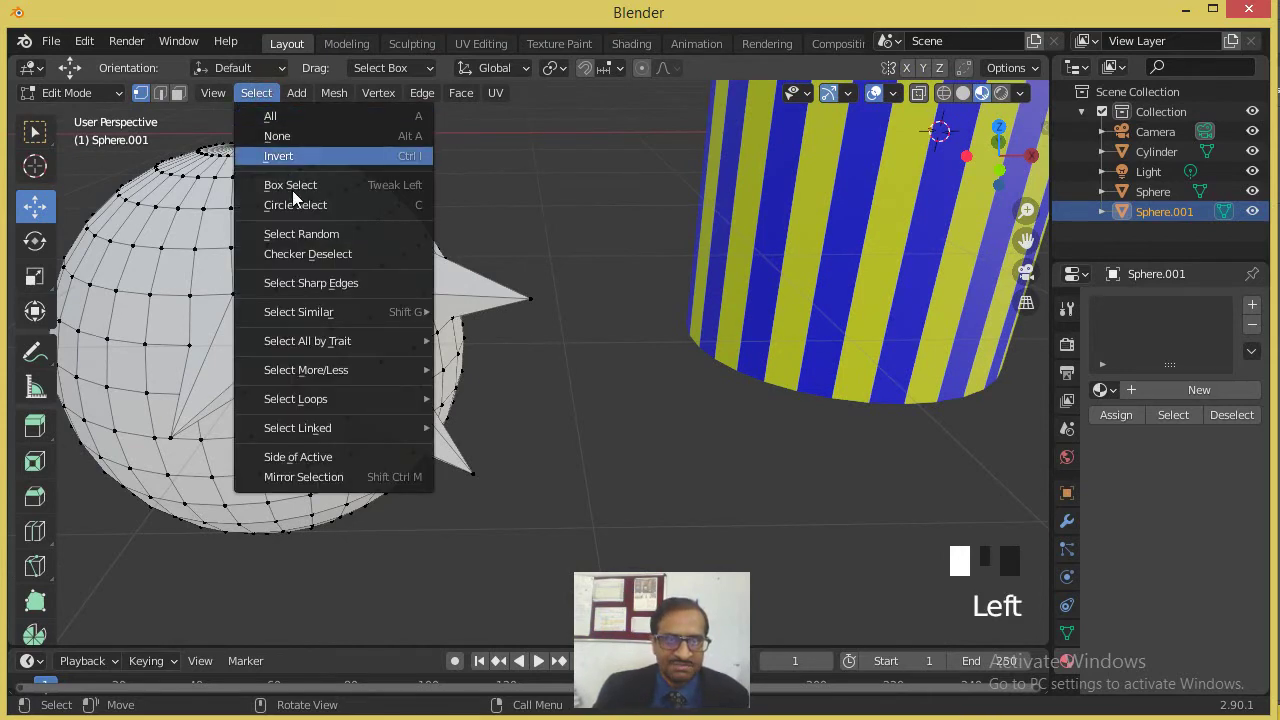
pyautogui.click(340, 283)
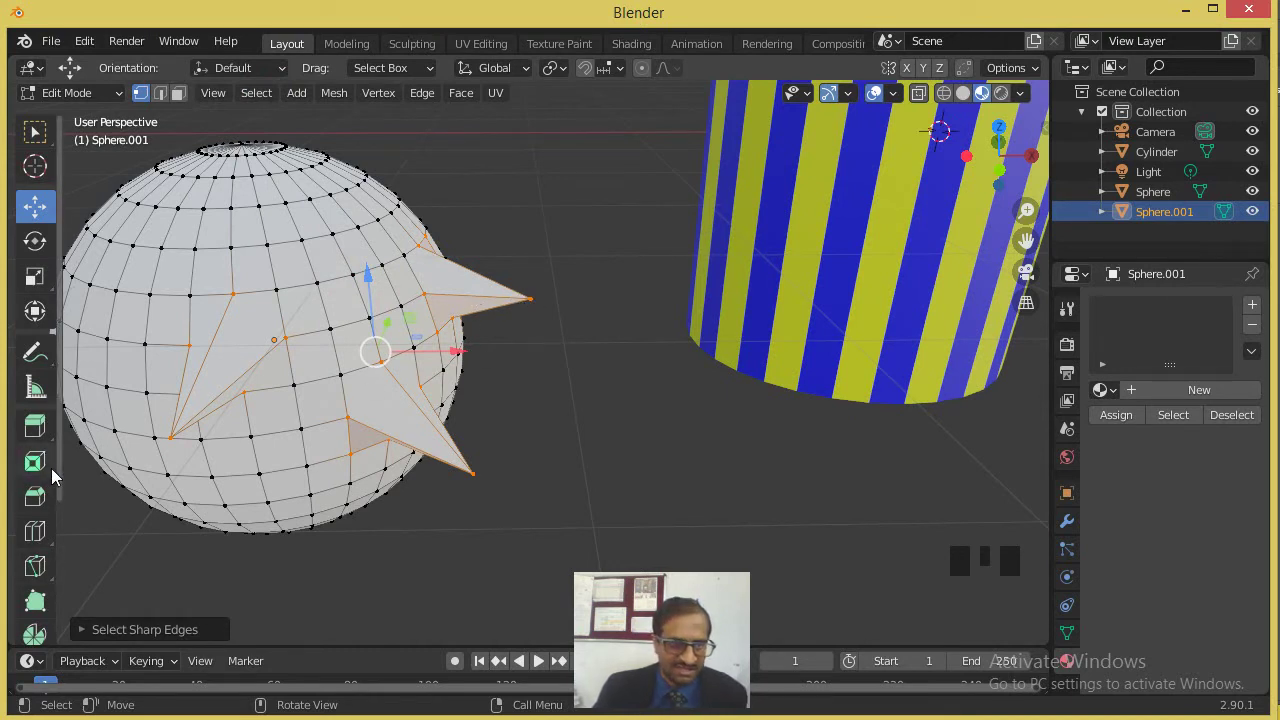
# Flatten the selected spikes with the Smooth tool, using a smoothing of about 0.47.
pyautogui.moveTo(60, 464); pyautogui.dragTo(80, 609)
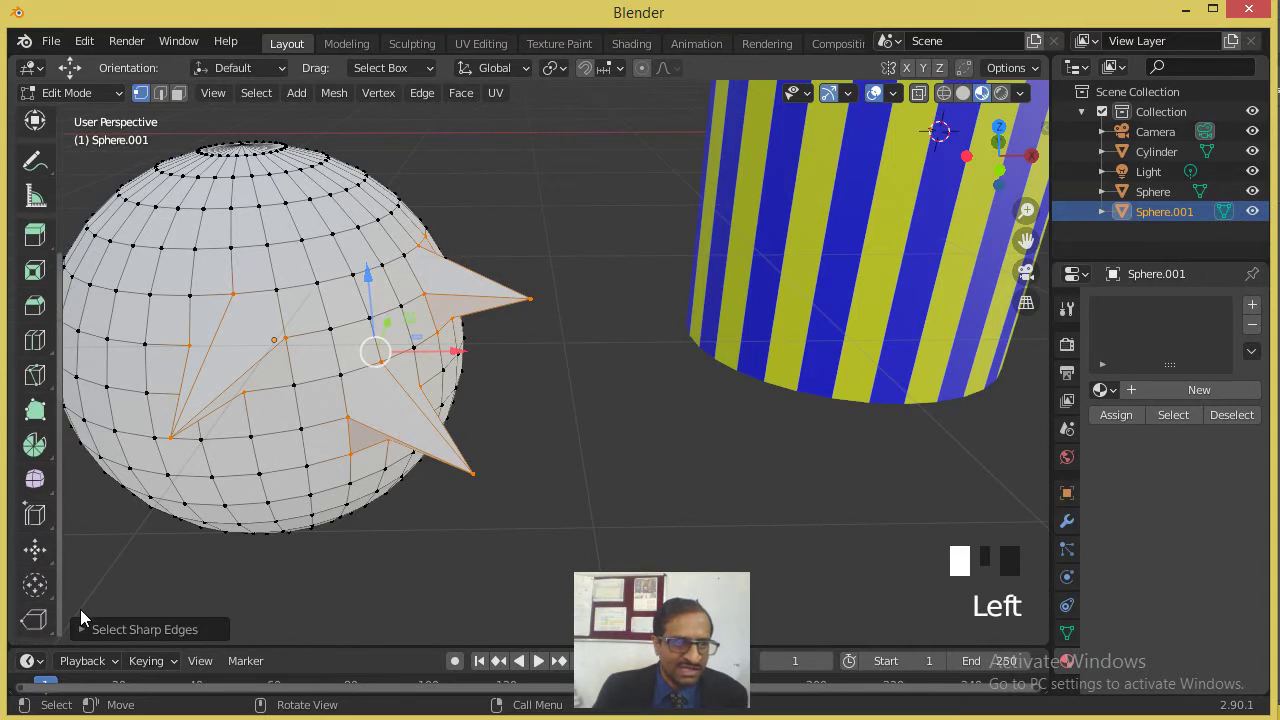
pyautogui.click(40, 496)
pyautogui.moveTo(77, 515); pyautogui.dragTo(77, 515)
pyautogui.moveTo(414, 425); pyautogui.dragTo(538, 426)
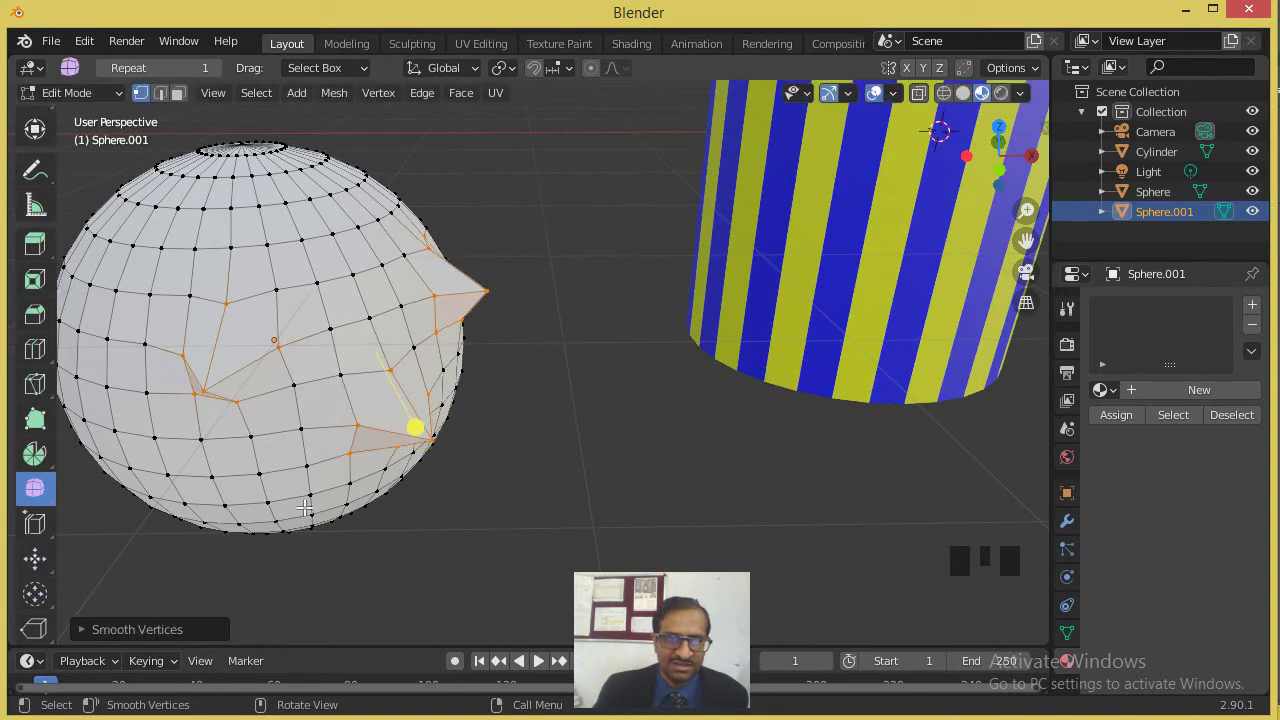
# Set Smooth Vertices to 2 repeats and a smoothing of 0.535, and deselect the vertices.
pyautogui.click(86, 625)
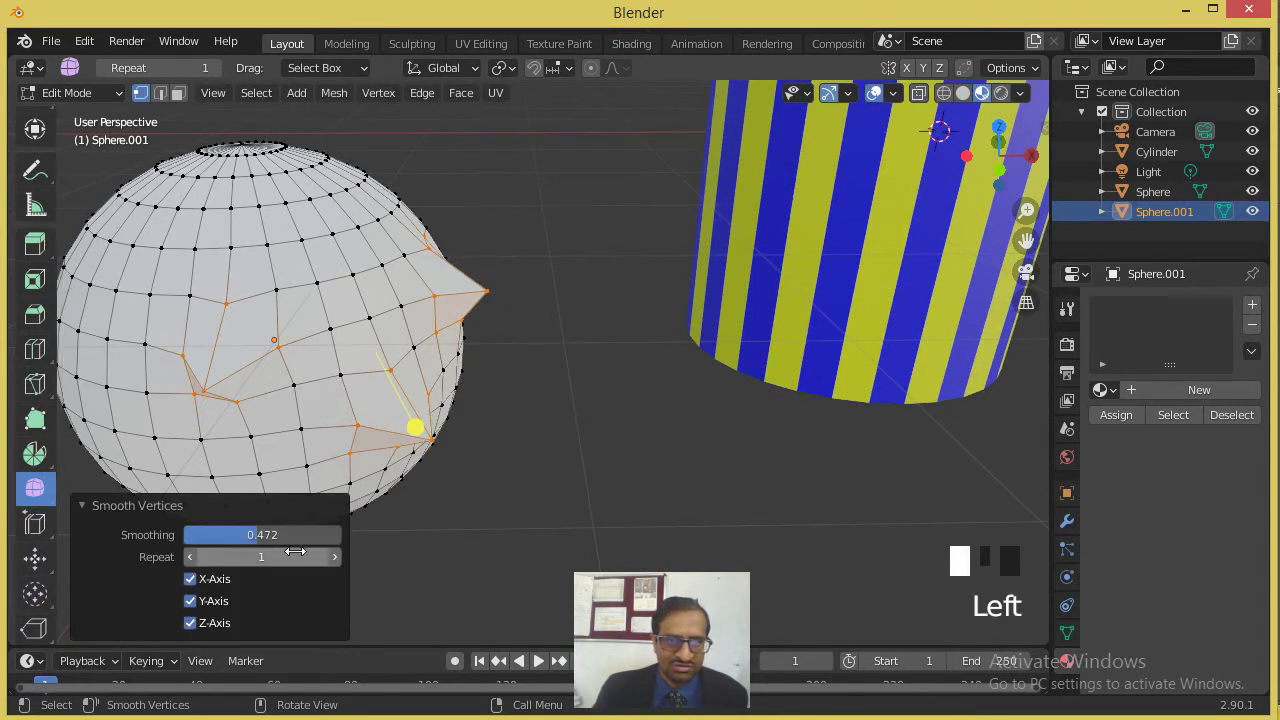
pyautogui.click(326, 557)
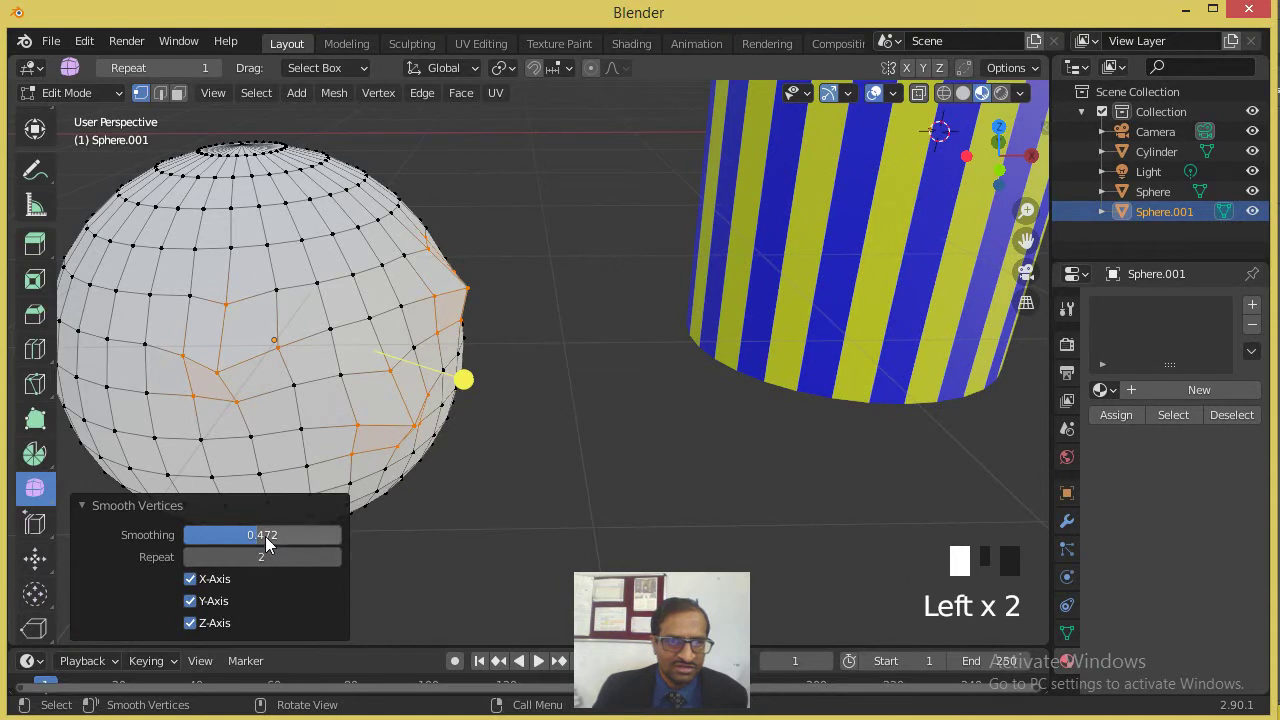
pyautogui.moveTo(261, 534); pyautogui.dragTo(273, 534)
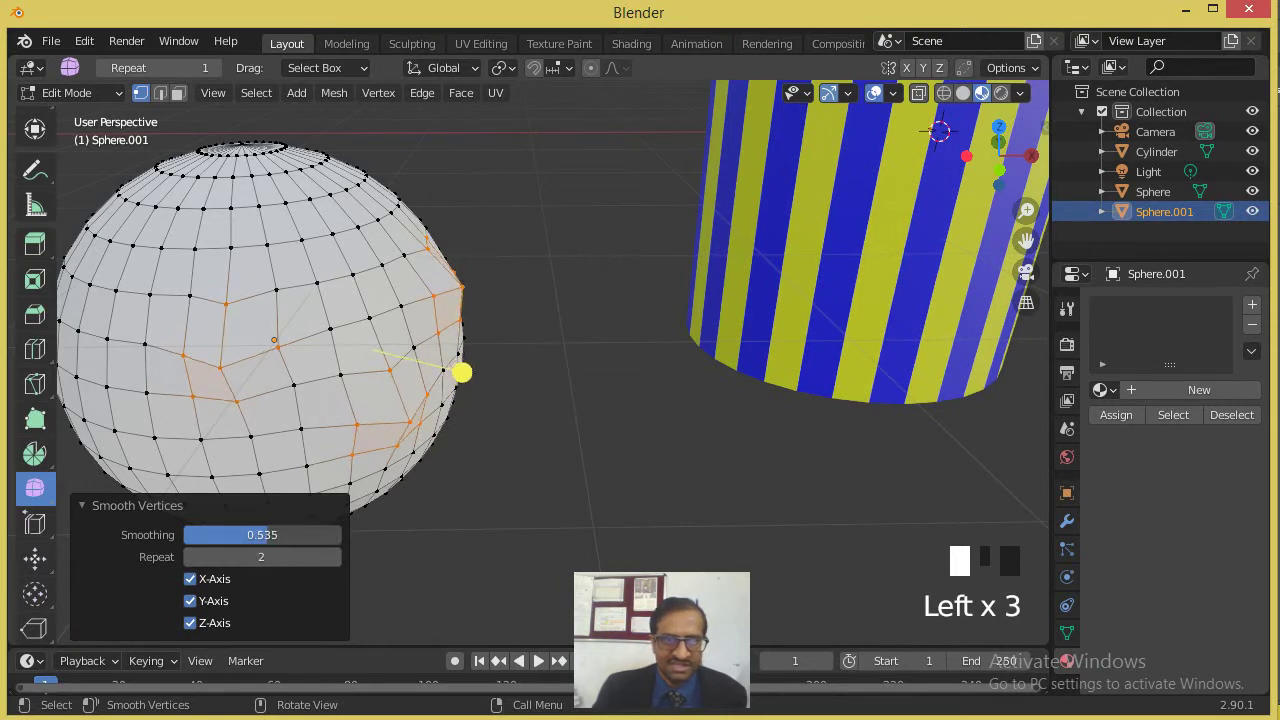
pyautogui.click(509, 400)
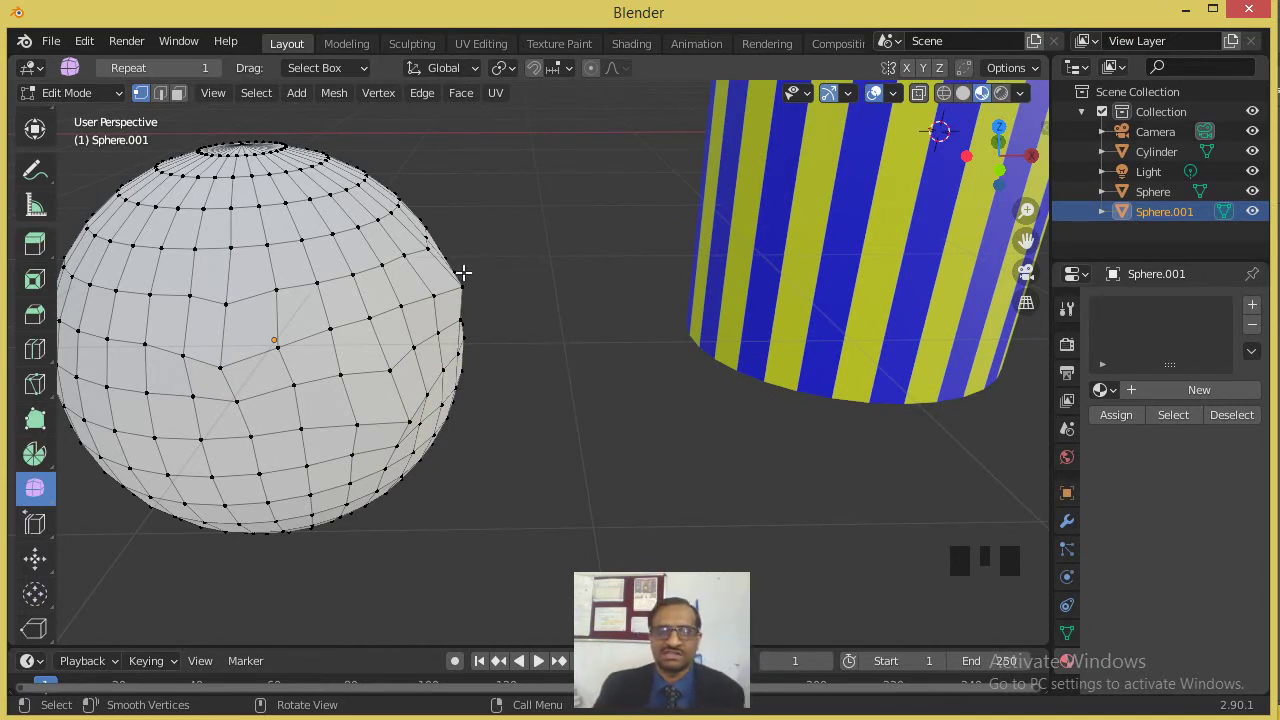
# Switch from the Smooth tool to the Move tool for editing the smoothed sphere.
pyautogui.moveTo(405, 304); pyautogui.dragTo(386, 322, button='middle')
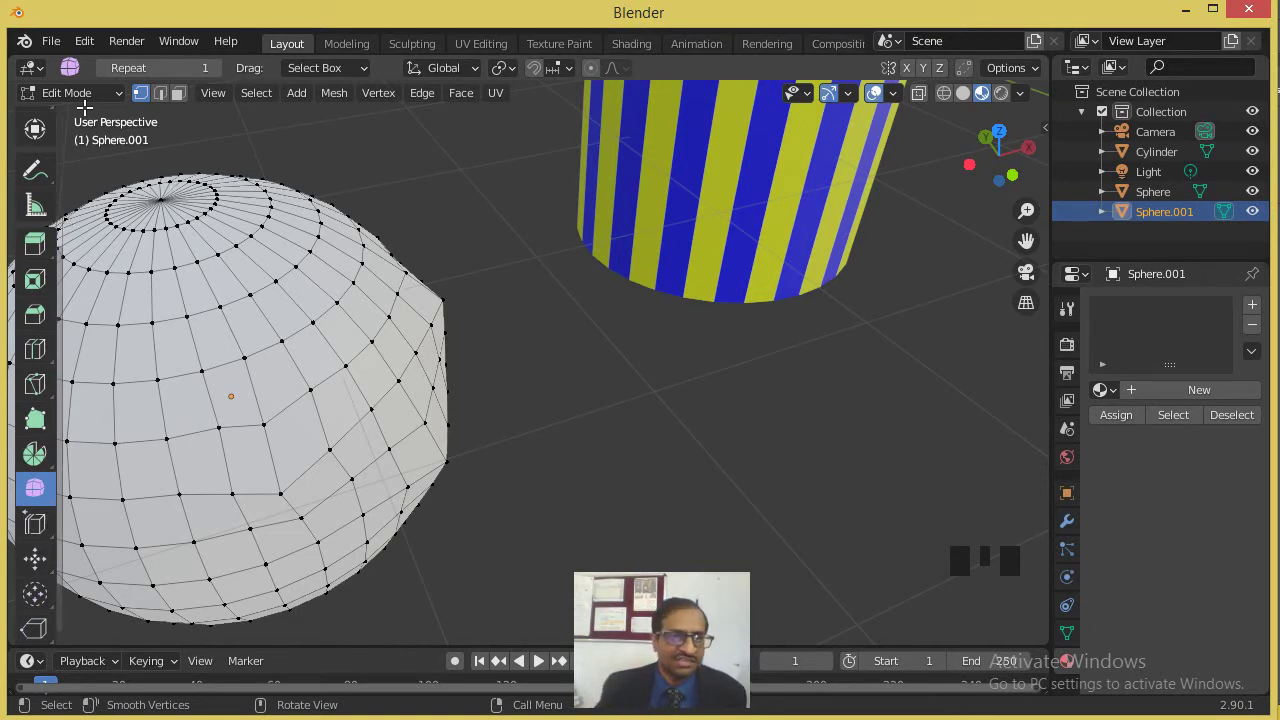
pyautogui.scroll(5, 30, 260)
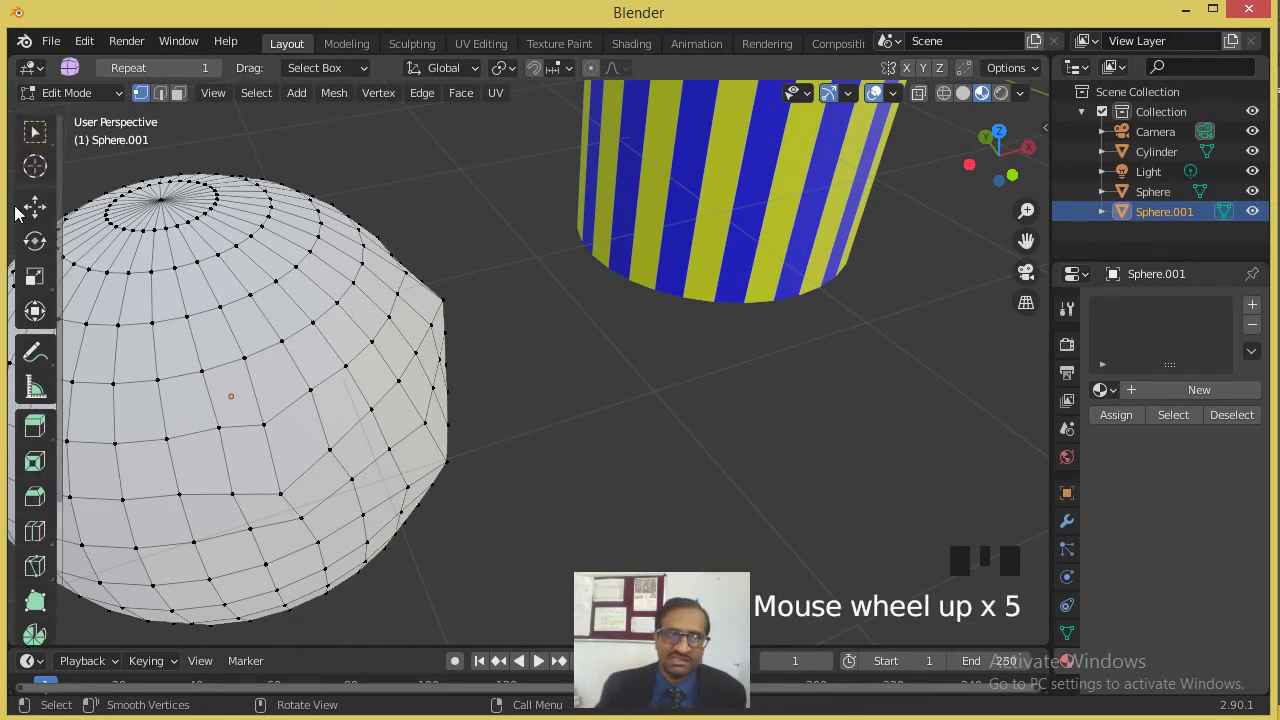
pyautogui.click(34, 205)
pyautogui.scroll(-1, 381, 245)
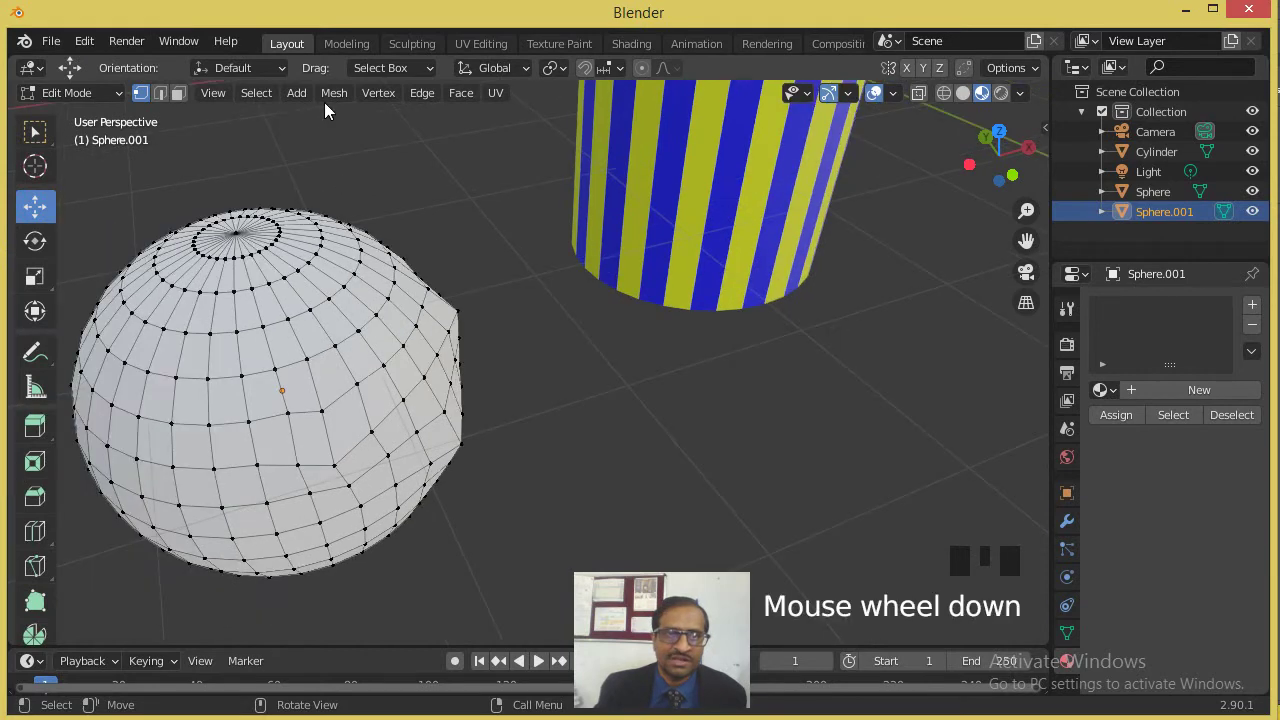
pyautogui.click(257, 94)
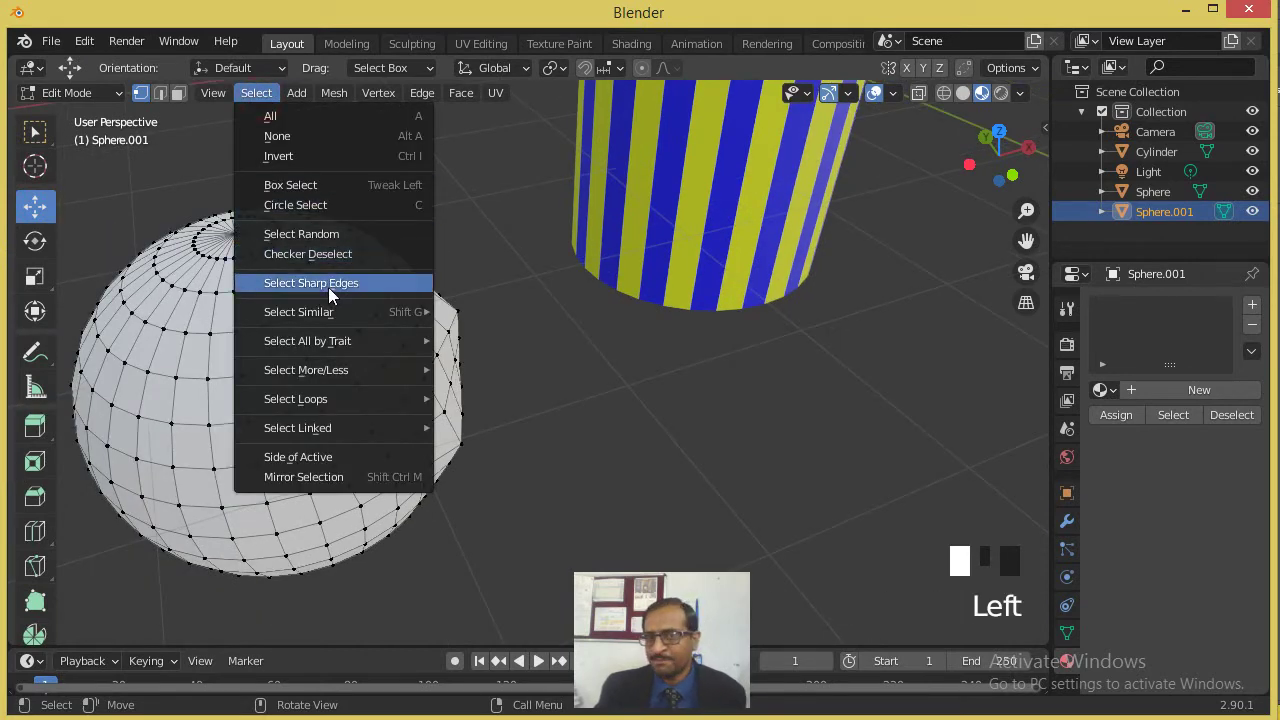
pyautogui.click(808, 461)
pyautogui.keyDown('shift'); pyautogui.moveTo(292, 345); pyautogui.dragTo(447, 316, button='middle'); pyautogui.keyUp('shift')
pyautogui.scroll(1, 400, 270)
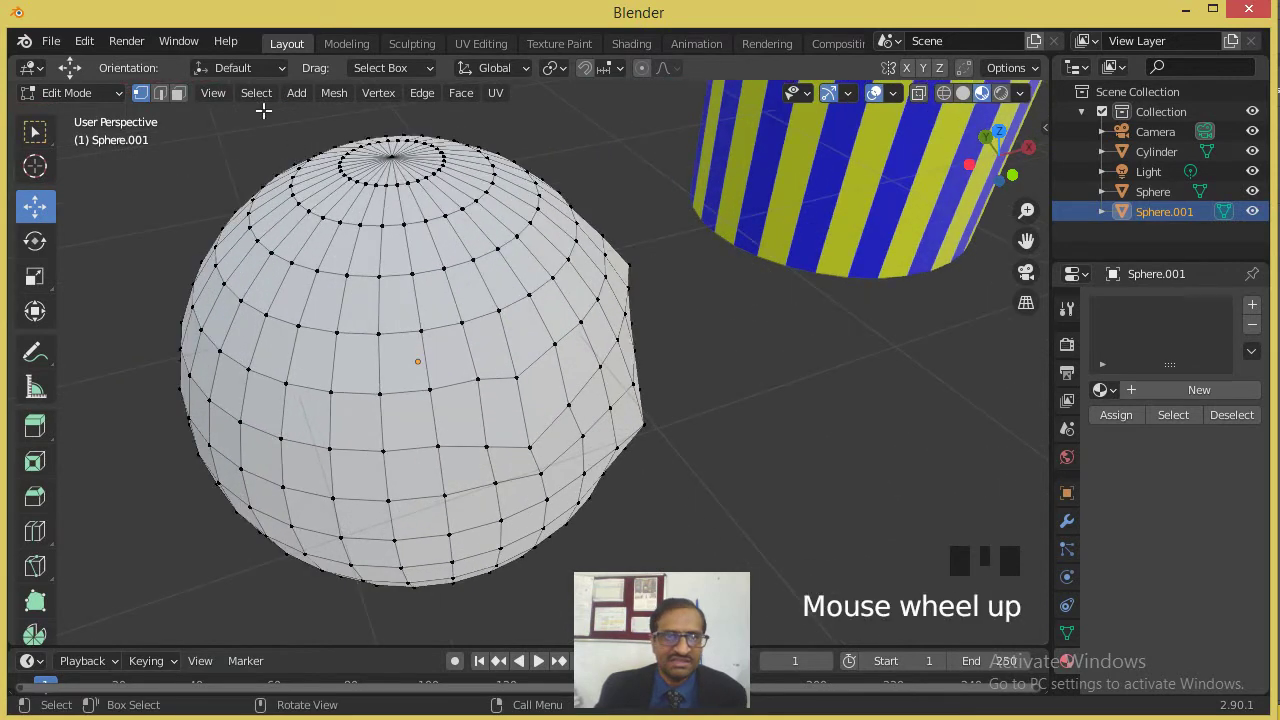
# Try Select Similar by Normal and by Amount of Adjacent Faces with no vertices selected.
pyautogui.click(257, 93)
pyautogui.moveTo(341, 318)
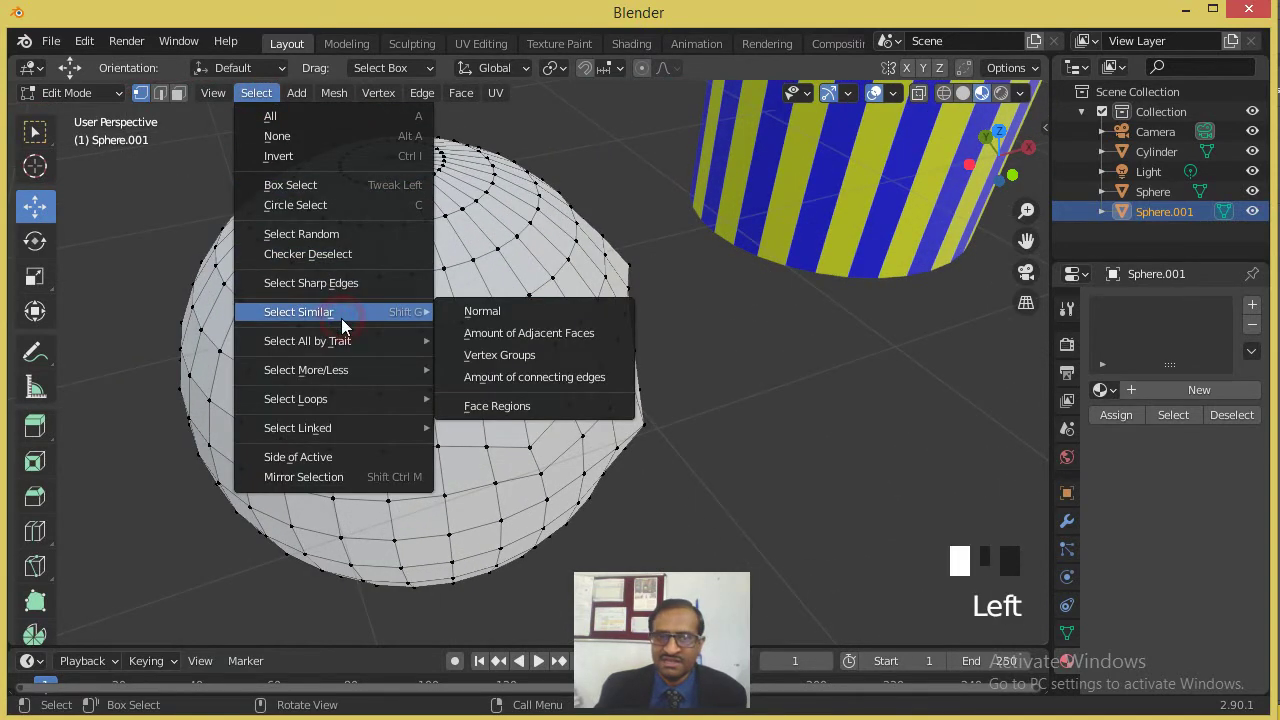
pyautogui.click(460, 311)
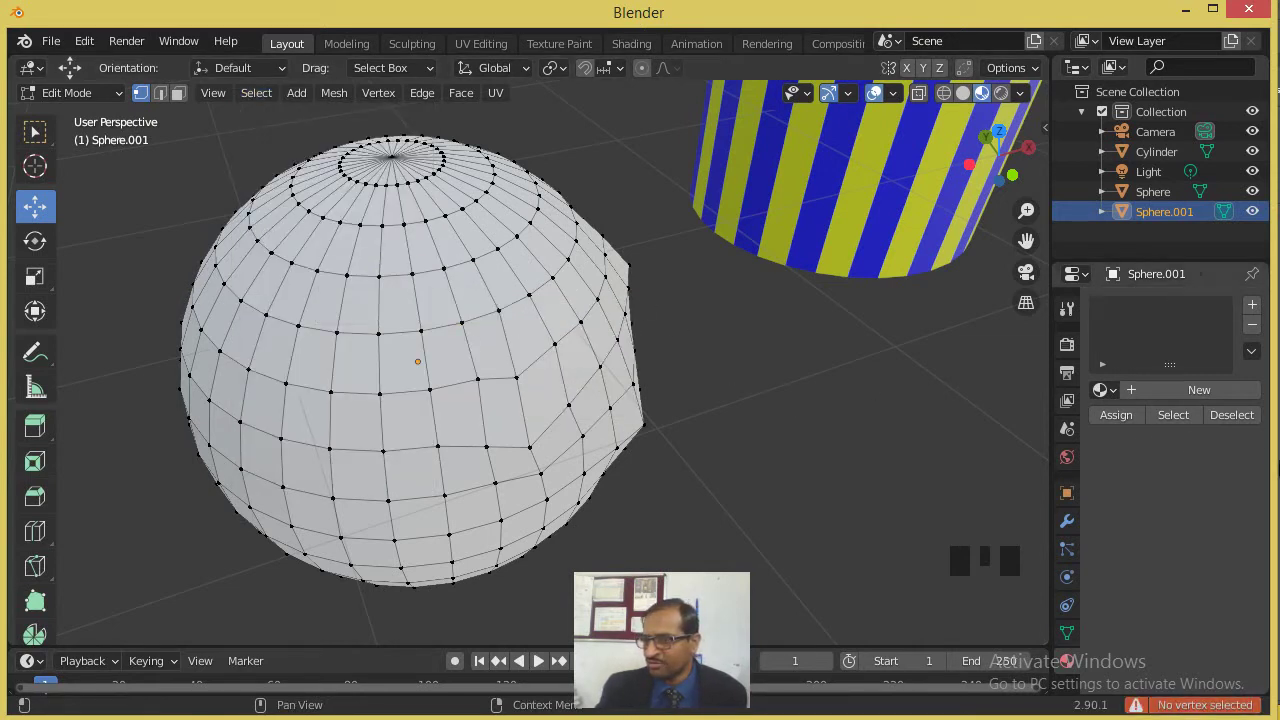
pyautogui.click(260, 93)
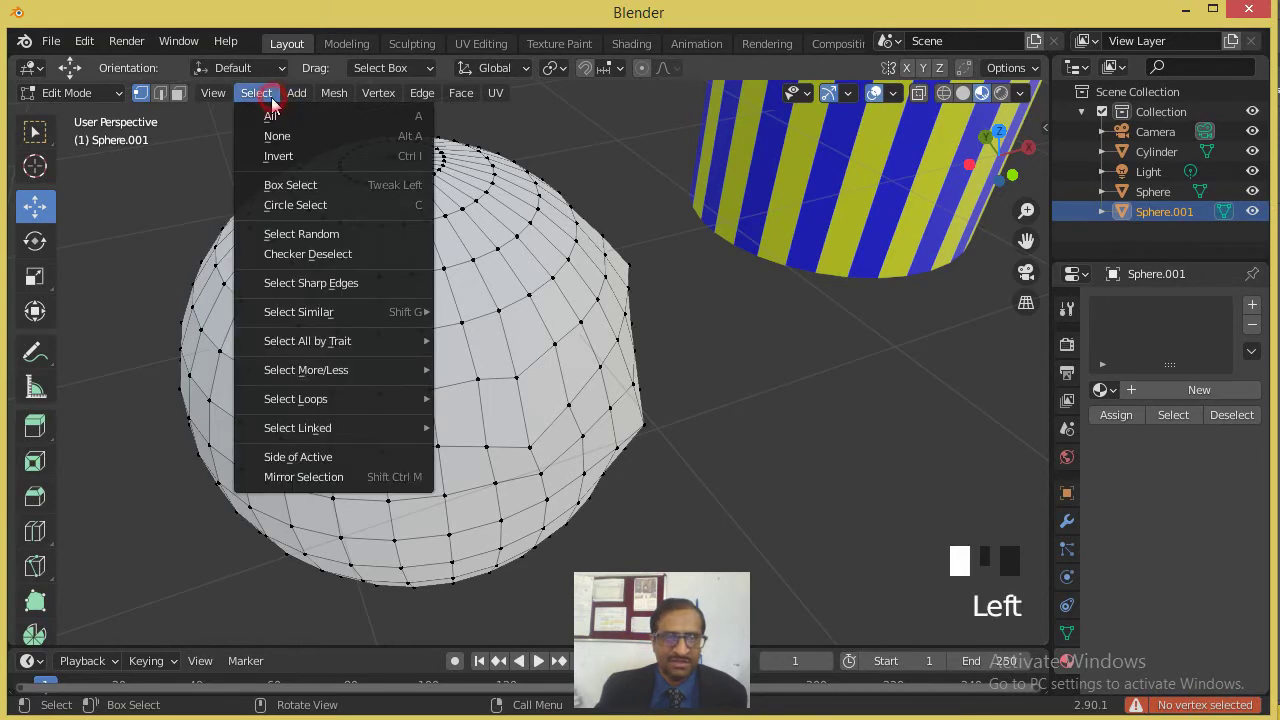
pyautogui.moveTo(338, 318)
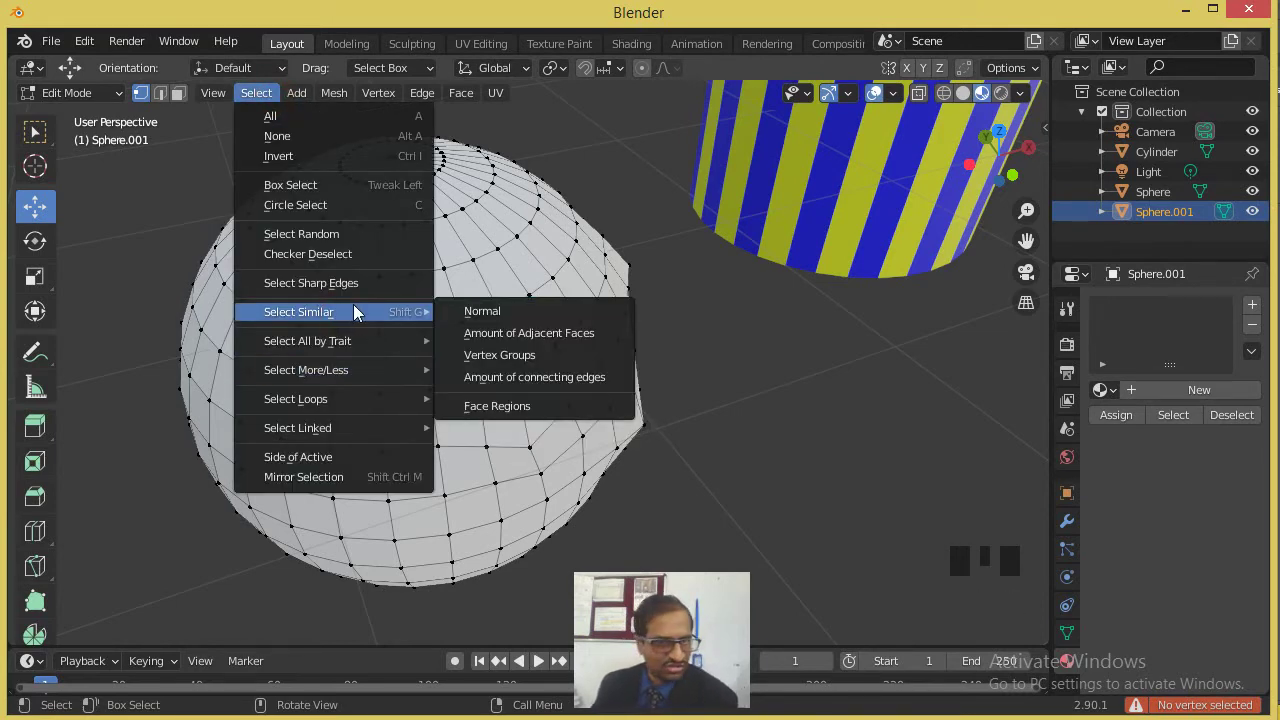
pyautogui.click(482, 332)
pyautogui.click(256, 93)
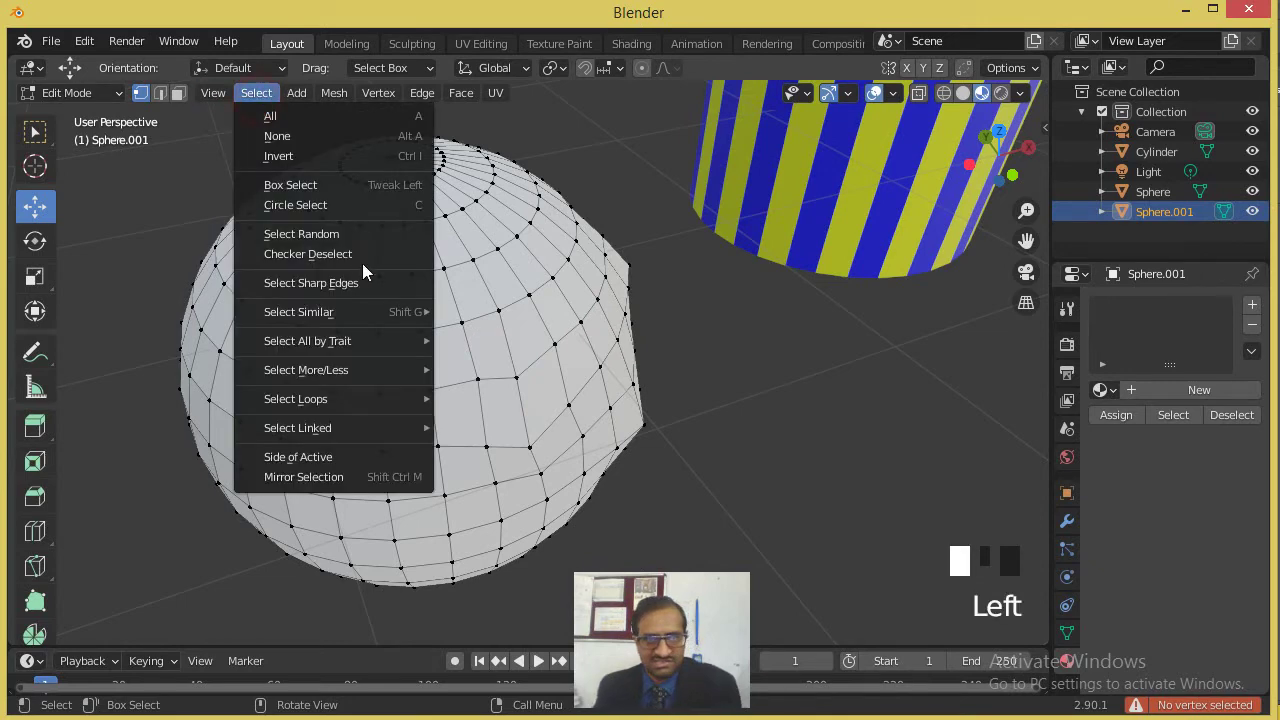
pyautogui.moveTo(371, 309)
pyautogui.click(499, 332)
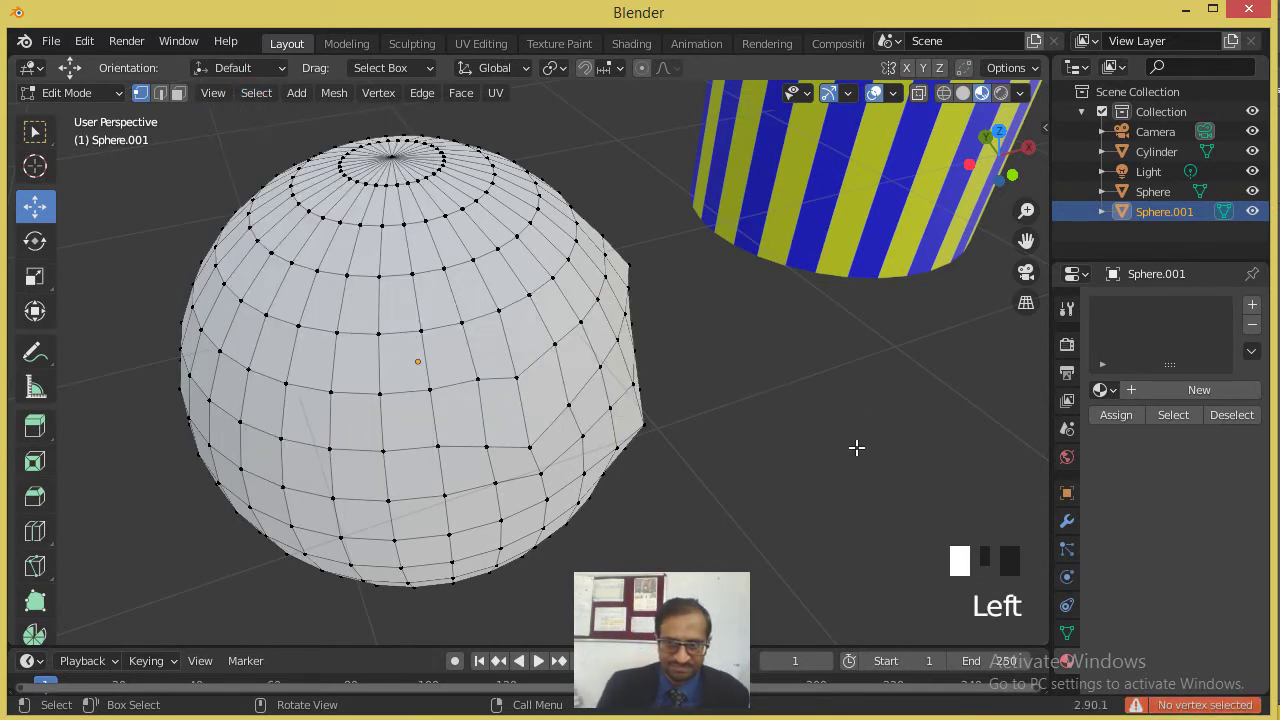
# Box-select a band of vertices across the sphere's middle and extend it with Select Similar by Amount of Adjacent Faces.
pyautogui.click(690, 315)
pyautogui.moveTo(692, 314); pyautogui.dragTo(135, 408)
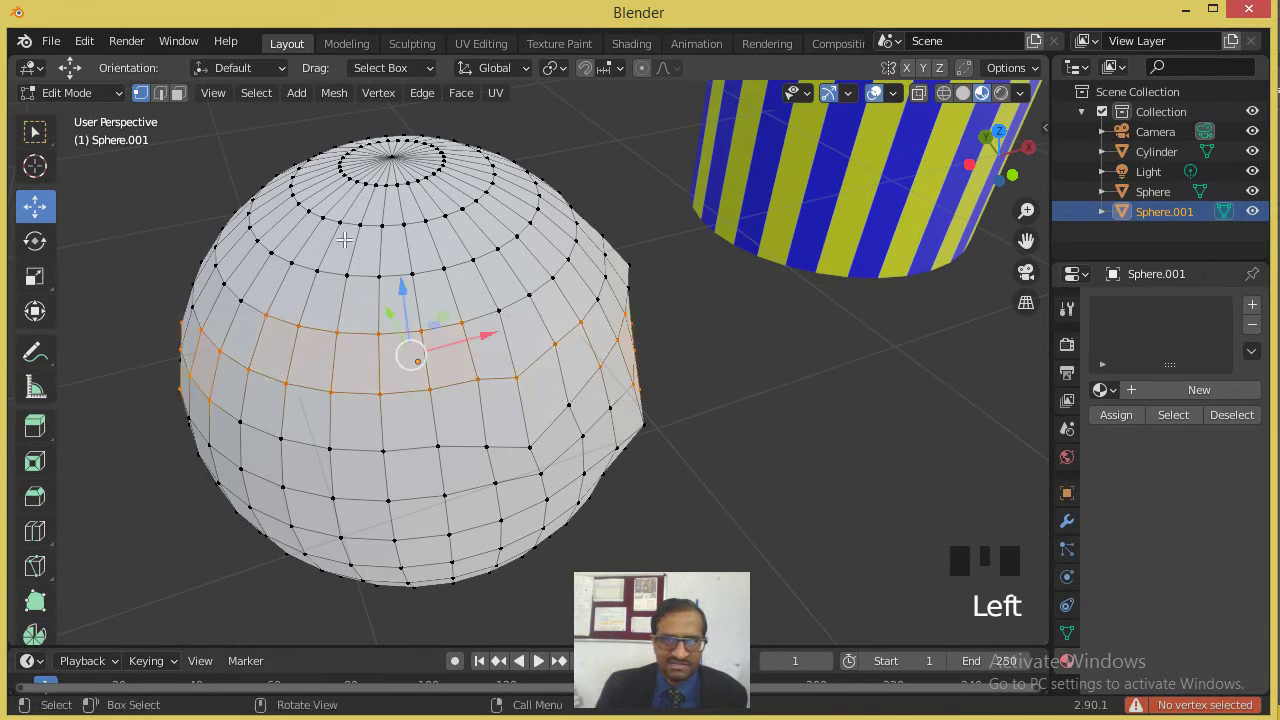
pyautogui.click(265, 92)
pyautogui.moveTo(340, 312)
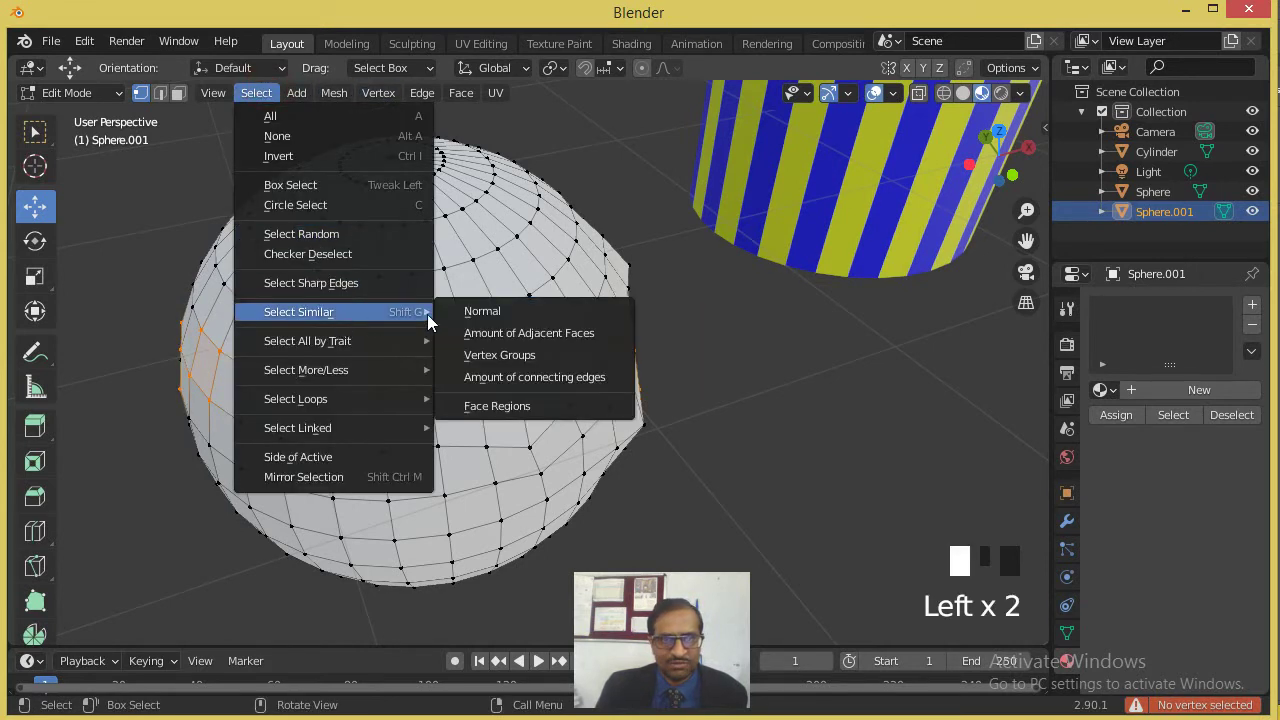
pyautogui.click(484, 333)
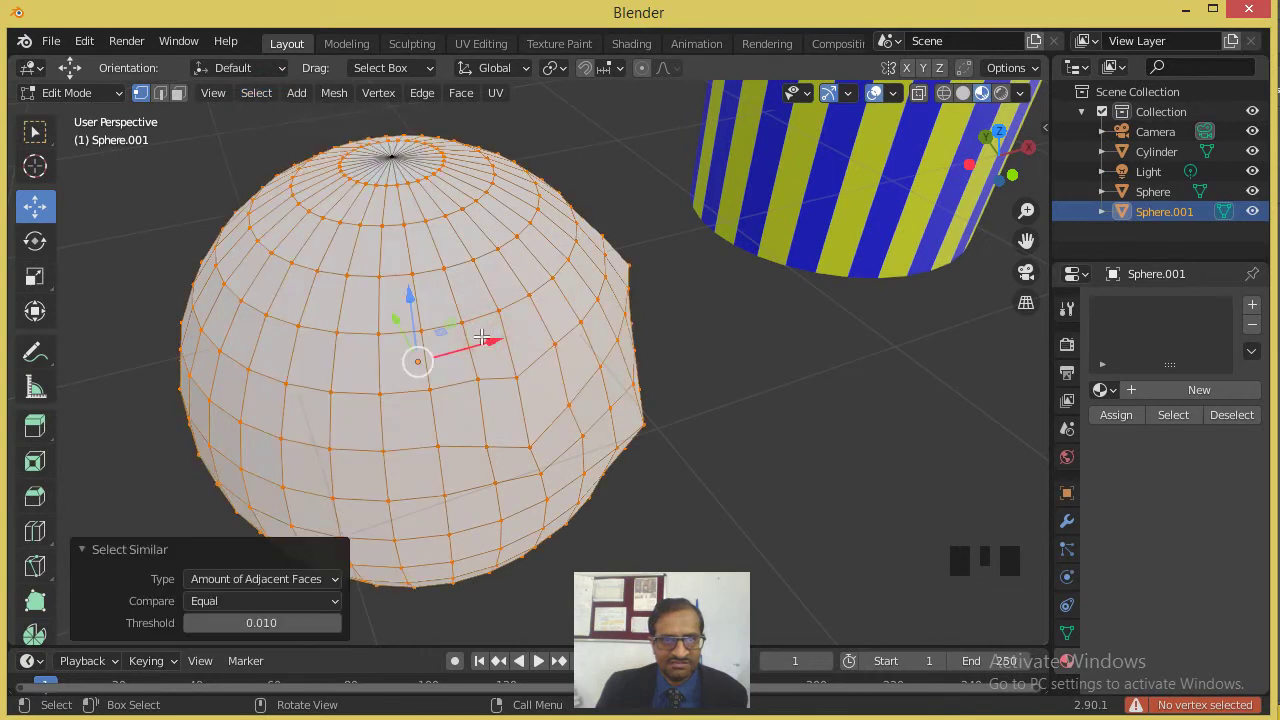
# Box-select a short row of vertices beside the deformed area and apply Select Similar by Vertex Groups.
pyautogui.moveTo(704, 337); pyautogui.dragTo(472, 390)
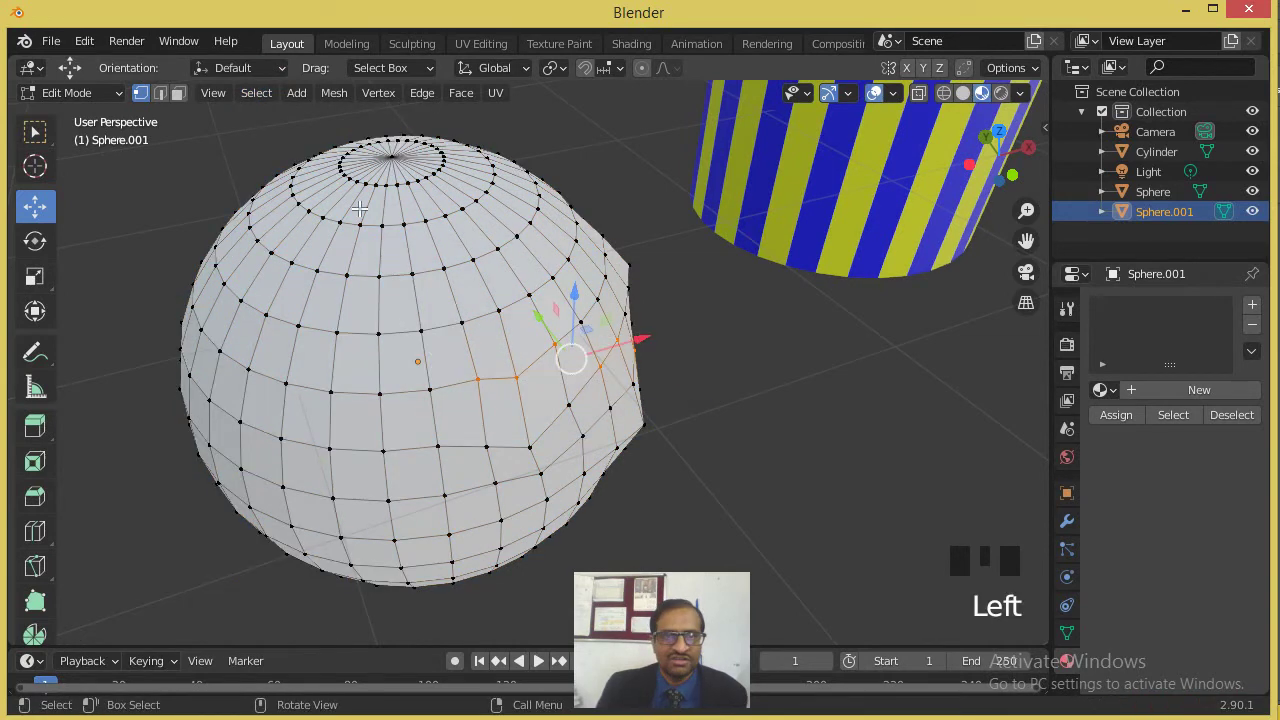
pyautogui.click(256, 92)
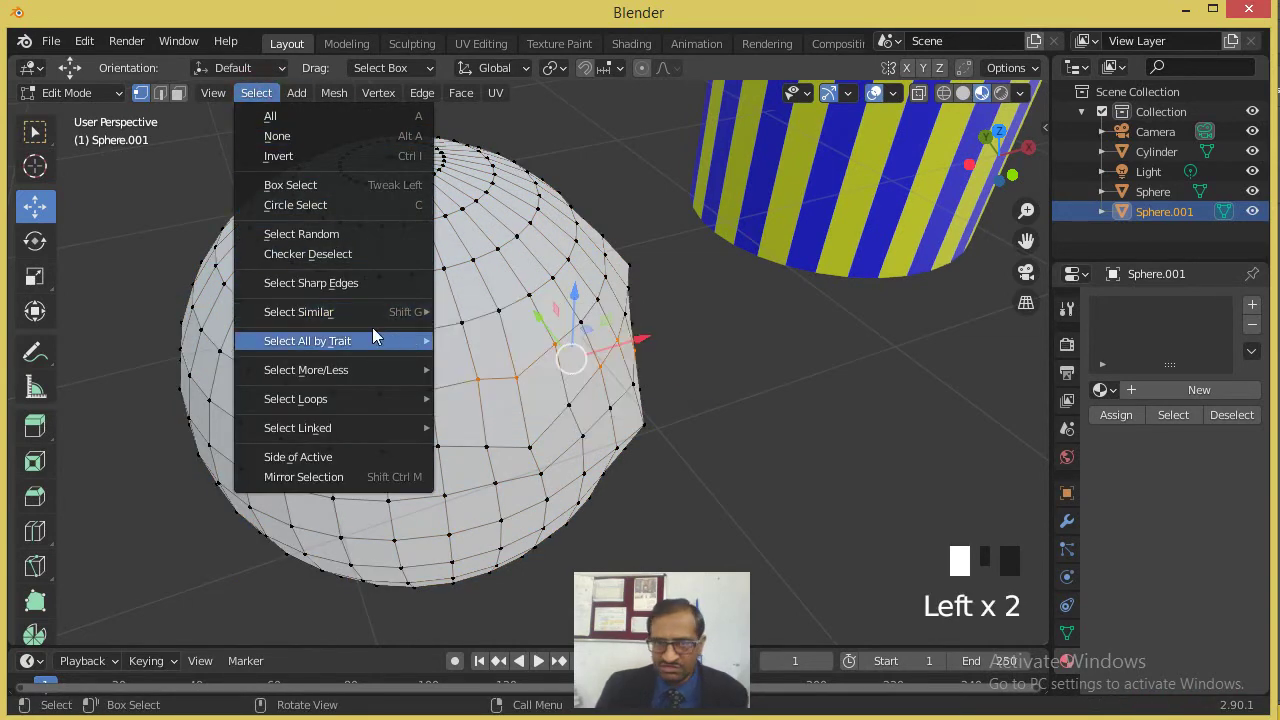
pyautogui.moveTo(371, 312)
pyautogui.click(486, 355)
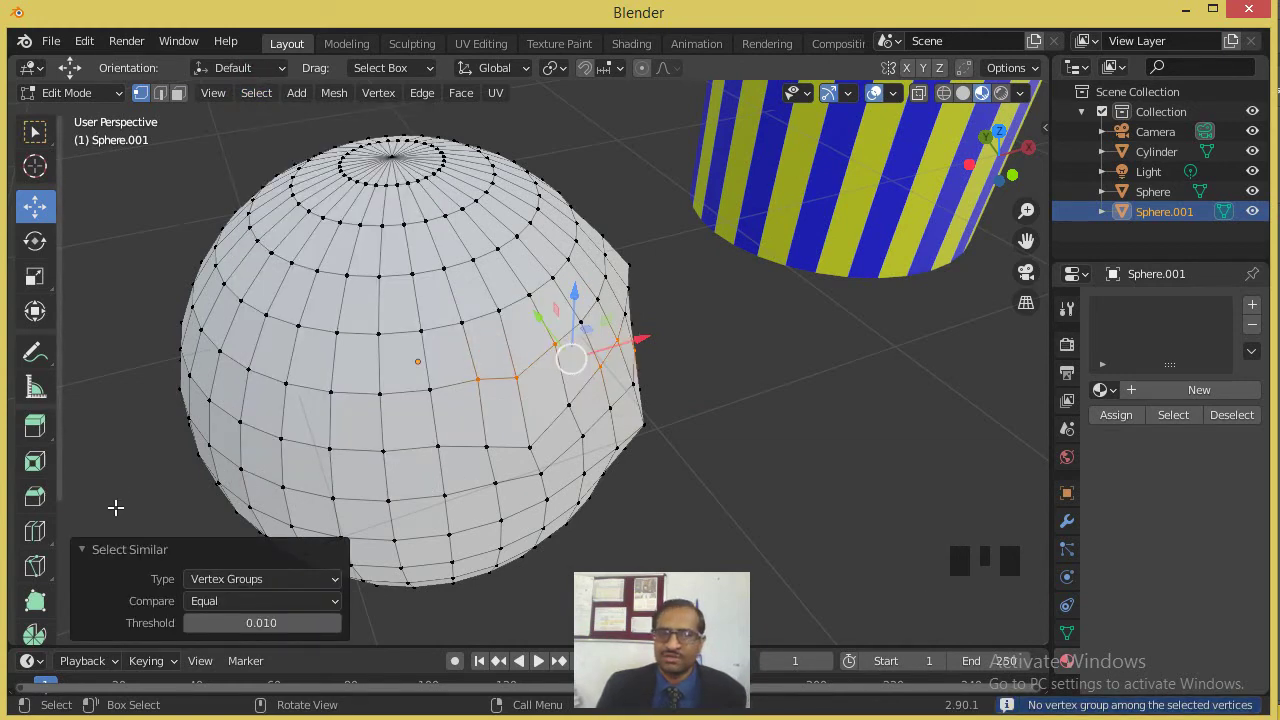
pyautogui.click(113, 550)
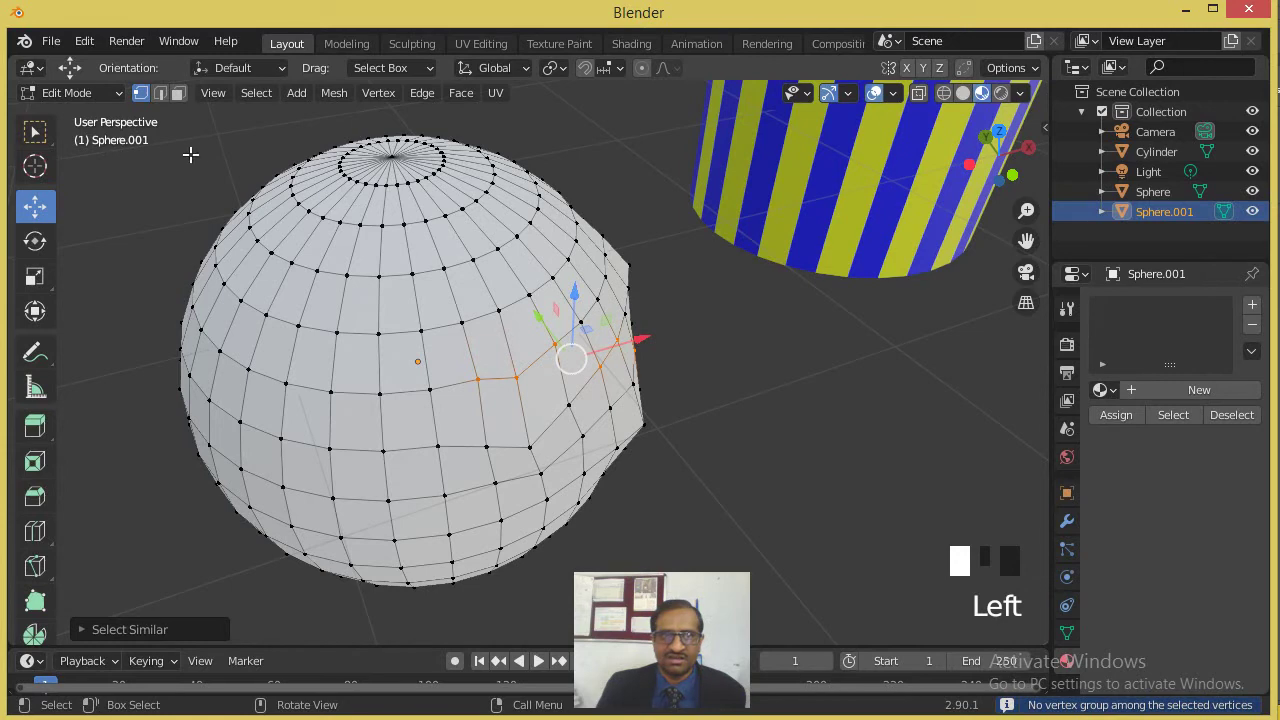
# Select a single vertex on the front of the sphere and grow the selection with Select More.
pyautogui.click(258, 112)
pyautogui.click(256, 92)
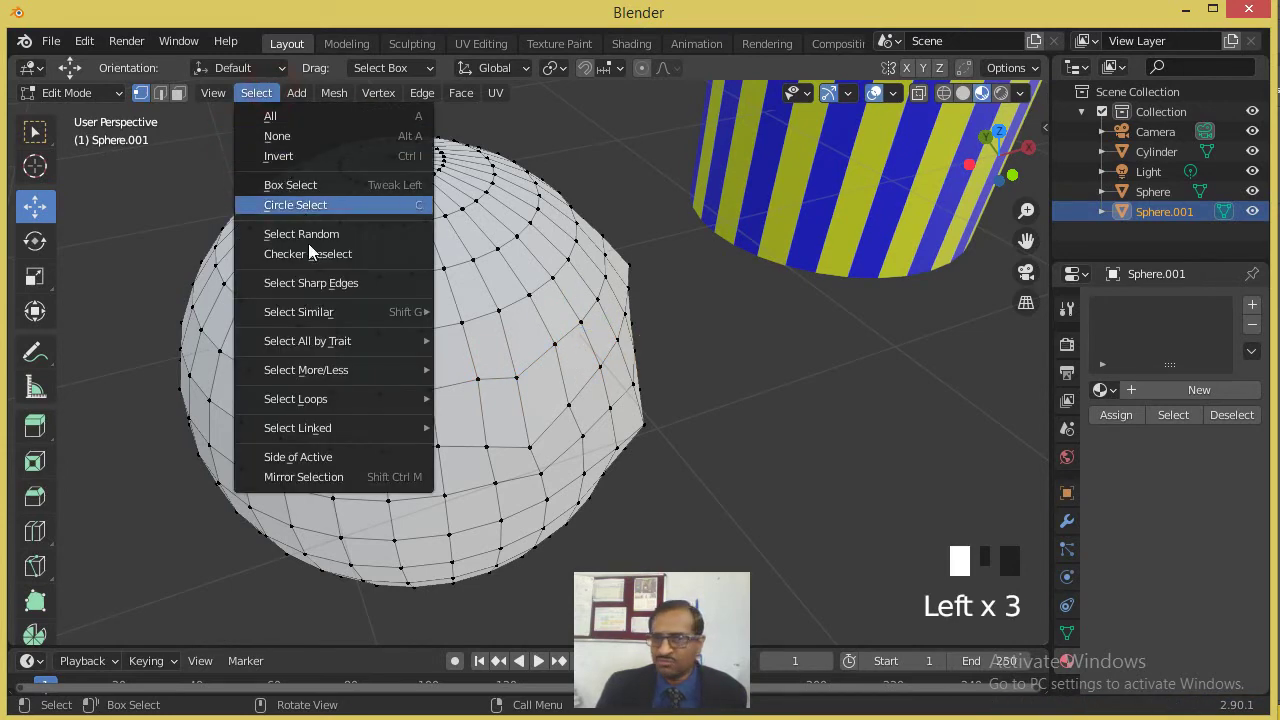
pyautogui.moveTo(347, 374)
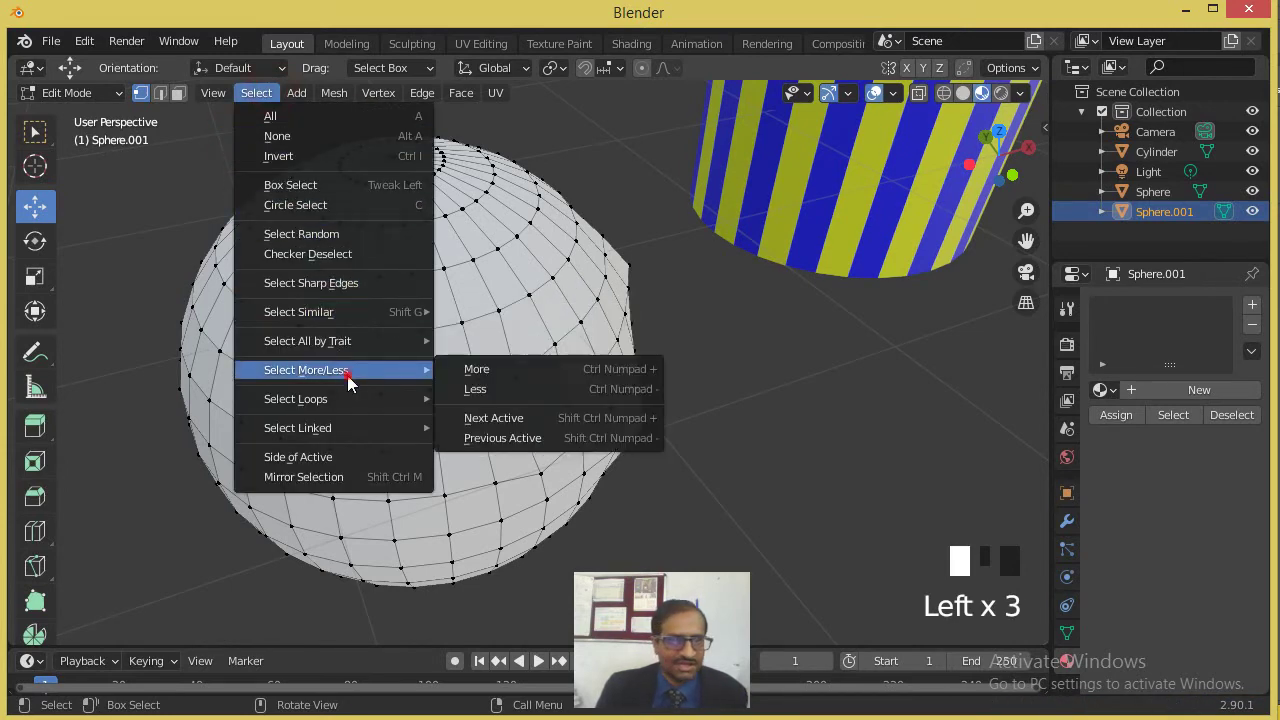
pyautogui.click(500, 296)
pyautogui.click(471, 321)
pyautogui.click(461, 322)
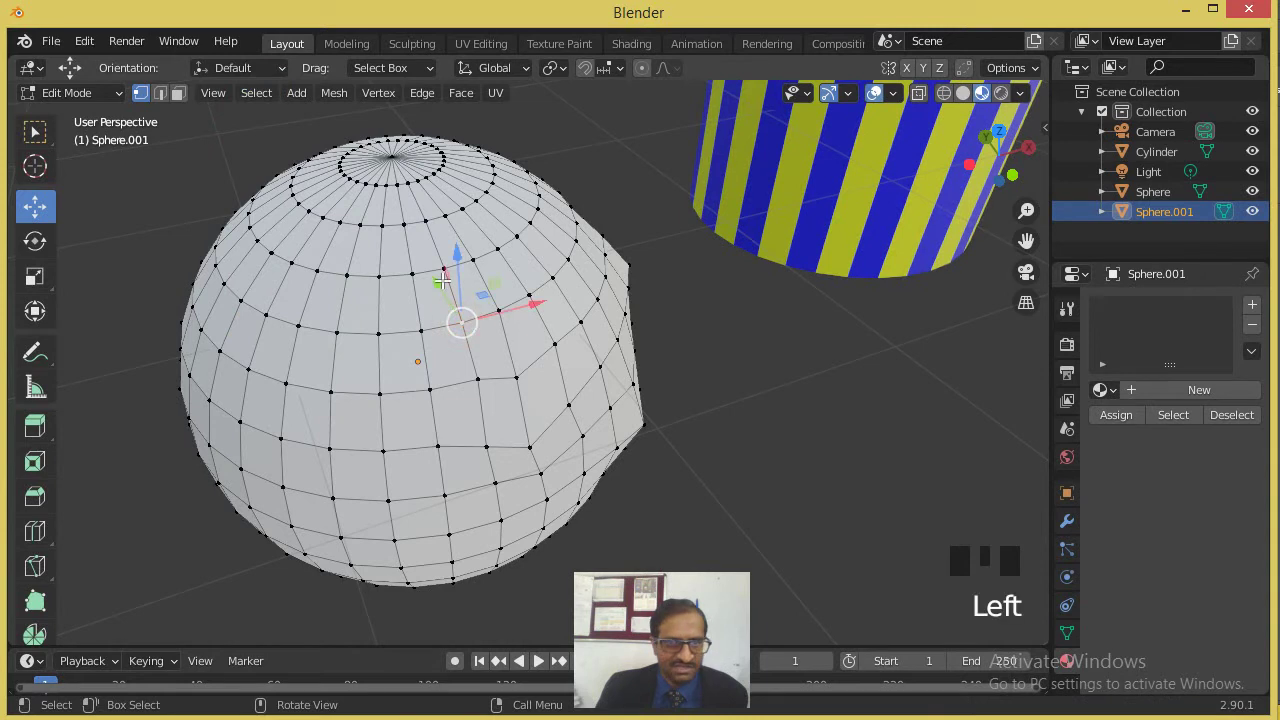
pyautogui.click(255, 92)
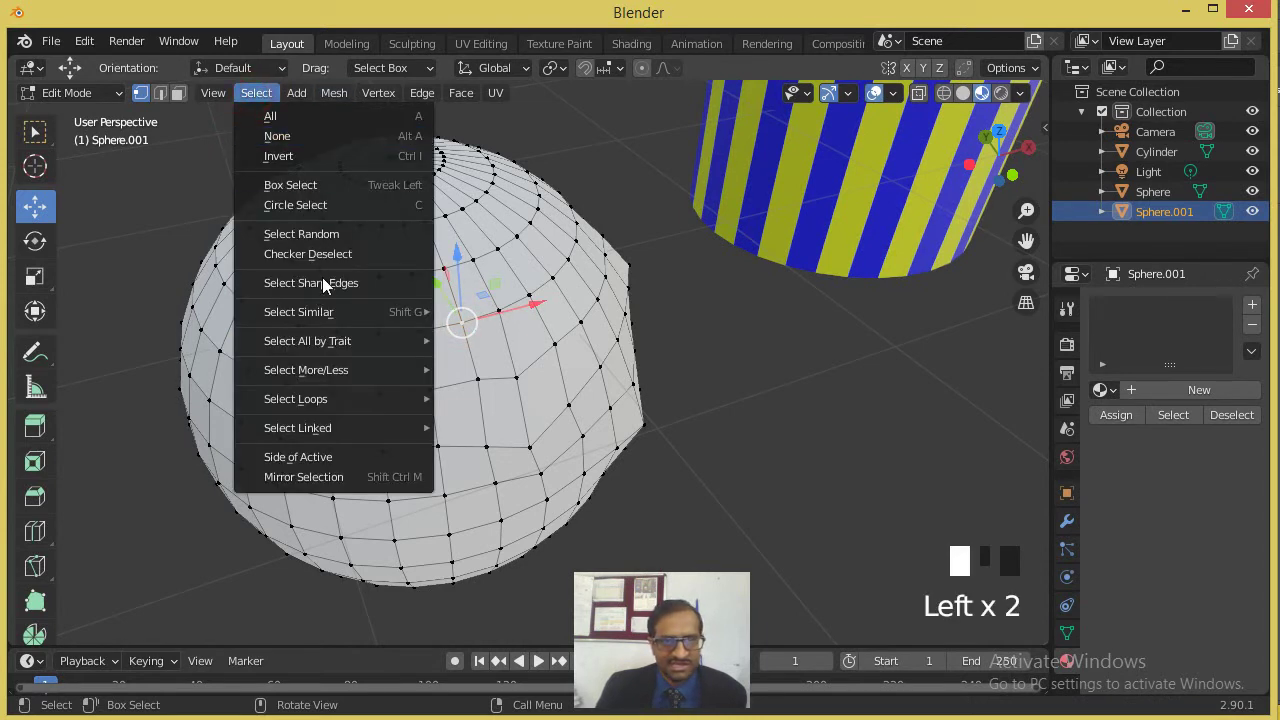
pyautogui.moveTo(361, 366)
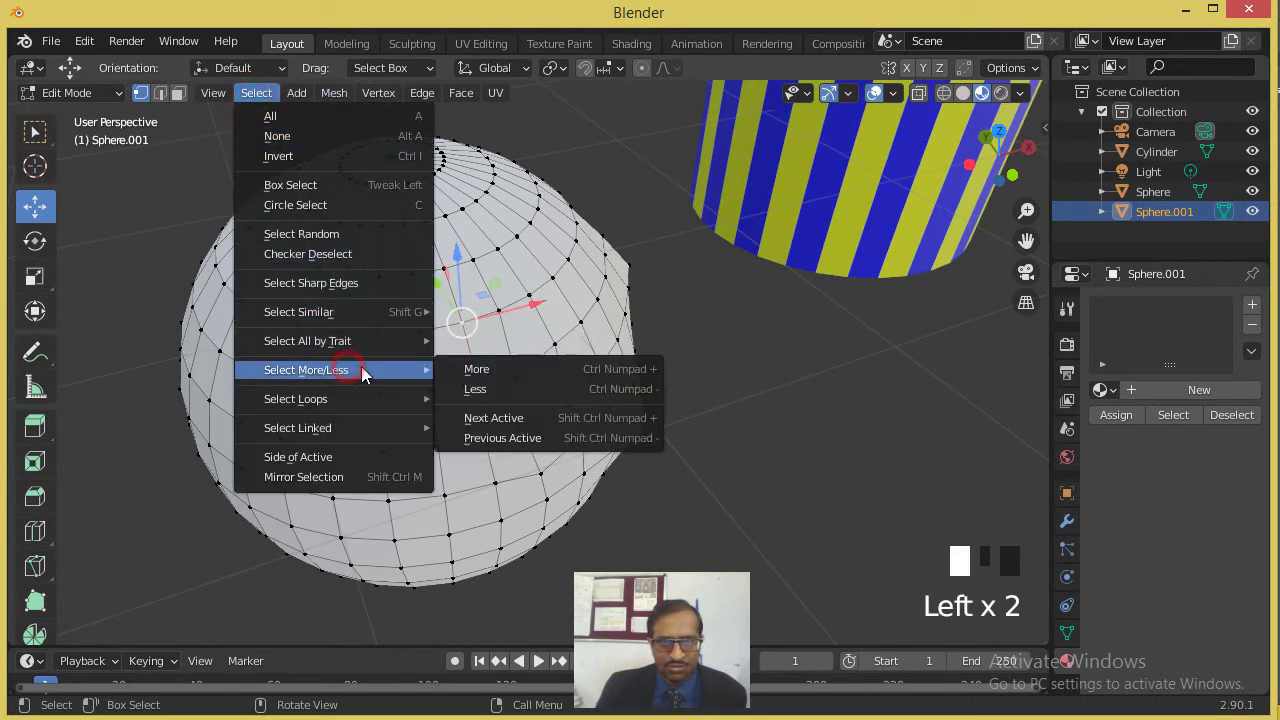
pyautogui.click(650, 375)
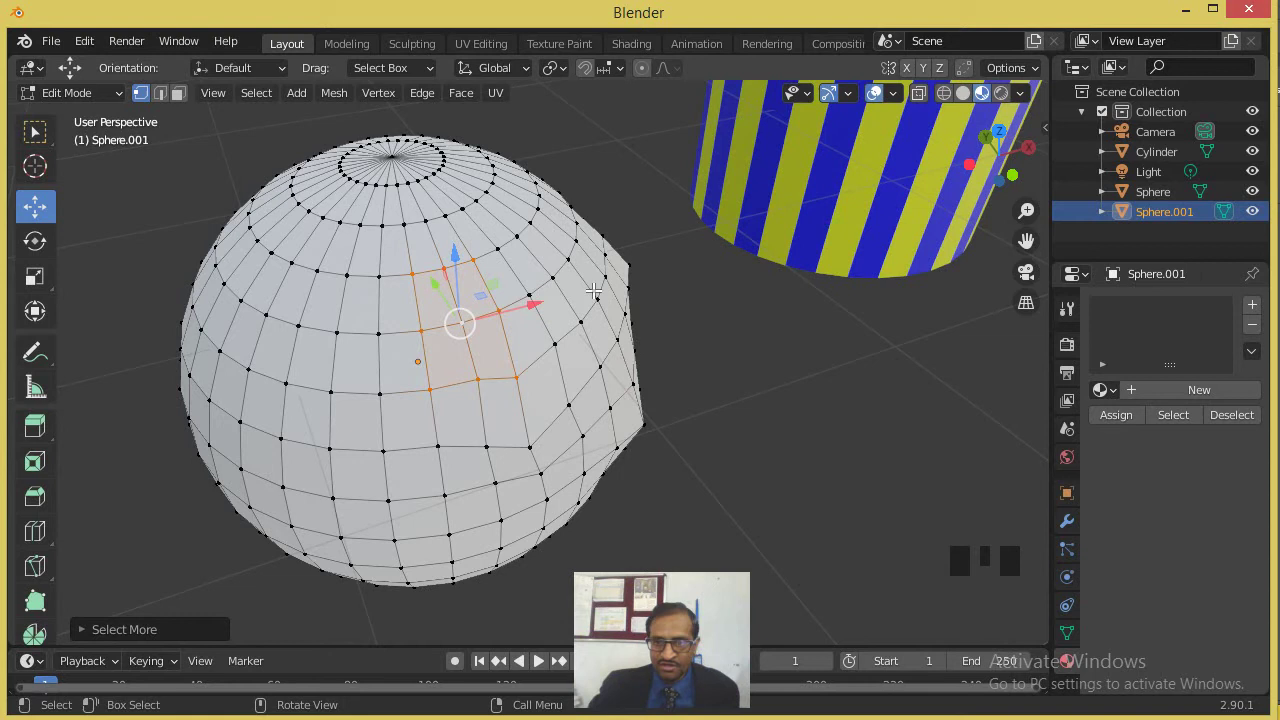
# Grow the vertex selection by one more ring, and shrink it twice with Select Less.
pyautogui.press('ctrl+KP_Add')
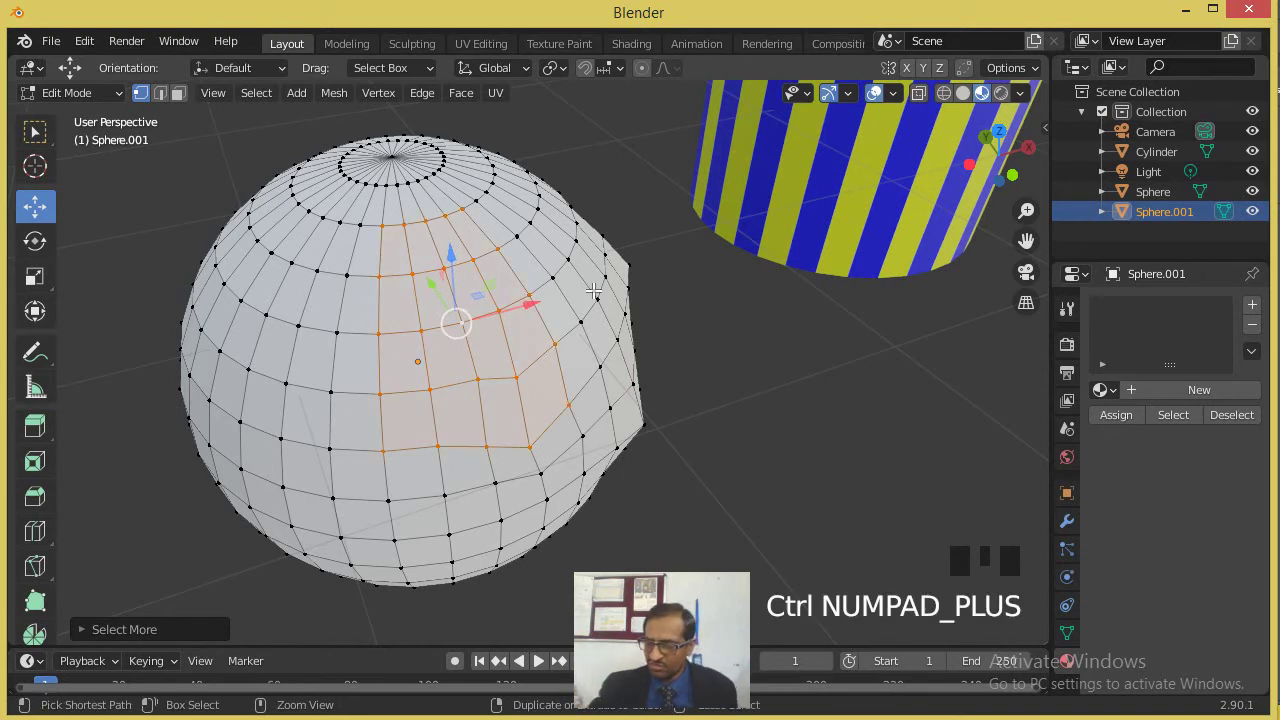
pyautogui.press('ctrl+KP_Subtract')
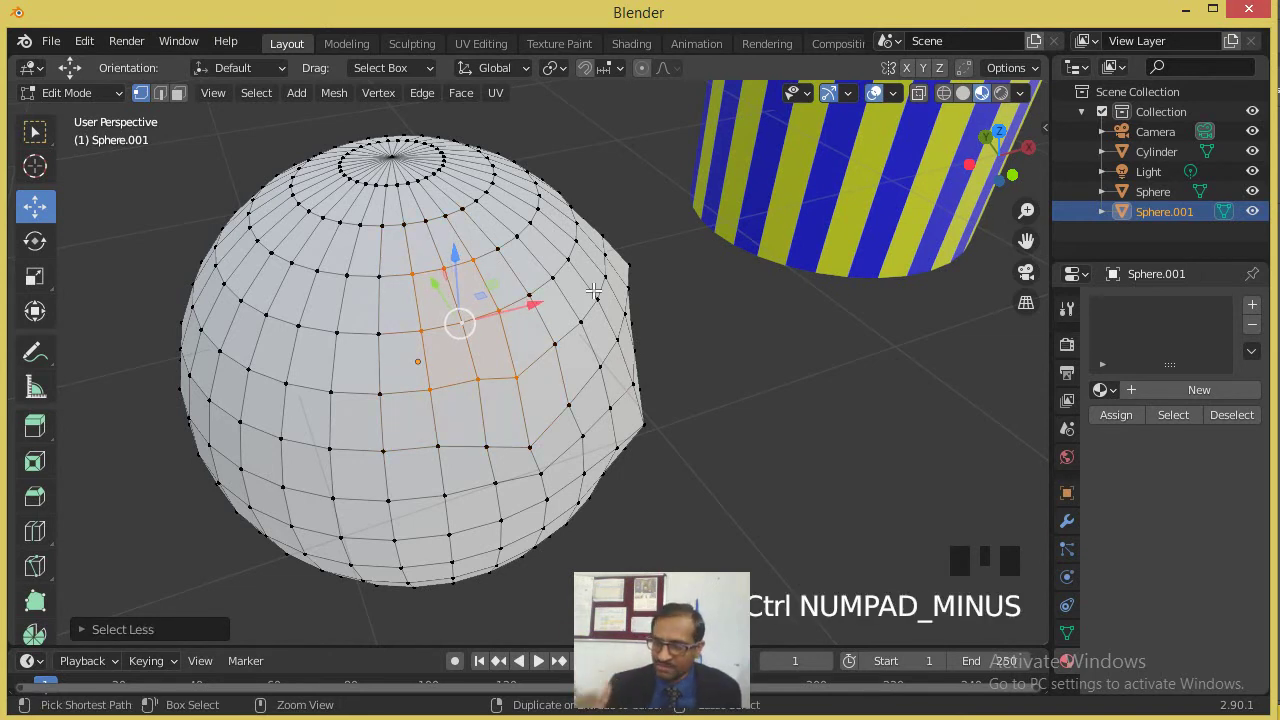
pyautogui.press('ctrl+KP_Subtract')
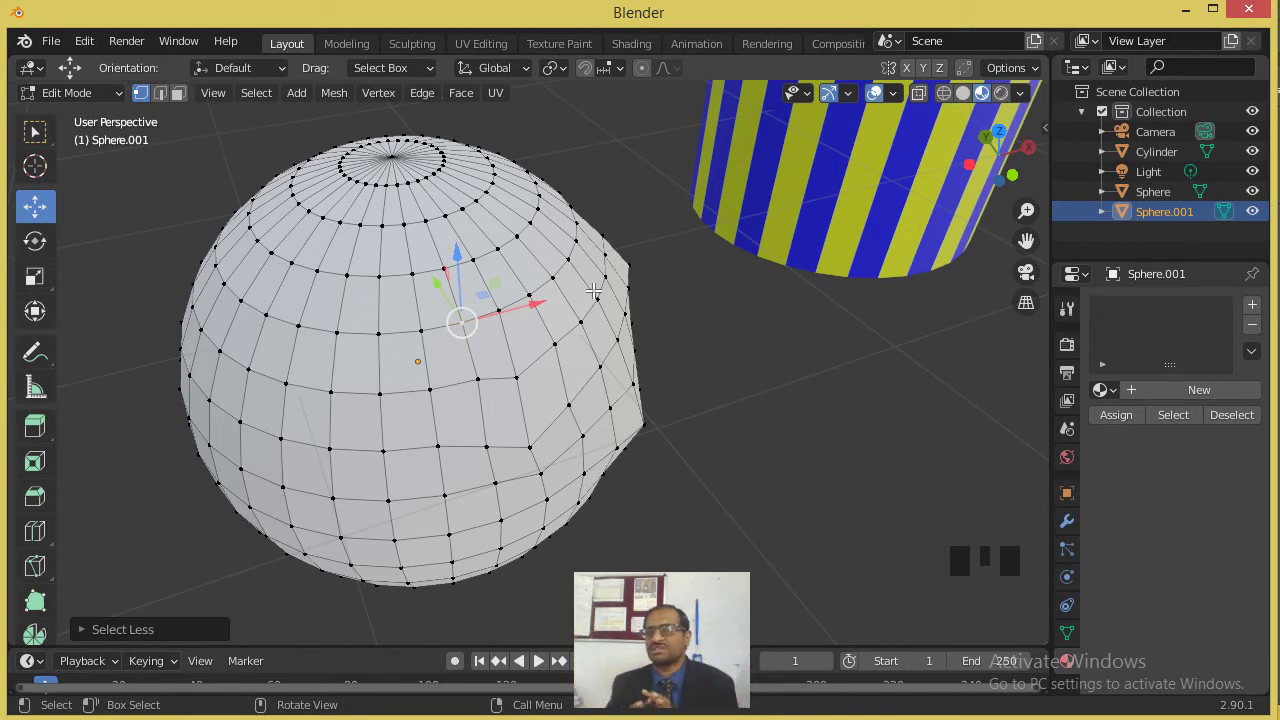
# Box-select a band of vertices across the sphere's middle and try to select the Next Active element.
pyautogui.click(256, 92)
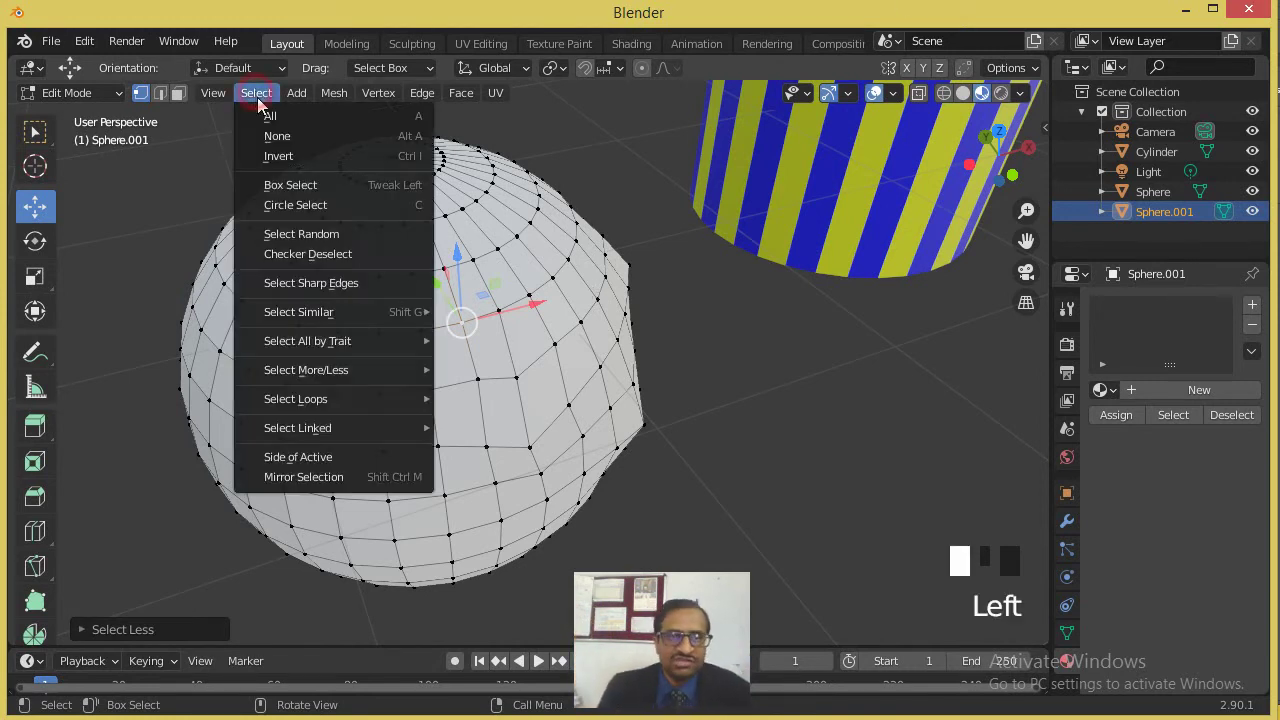
pyautogui.moveTo(349, 372)
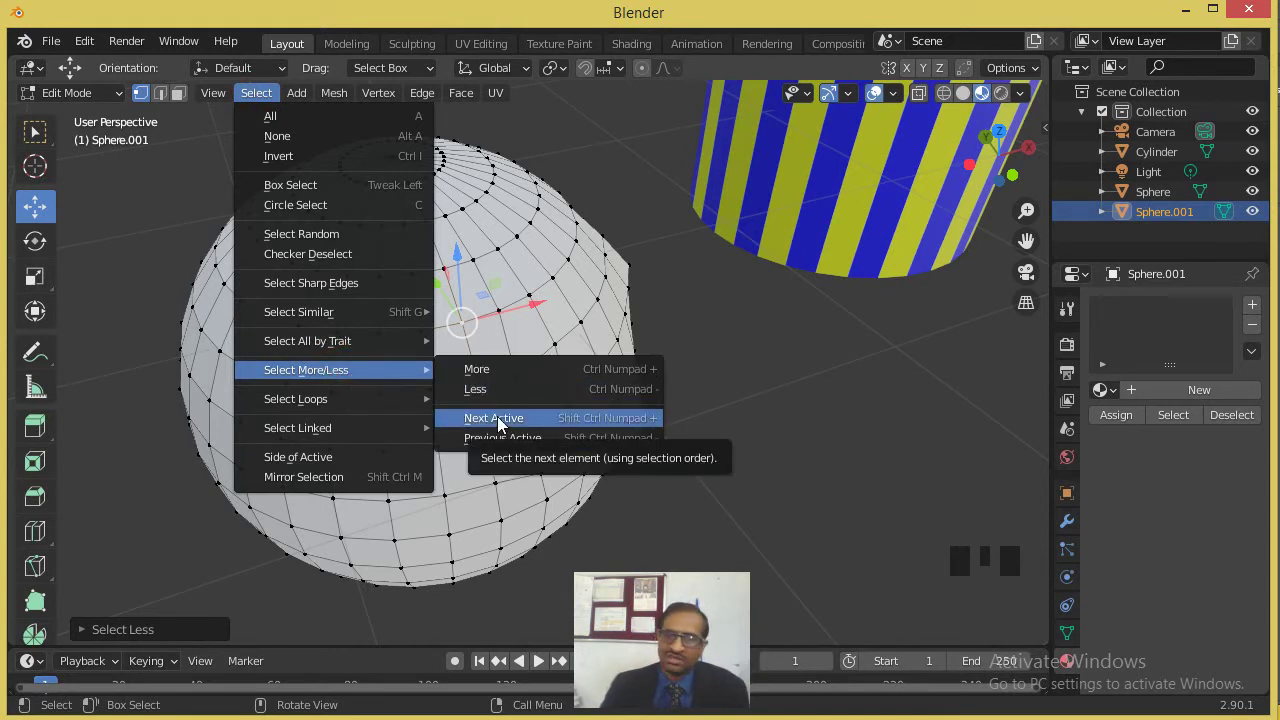
pyautogui.click(780, 366)
pyautogui.click(674, 311)
pyautogui.moveTo(702, 302); pyautogui.dragTo(266, 457)
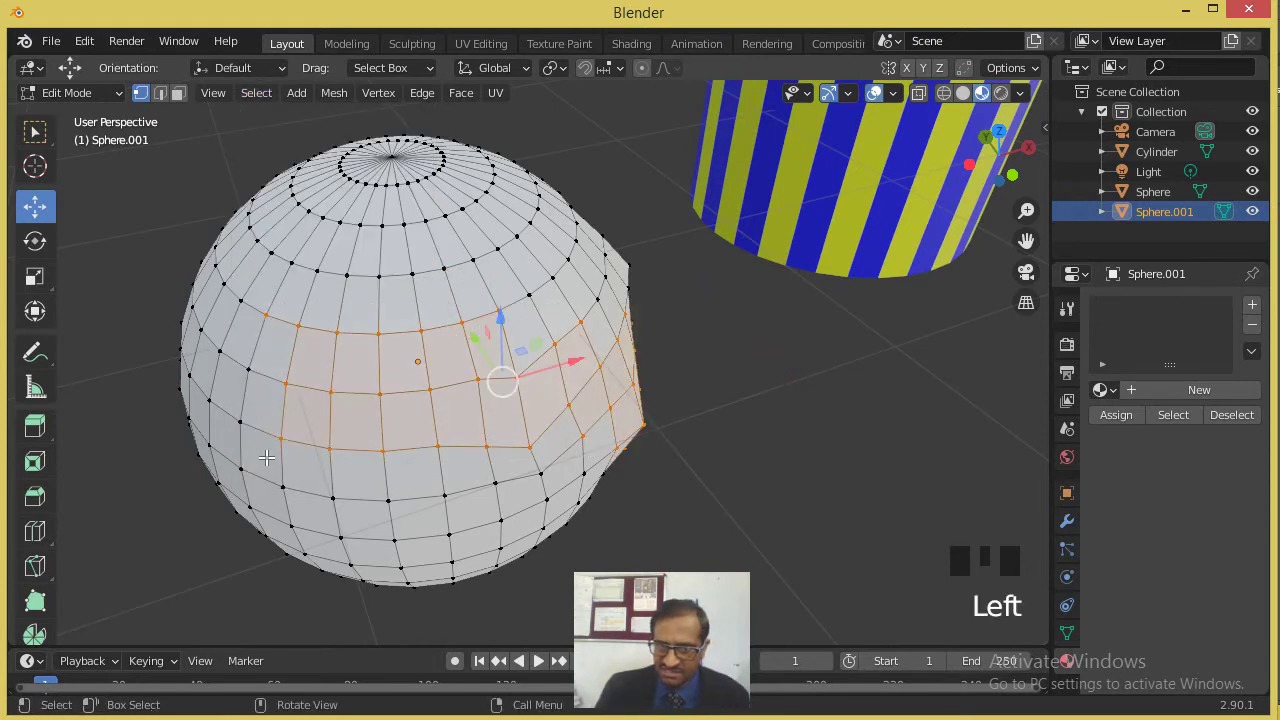
pyautogui.click(256, 92)
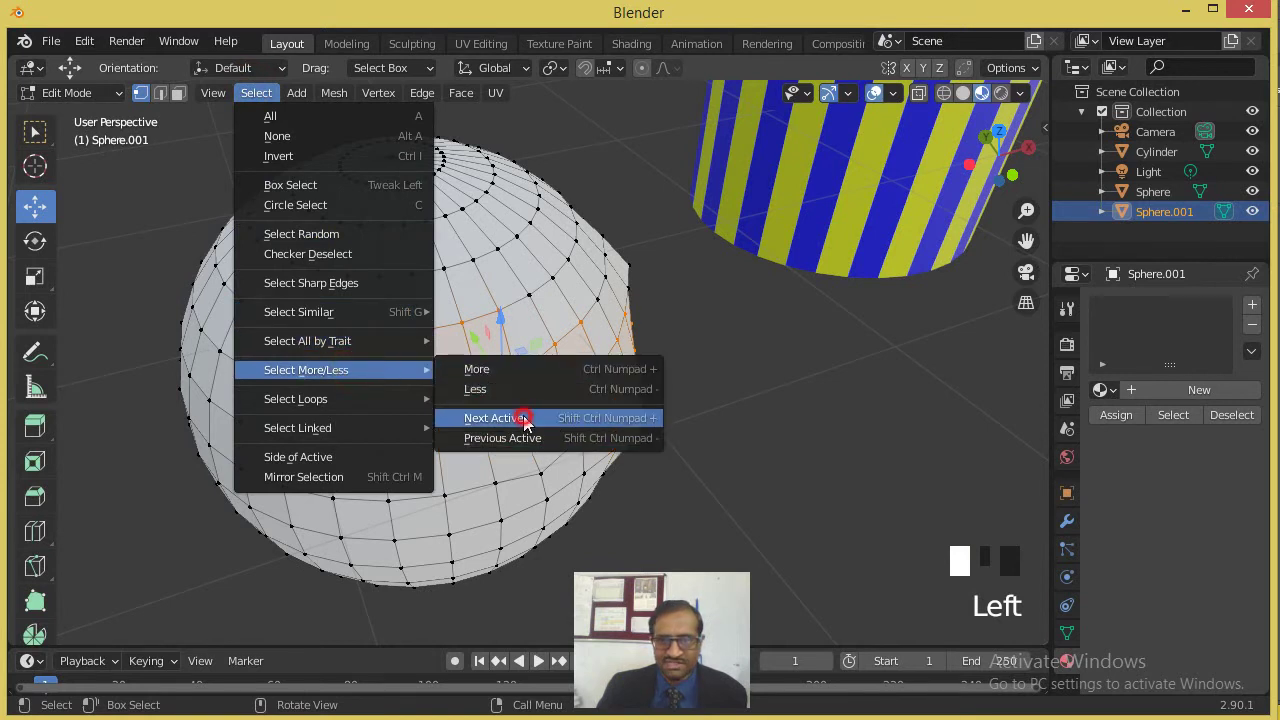
pyautogui.click(523, 417)
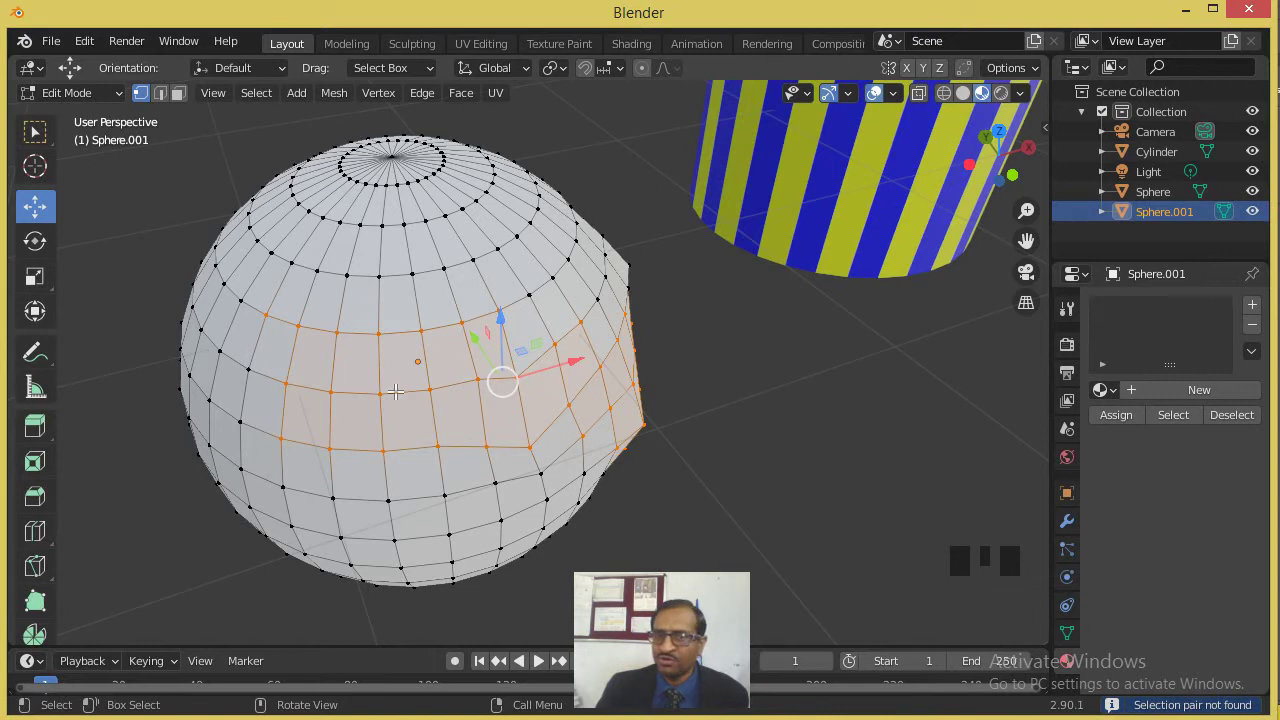
# Clear the band selection and switch the sphere to edge select mode.
pyautogui.click(272, 129)
pyautogui.click(256, 92)
pyautogui.moveTo(349, 405)
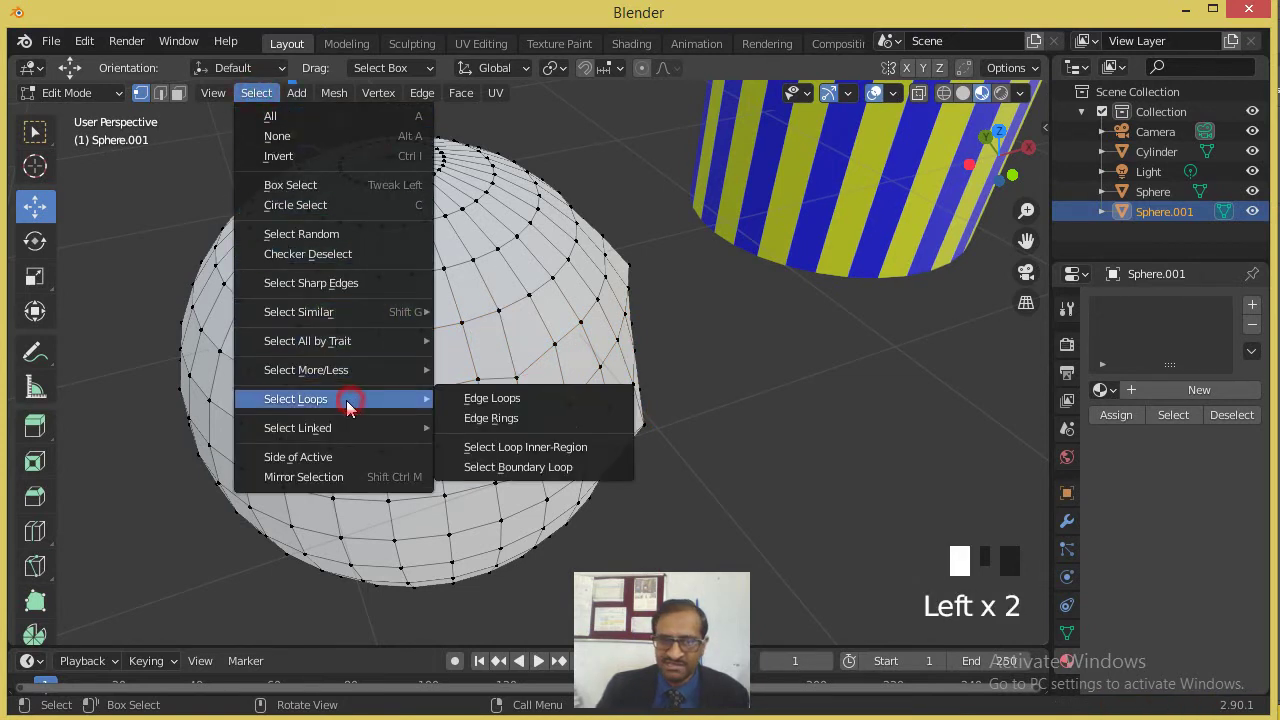
pyautogui.moveTo(343, 370)
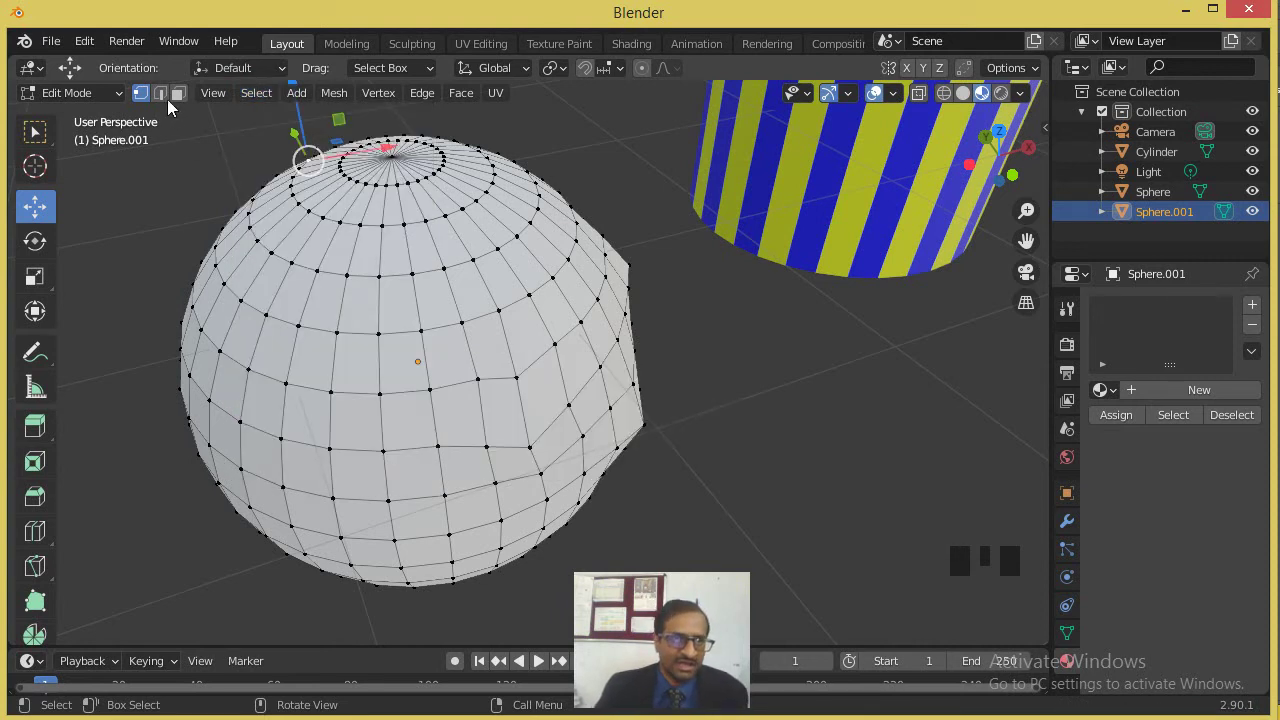
pyautogui.click(160, 93)
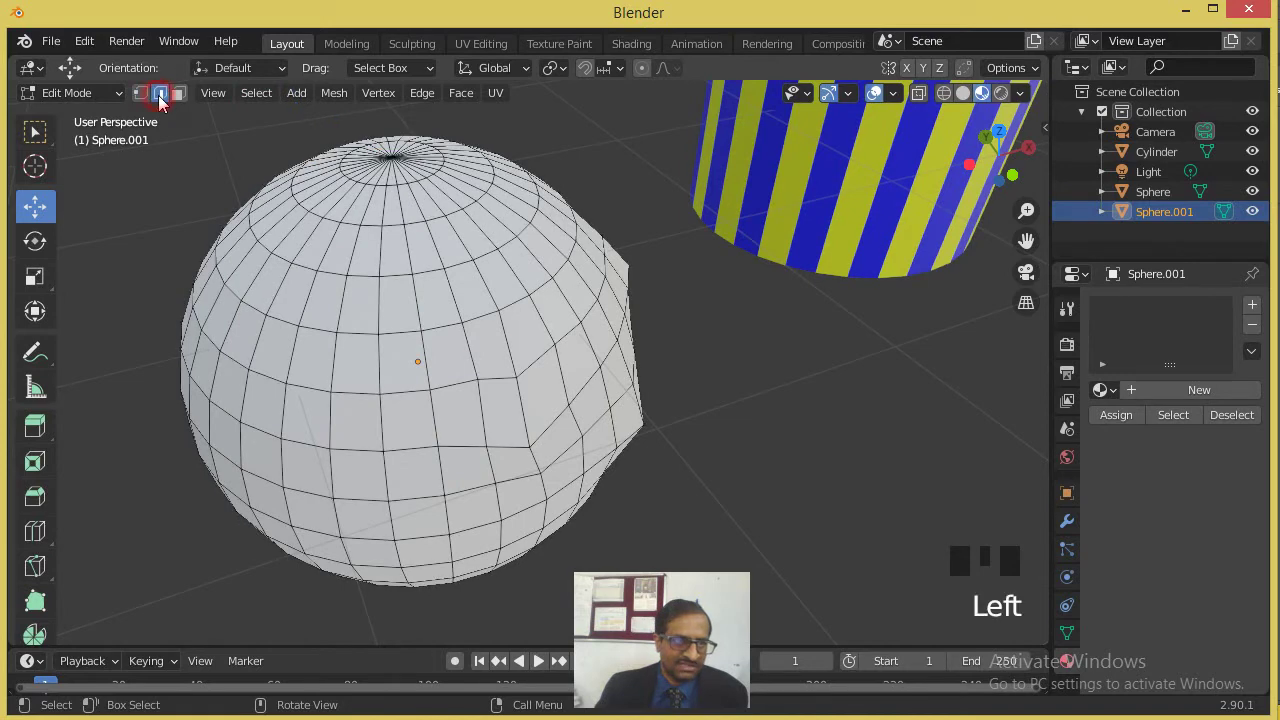
# Select a vertical edge on the sphere's front and extend it to the full loop with Select Loops > Edge Loops.
pyautogui.click(467, 347)
pyautogui.scroll(3, 467, 347)
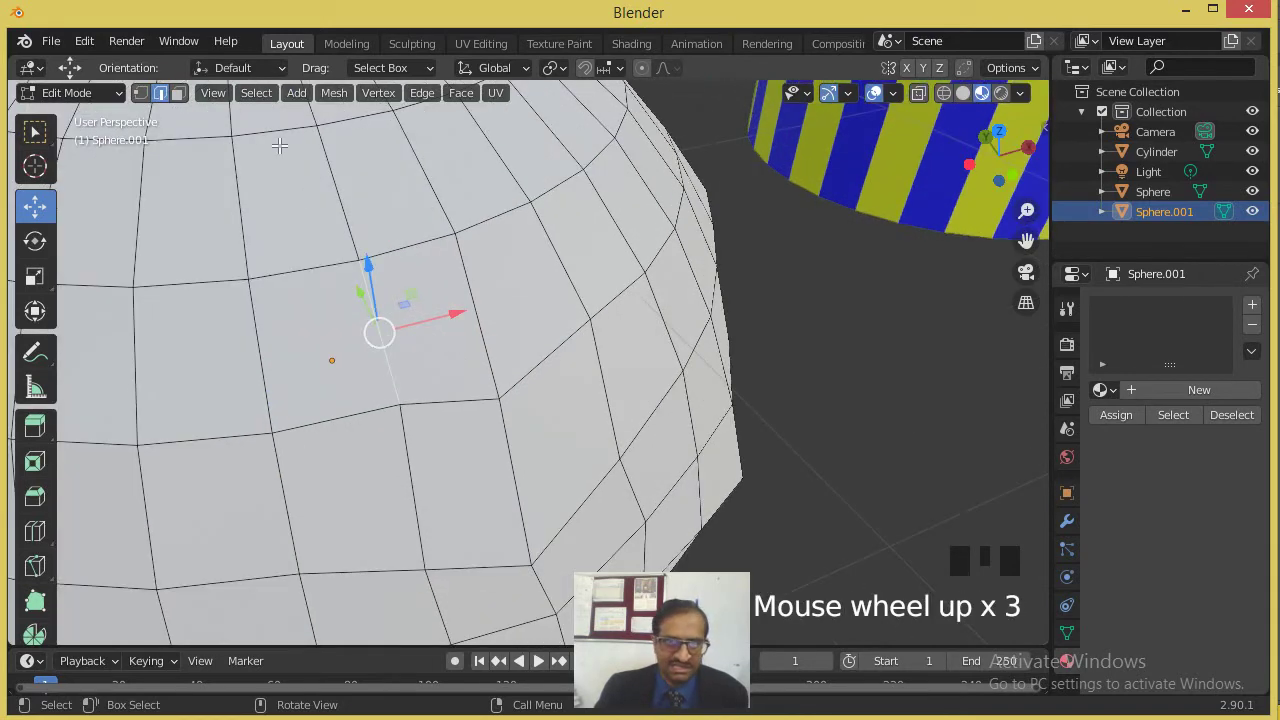
pyautogui.click(244, 90)
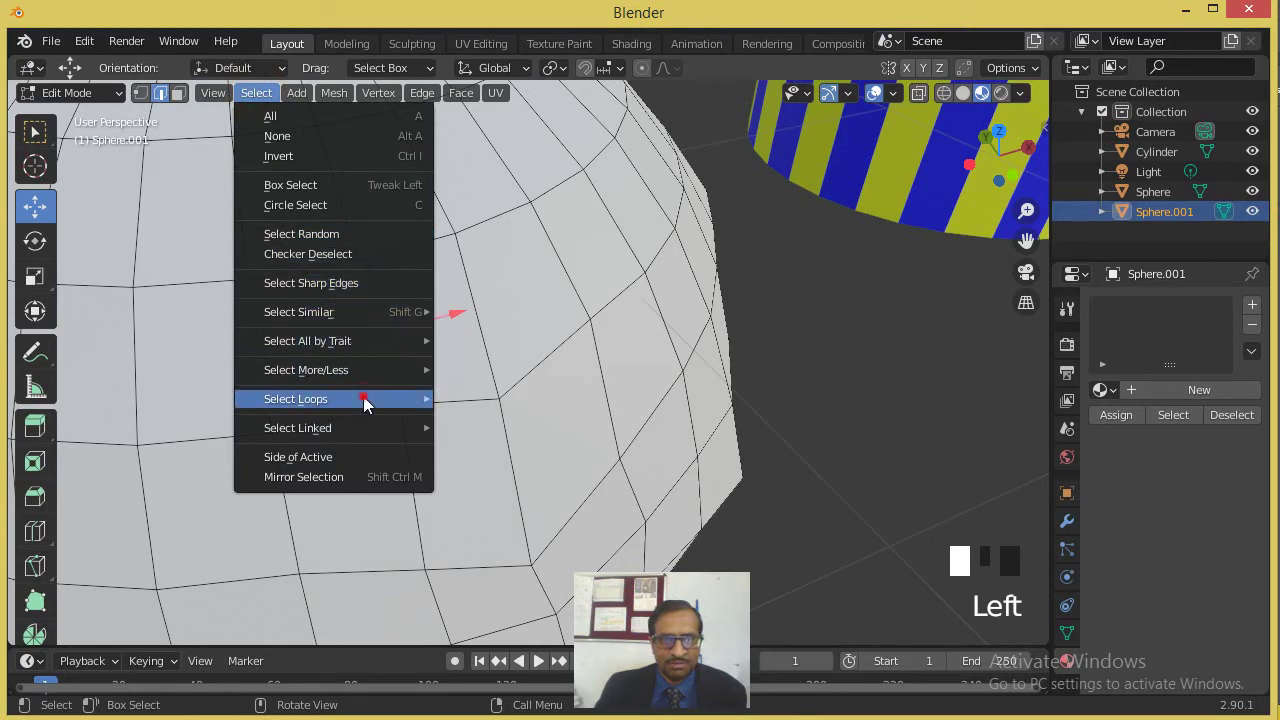
pyautogui.moveTo(363, 398)
pyautogui.click(469, 404)
pyautogui.scroll(-3, 435, 366)
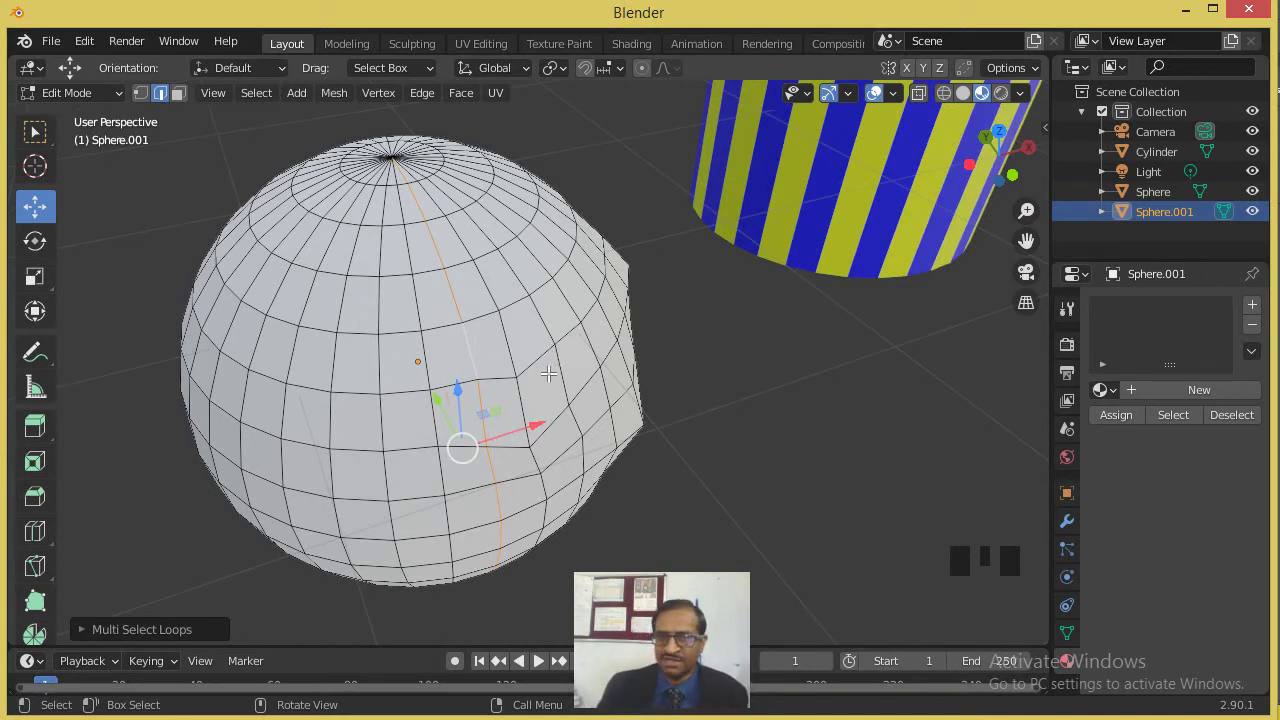
# Select the horizontal edge loop just above the sphere's middle and scale it outward into a protruding rim.
pyautogui.click(437, 329)
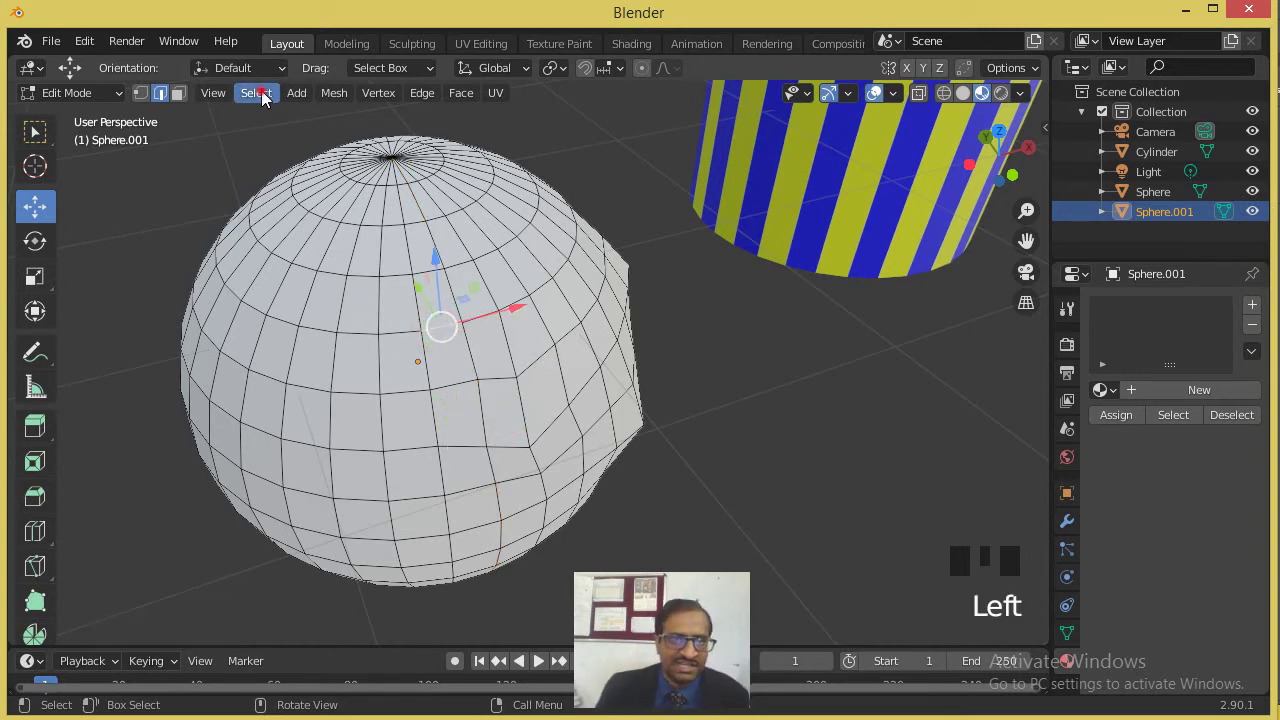
pyautogui.click(257, 93)
pyautogui.moveTo(362, 398)
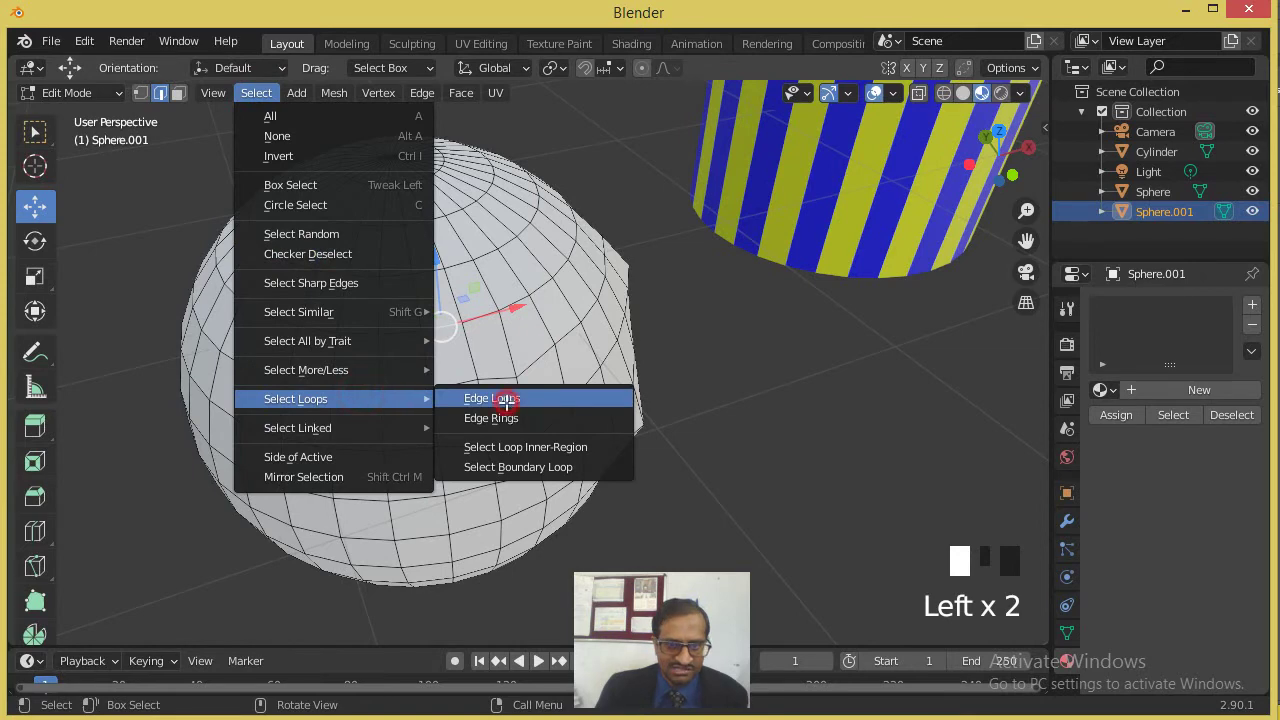
pyautogui.click(507, 399)
pyautogui.press('s')
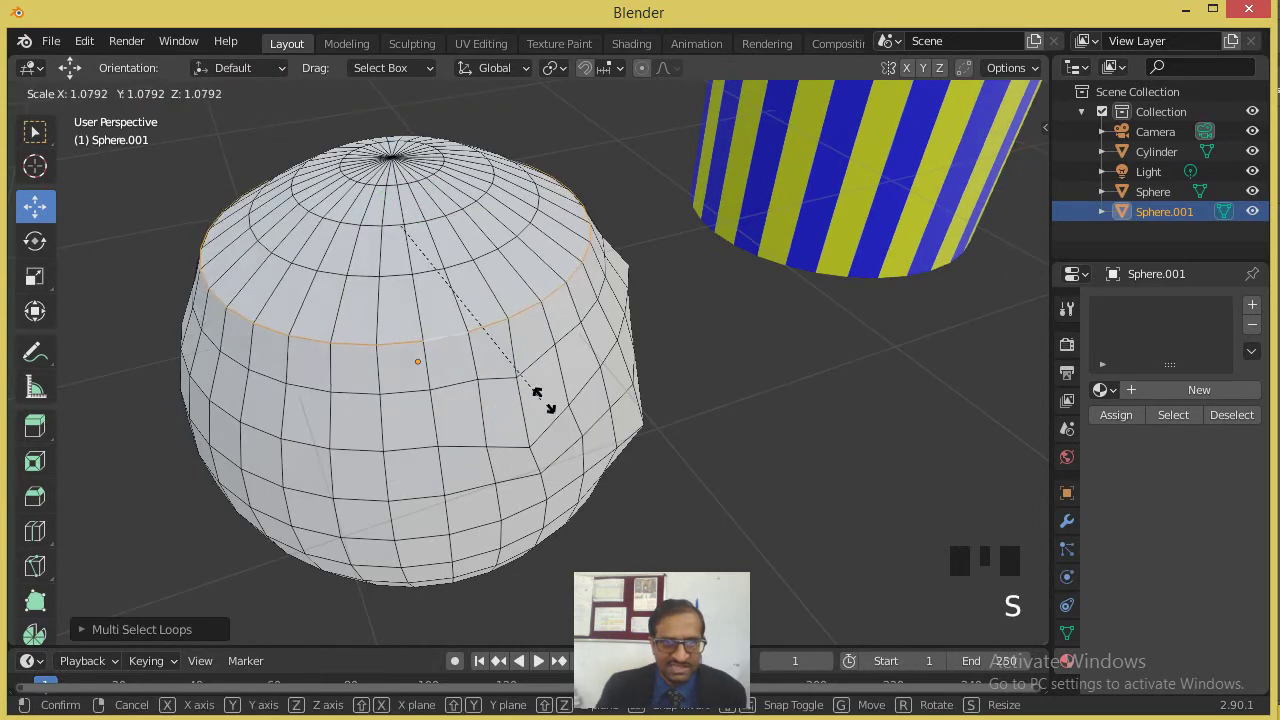
pyautogui.click(578, 398)
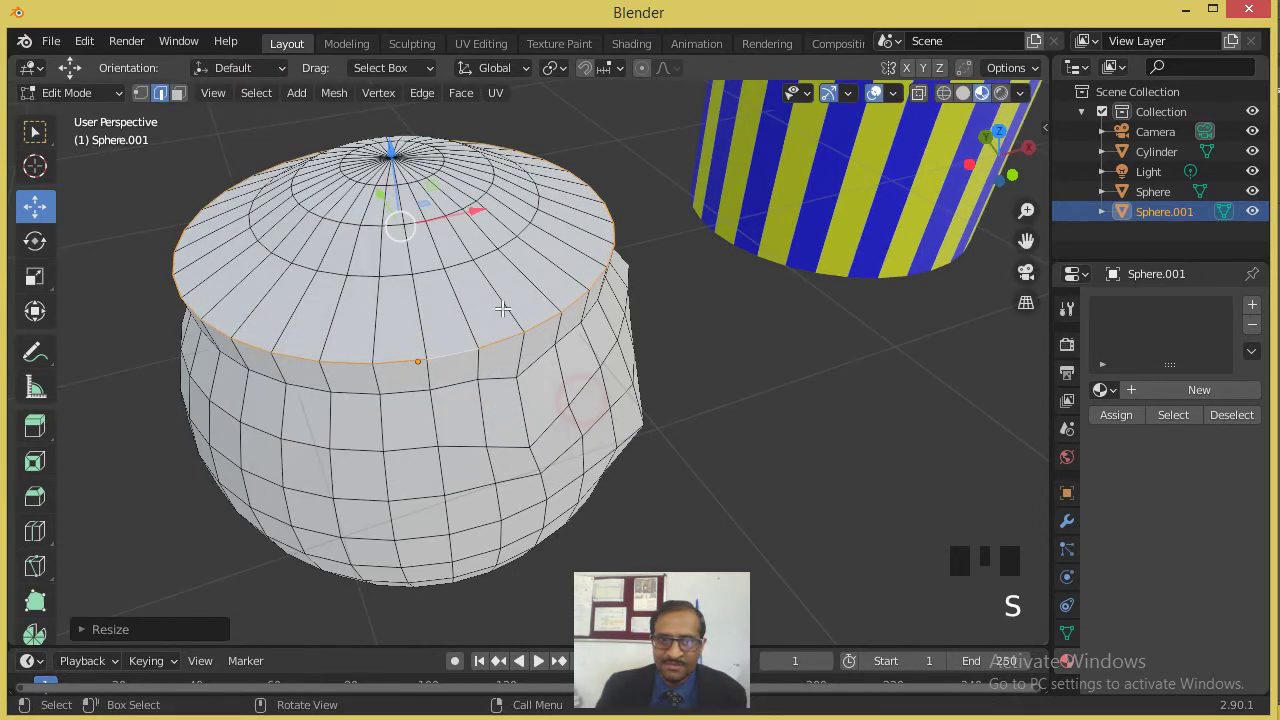
# Select the horizontal edge loop above the rim and scale it inward to form a small raised step.
pyautogui.click(430, 268)
pyautogui.click(268, 92)
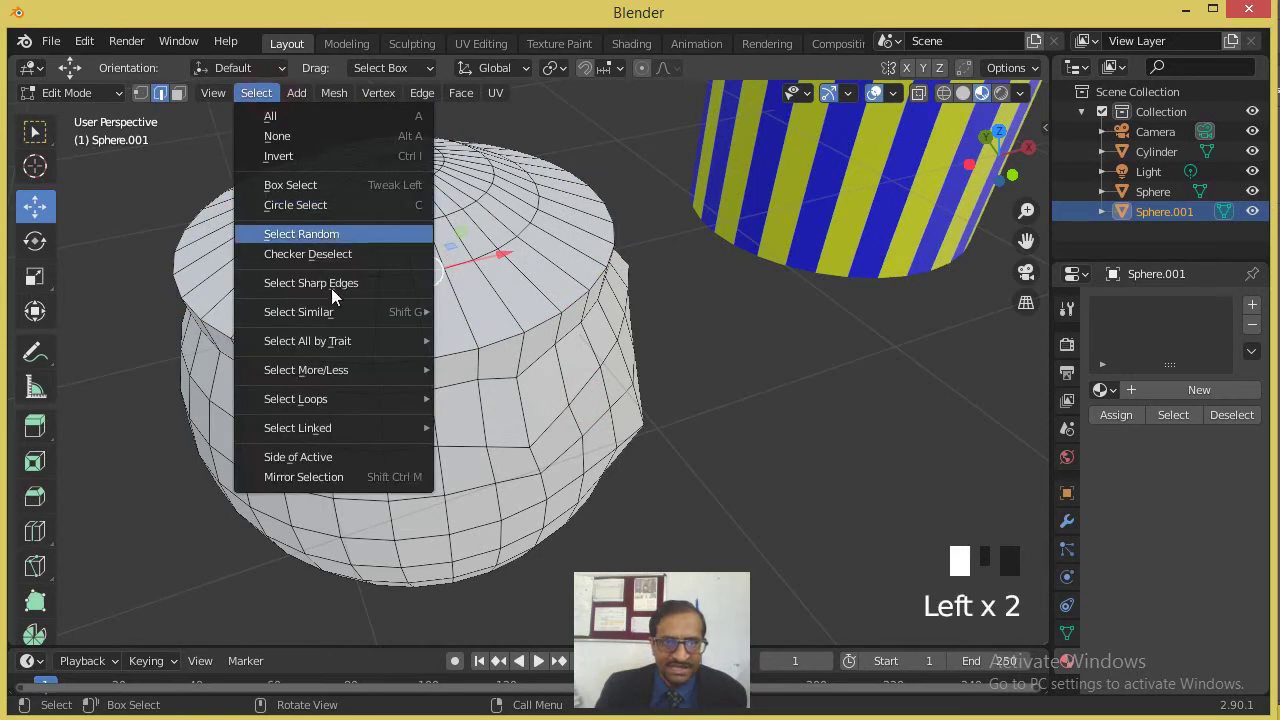
pyautogui.moveTo(346, 397)
pyautogui.click(490, 403)
pyautogui.press('s')
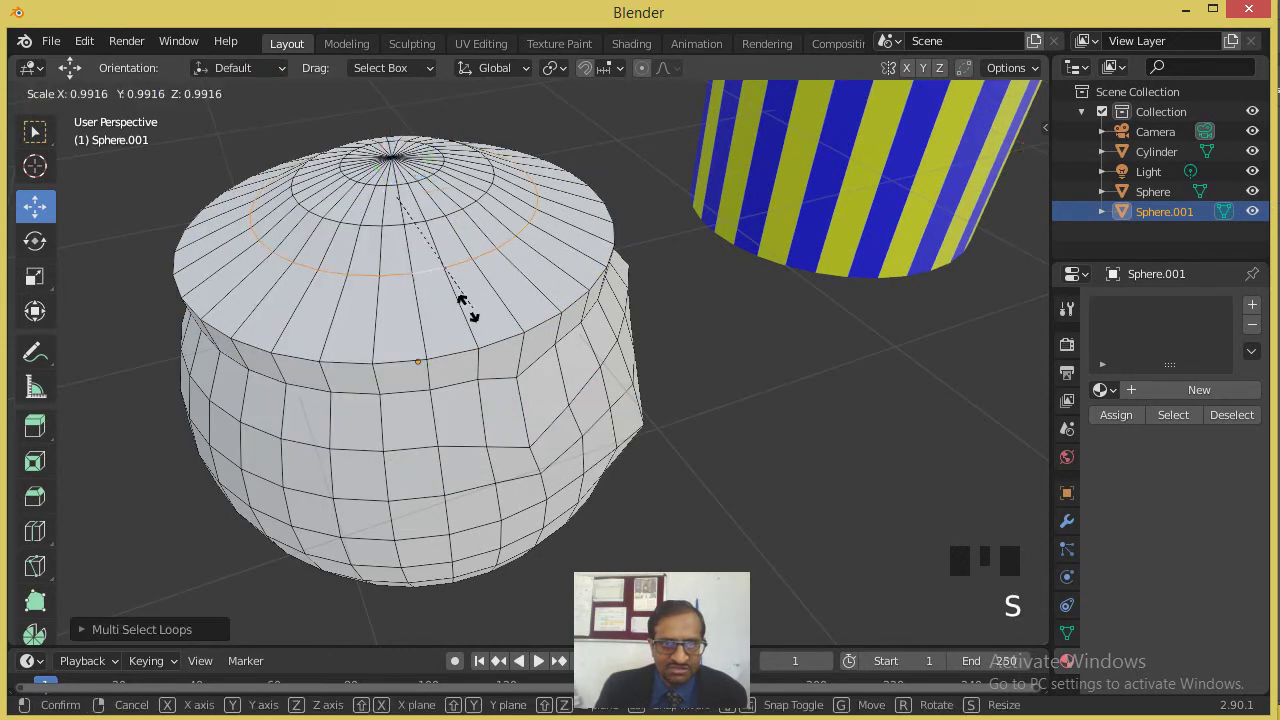
pyautogui.click(389, 290)
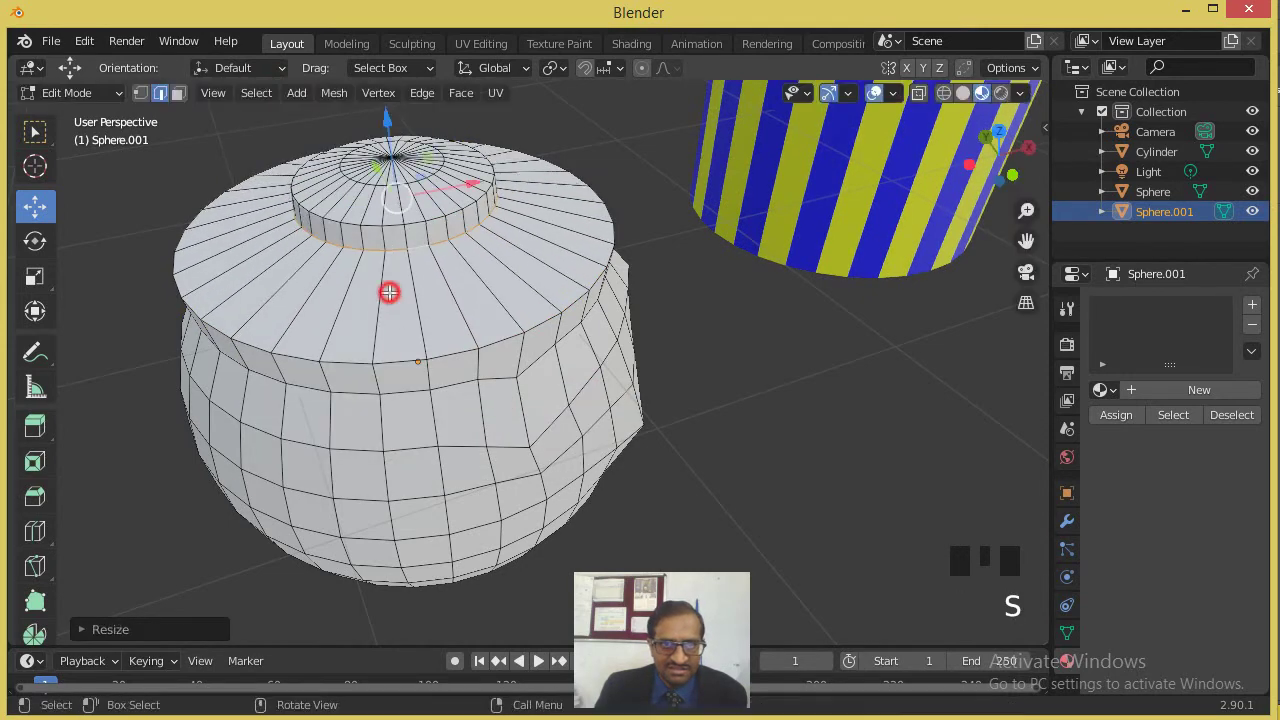
# Select a horizontal edge directly below the rim and extend it to its edge loop.
pyautogui.moveTo(389, 290); pyautogui.dragTo(429, 261, button='middle')
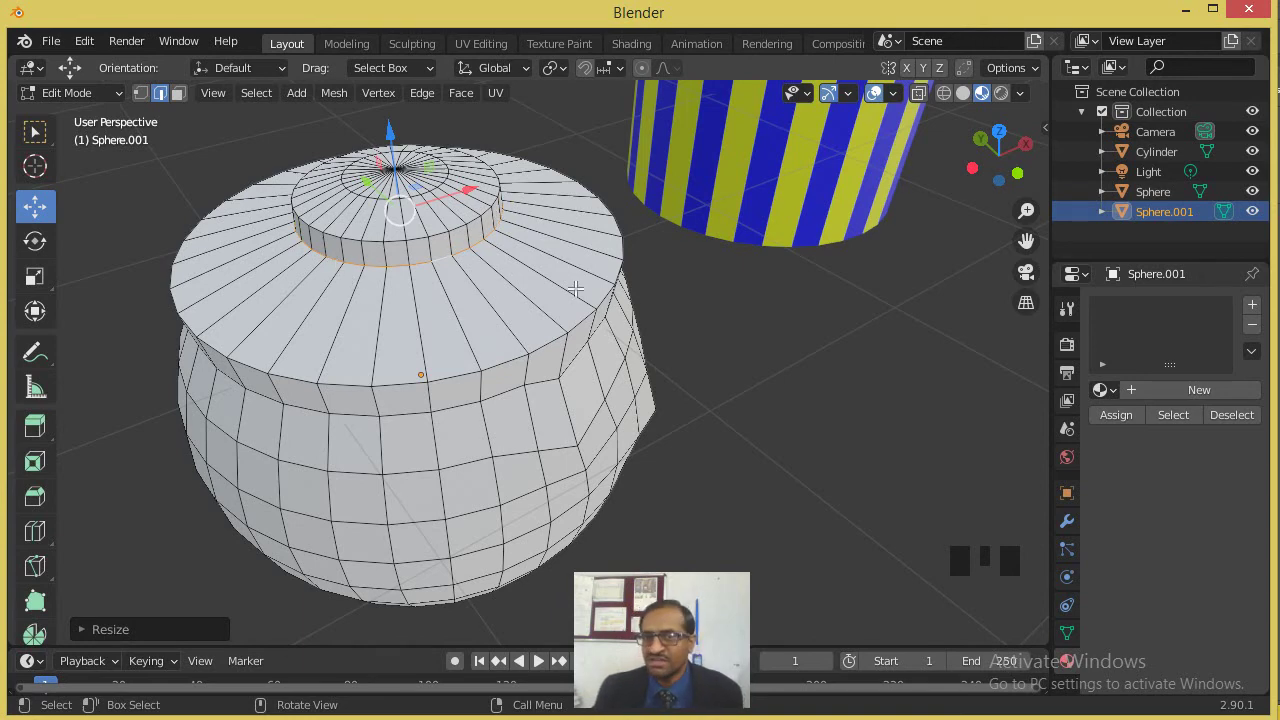
pyautogui.scroll(2, 531, 422)
pyautogui.click(500, 408)
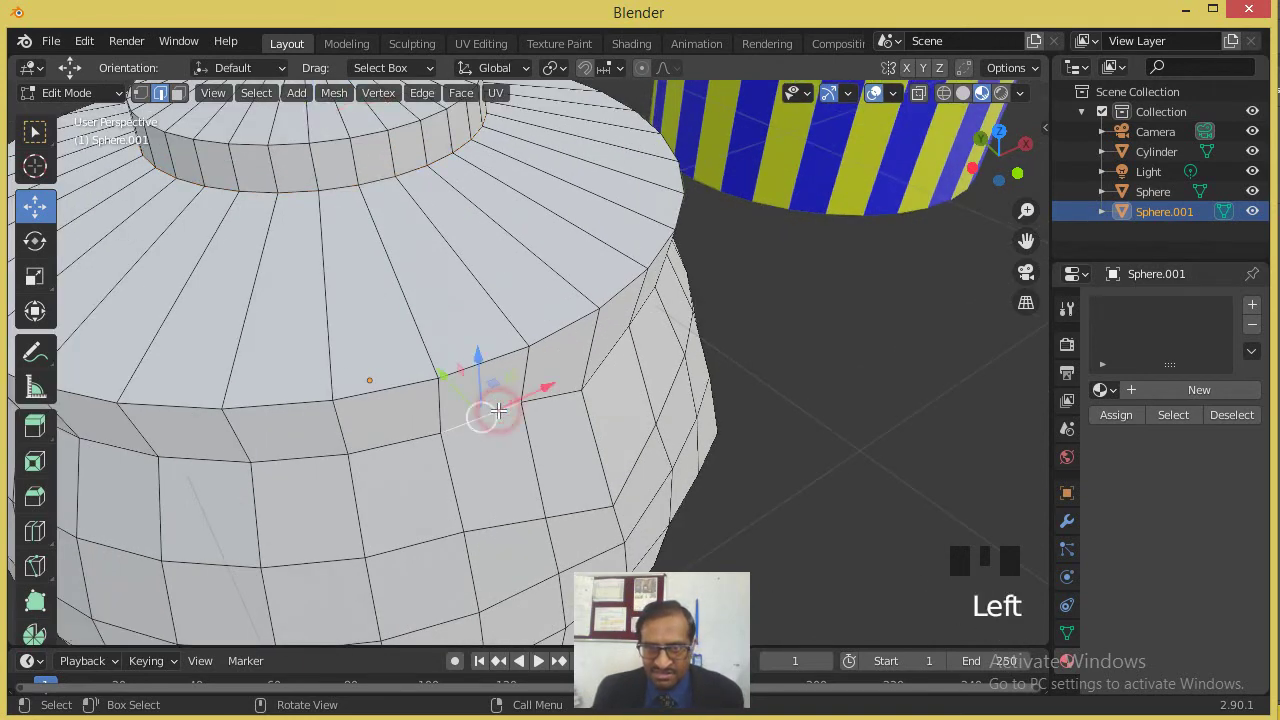
pyautogui.click(250, 92)
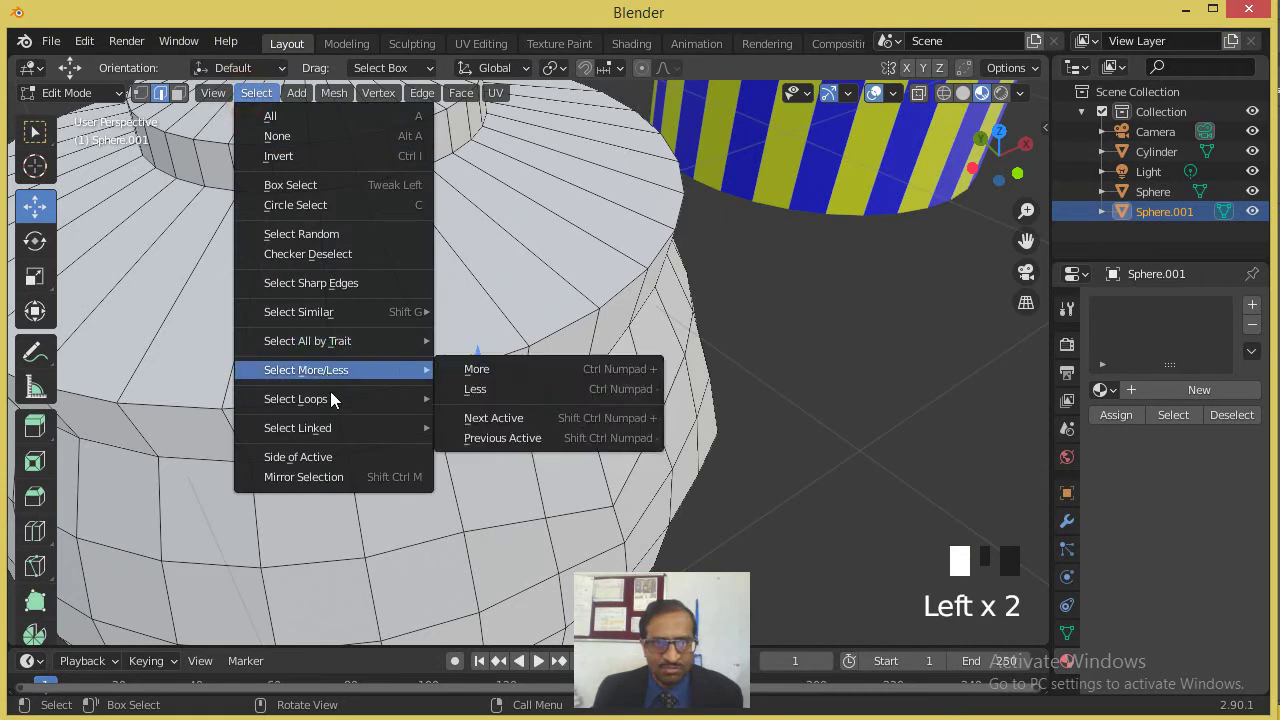
pyautogui.moveTo(340, 398)
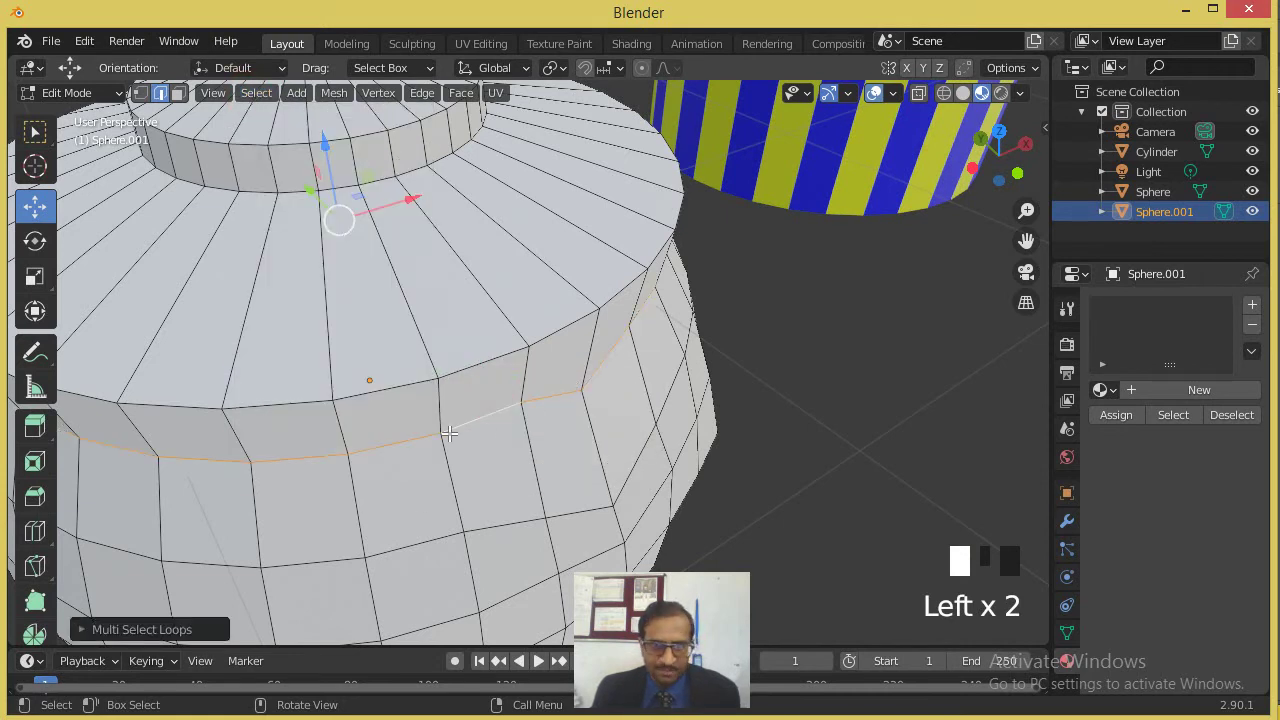
# Reselect the single edge below the rim, extend it with Edge Rings, and undo the accidental move.
pyautogui.click(496, 406)
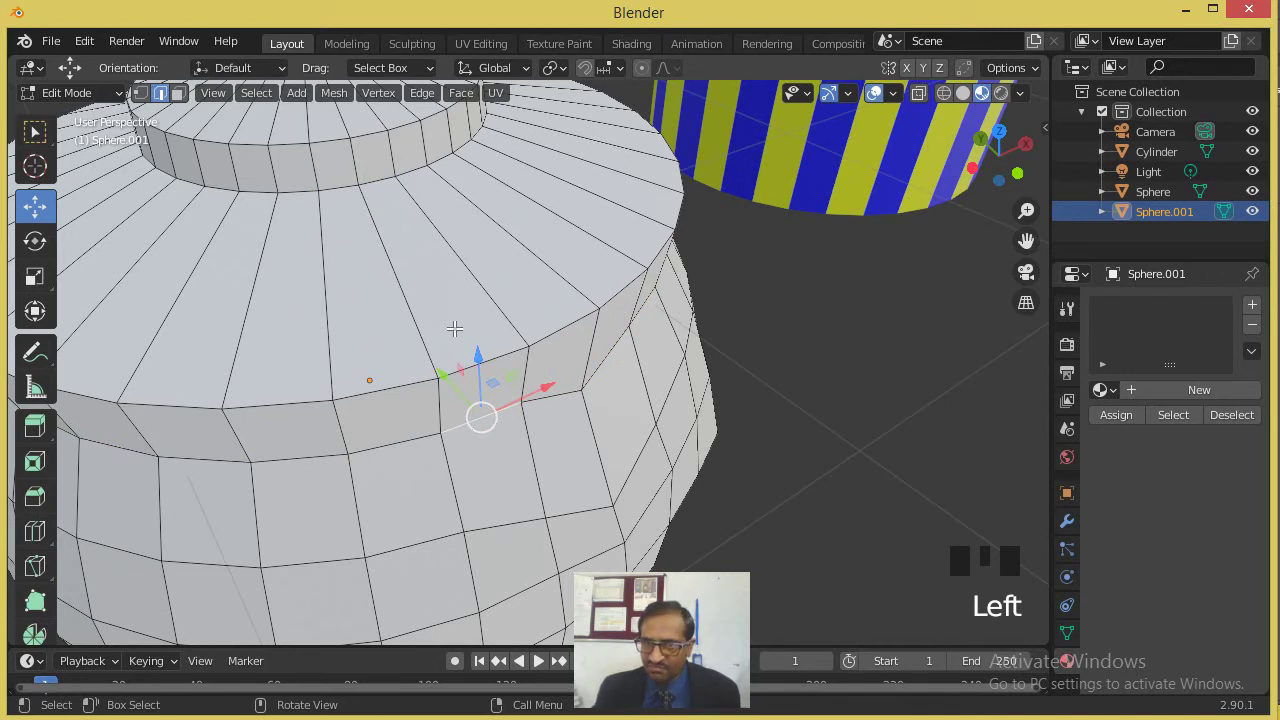
pyautogui.click(264, 92)
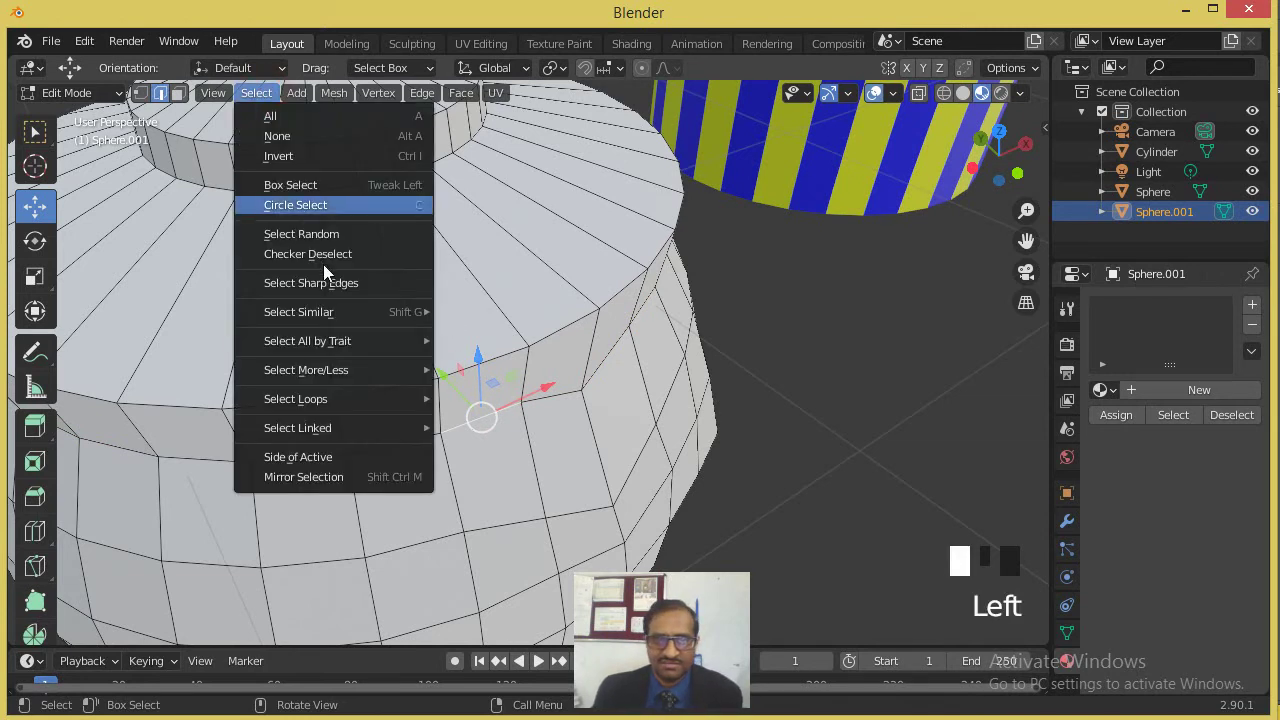
pyautogui.moveTo(352, 400)
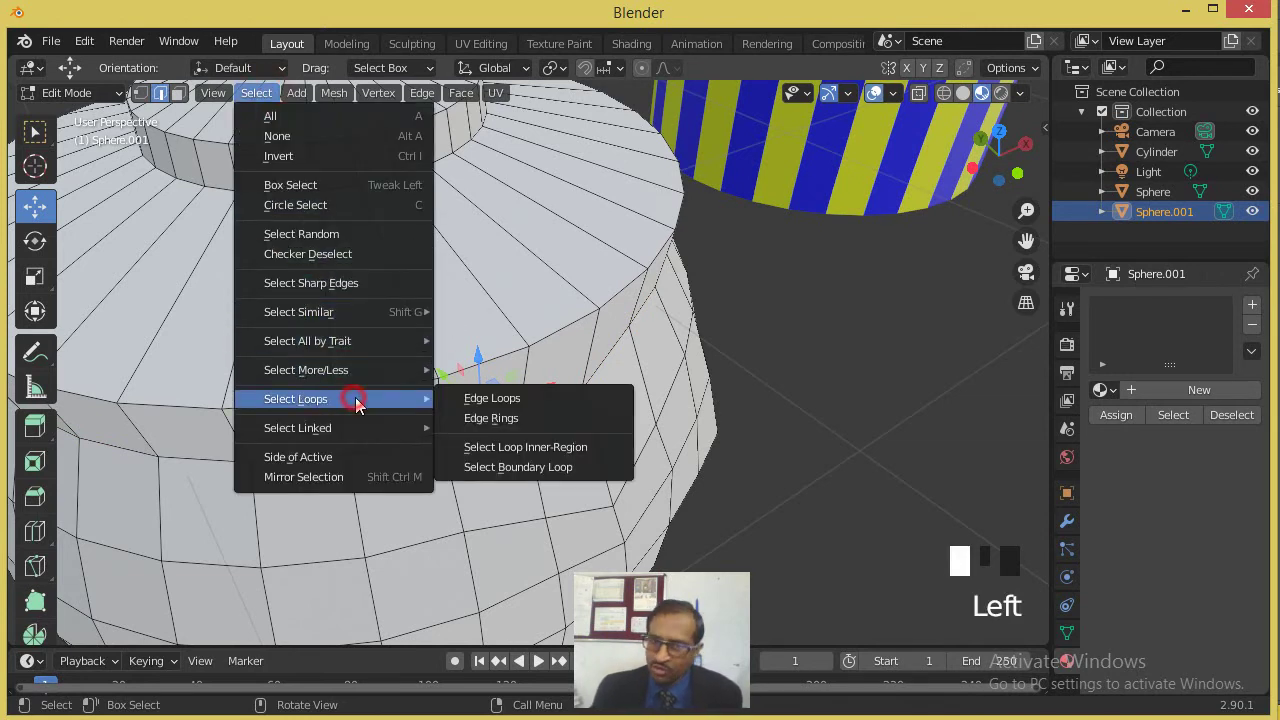
pyautogui.click(503, 410)
pyautogui.scroll(-2, 465, 440)
pyautogui.moveTo(465, 440)
pyautogui.mouseDown()
pyautogui.moveTo(451, 429)
pyautogui.moveTo(466, 420)
pyautogui.mouseUp()
pyautogui.hotkey('ctrl', 'z')
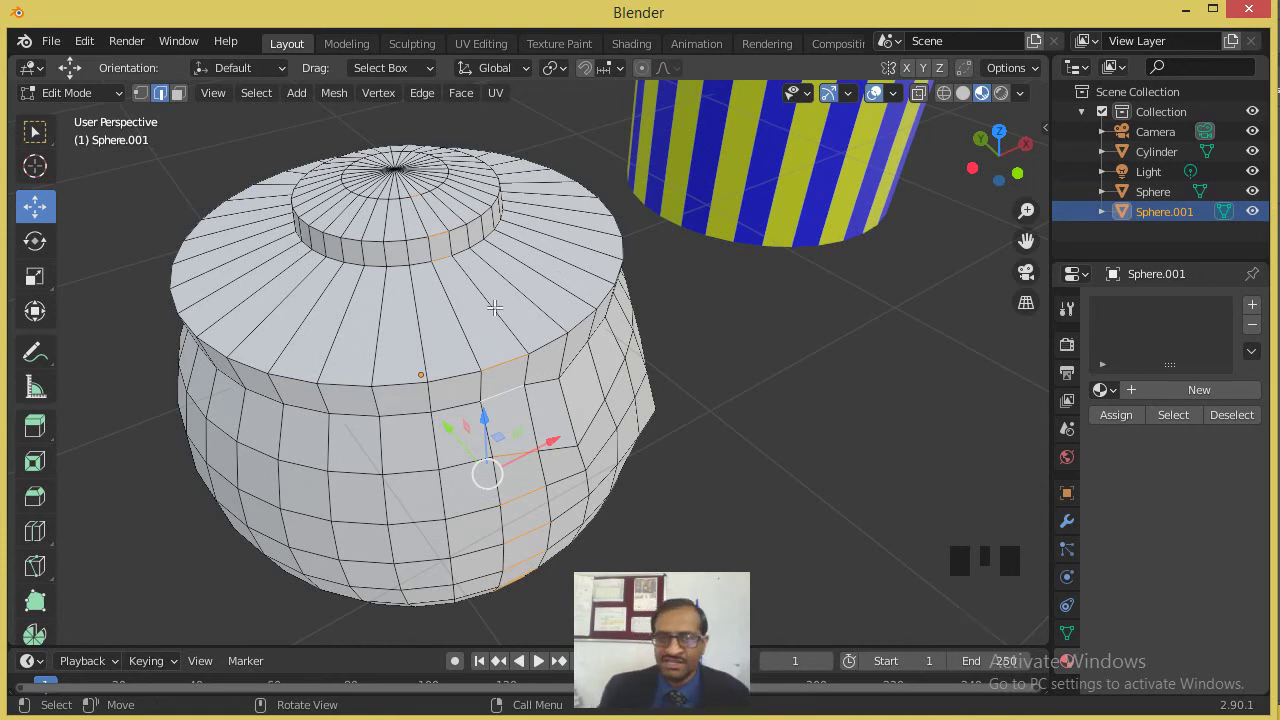
# Select a single edge on the front of the rim and examine the Select Linked options.
pyautogui.click(500, 360)
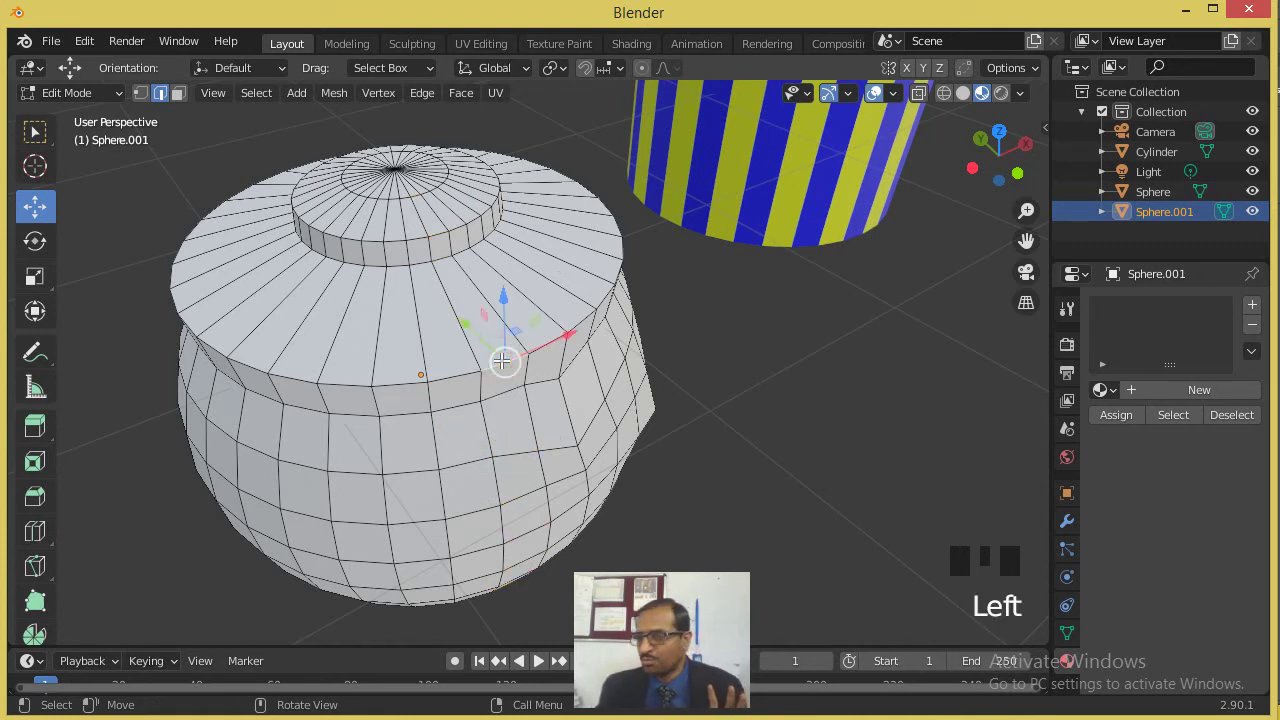
pyautogui.click(250, 93)
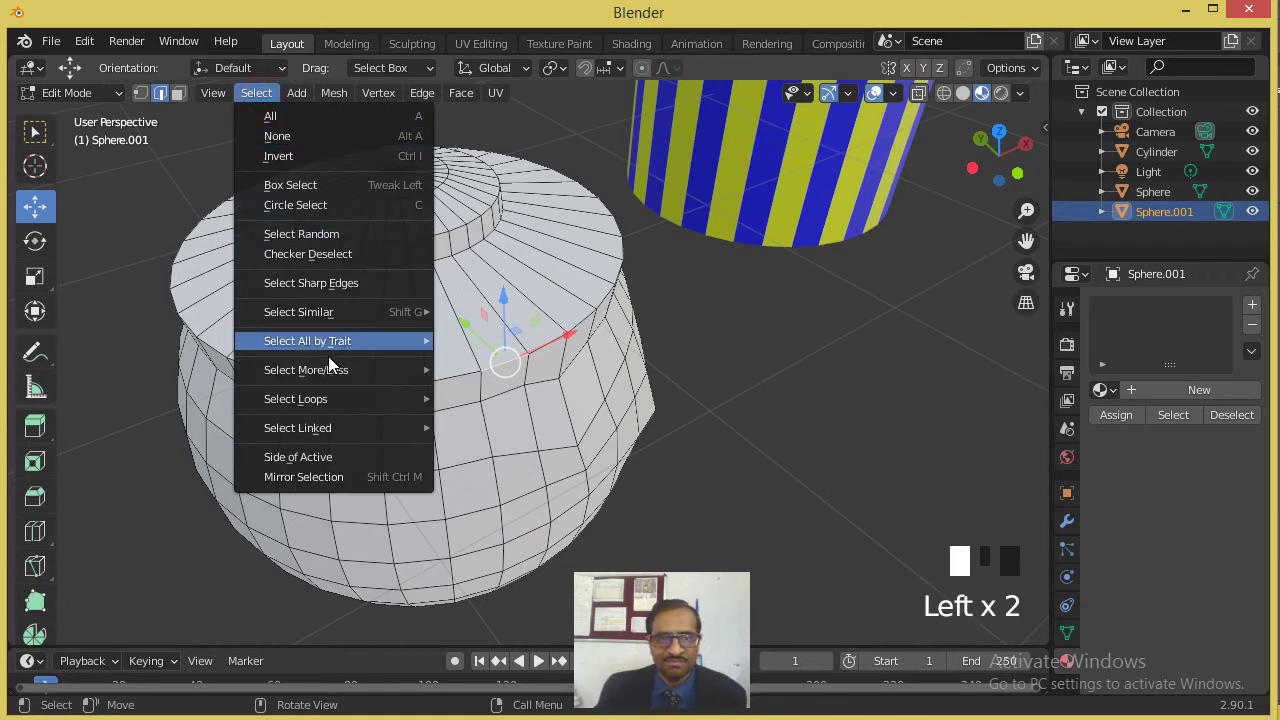
pyautogui.moveTo(352, 424)
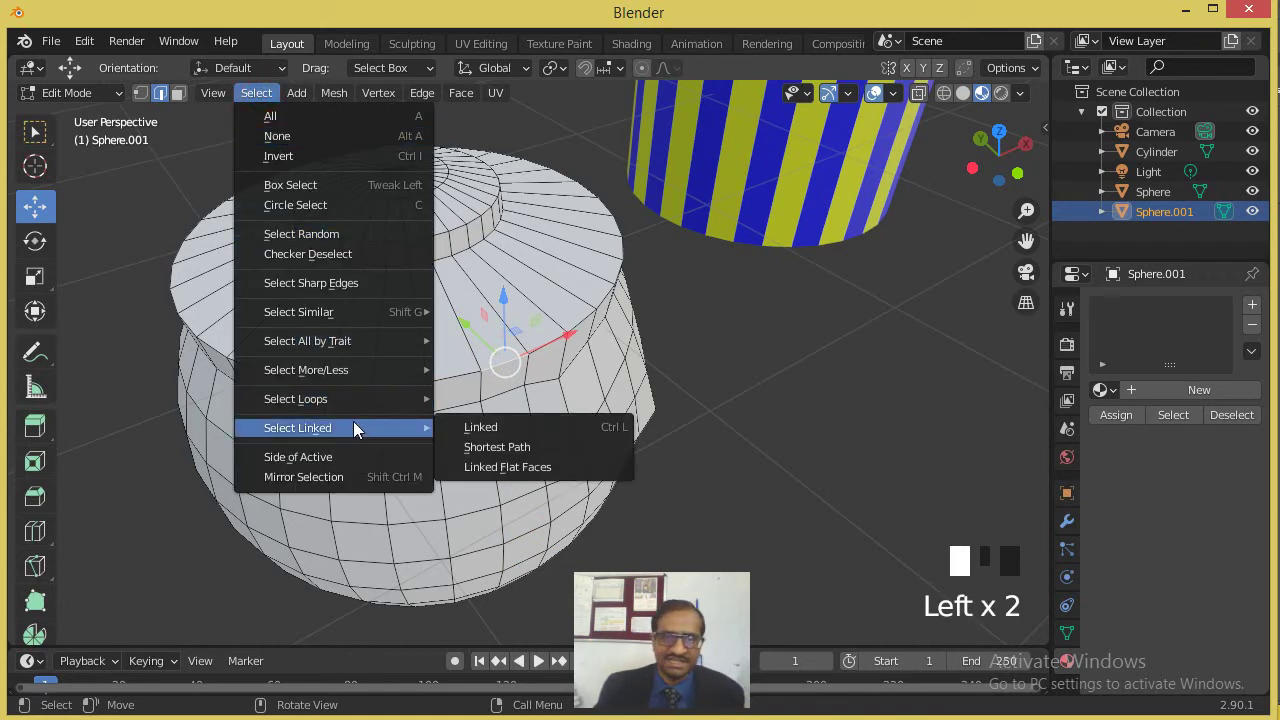
pyautogui.click(583, 355)
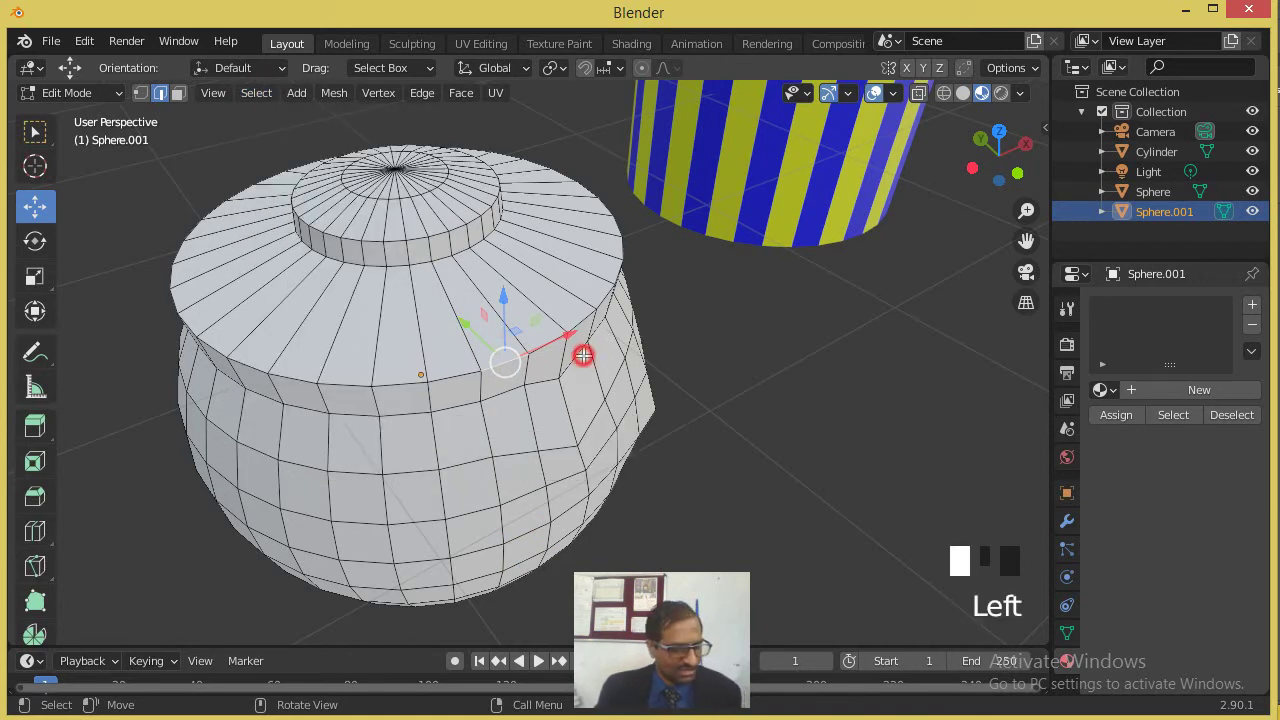
# Return to Object Mode and parent the reshaped sphere to the striped cylinder using Object (Keep Transform).
pyautogui.press('Tab')
pyautogui.scroll(-6, 728, 382)
pyautogui.moveTo(644, 368); pyautogui.dragTo(879, 355, button='middle')
pyautogui.click(497, 344)
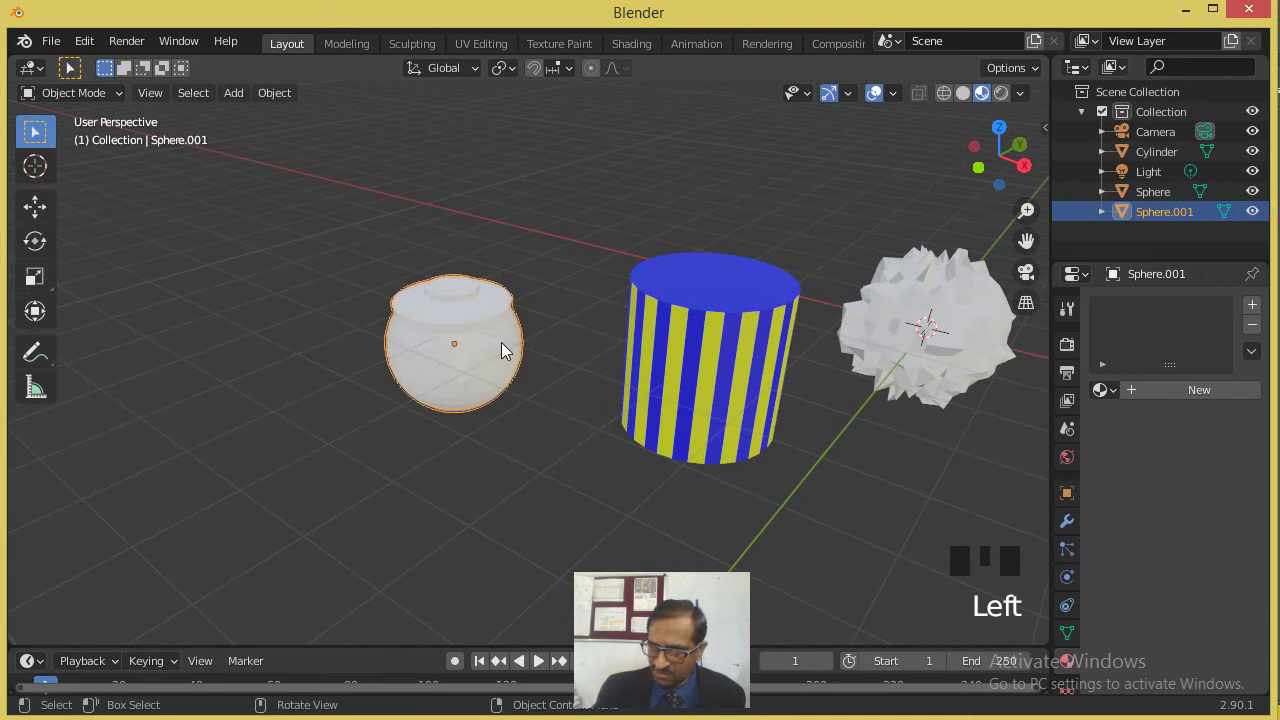
pyautogui.keyDown('shift'); pyautogui.click(704, 343); pyautogui.keyUp('shift')
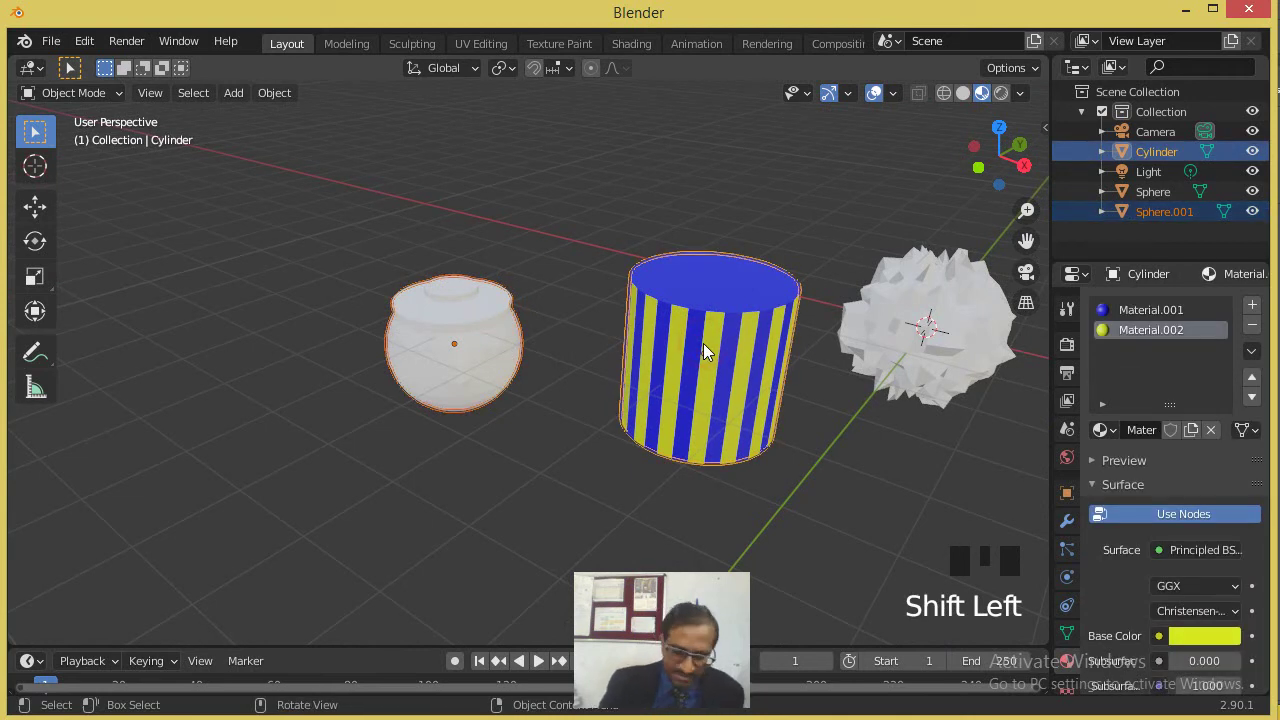
pyautogui.hotkey('ctrl', 'p')
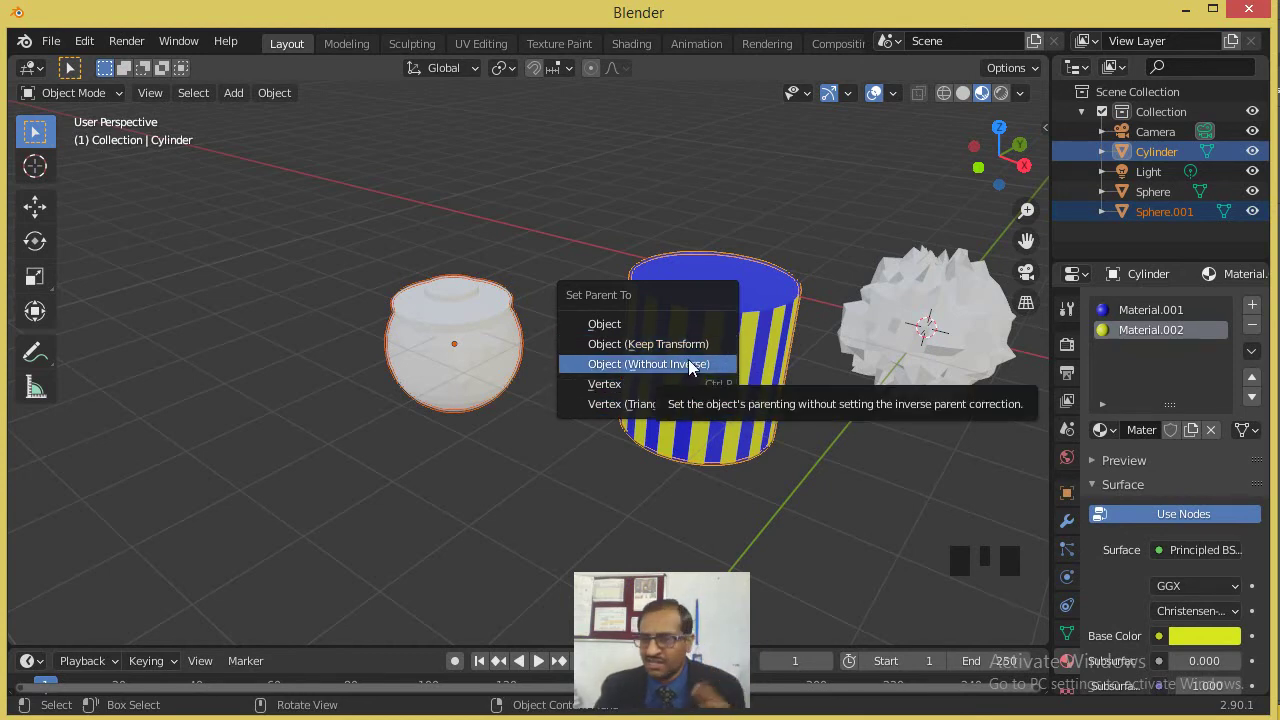
pyautogui.click(622, 349)
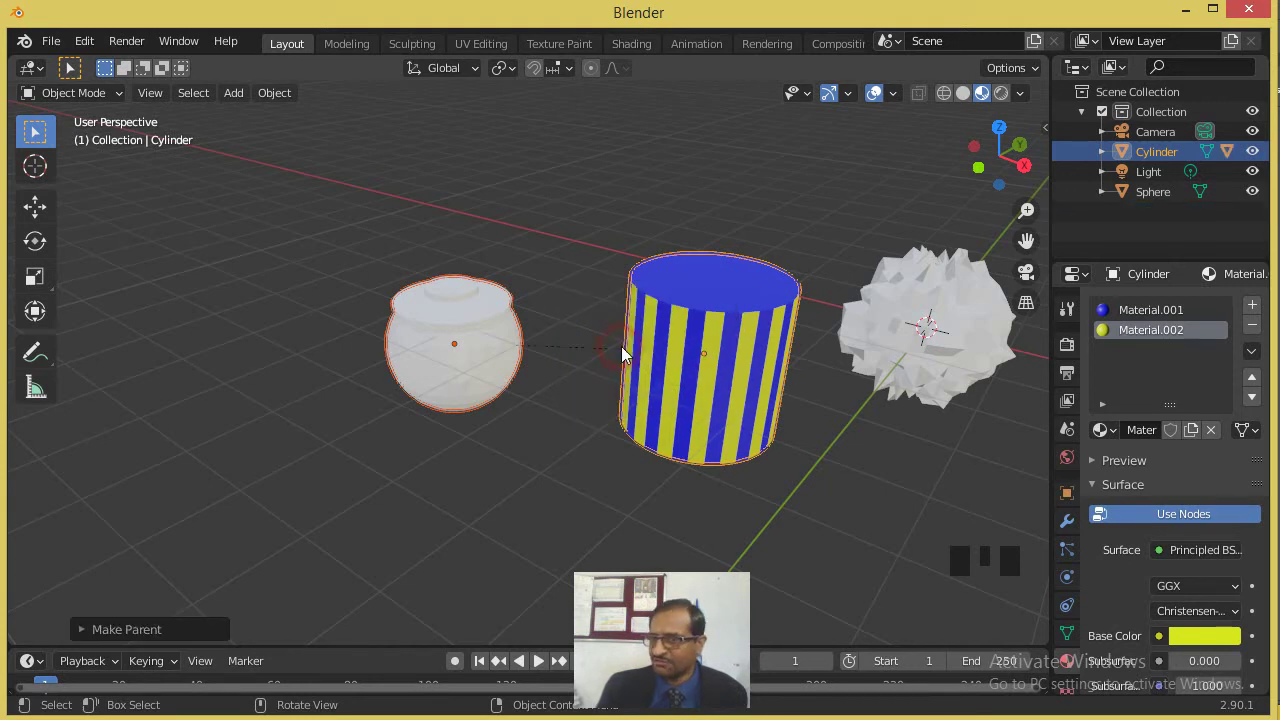
# Move the reshaped sphere farther from the cylinder, and move the parent cylinder toward it to test the parenting.
pyautogui.click(557, 413)
pyautogui.click(481, 357)
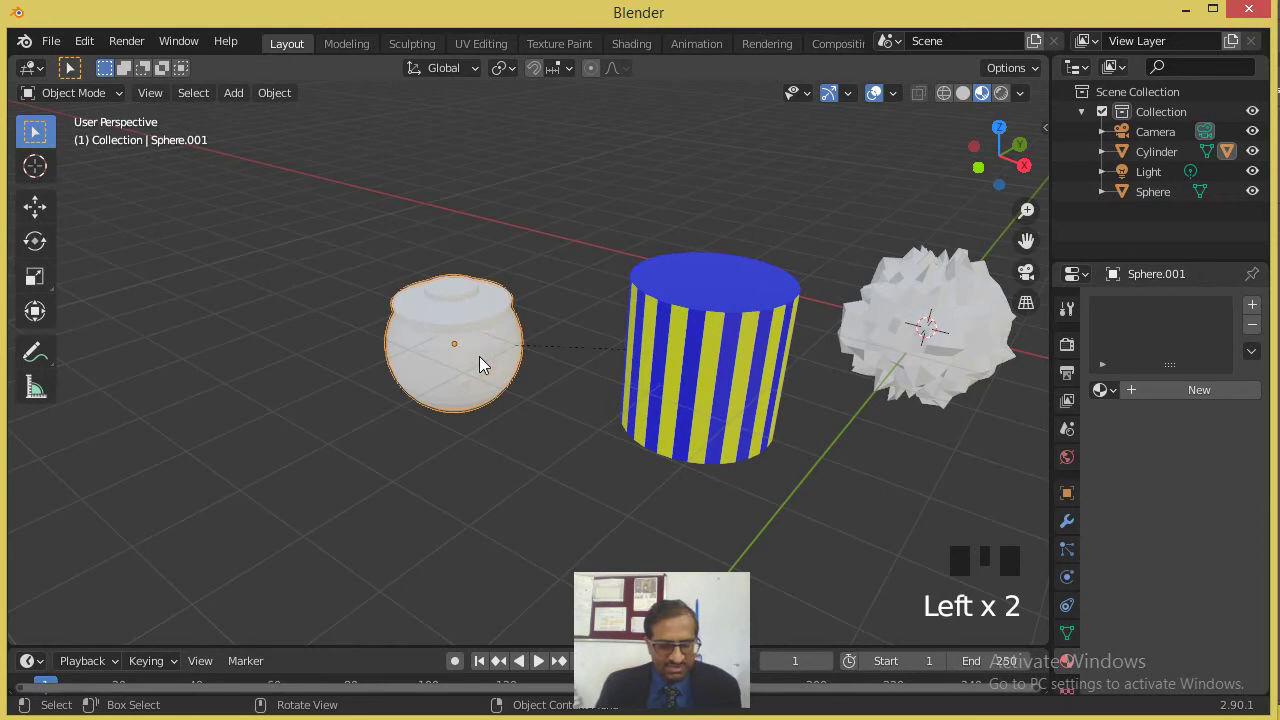
pyautogui.press('g')
pyautogui.click(373, 345)
pyautogui.click(714, 343)
pyautogui.press('g')
pyautogui.click(533, 337)
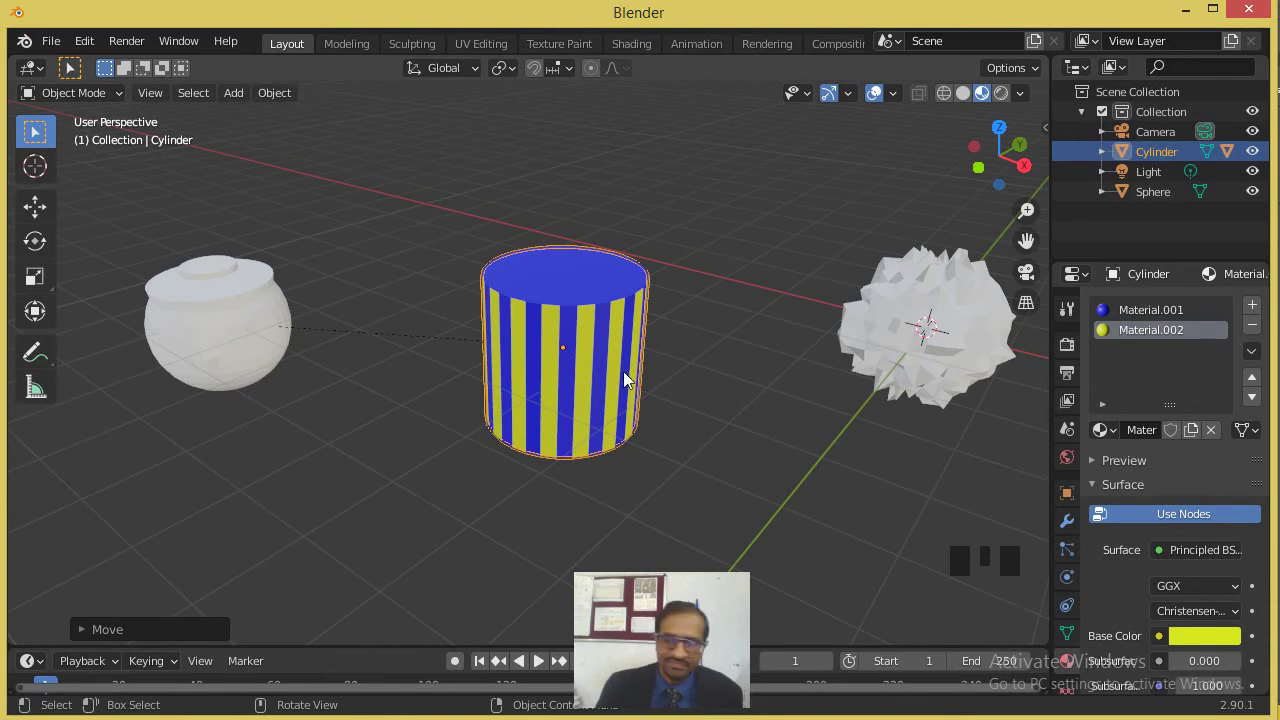
# Parent the spiky sphere to the striped cylinder using Object (Keep Transform) and clear the selection.
pyautogui.click(952, 305)
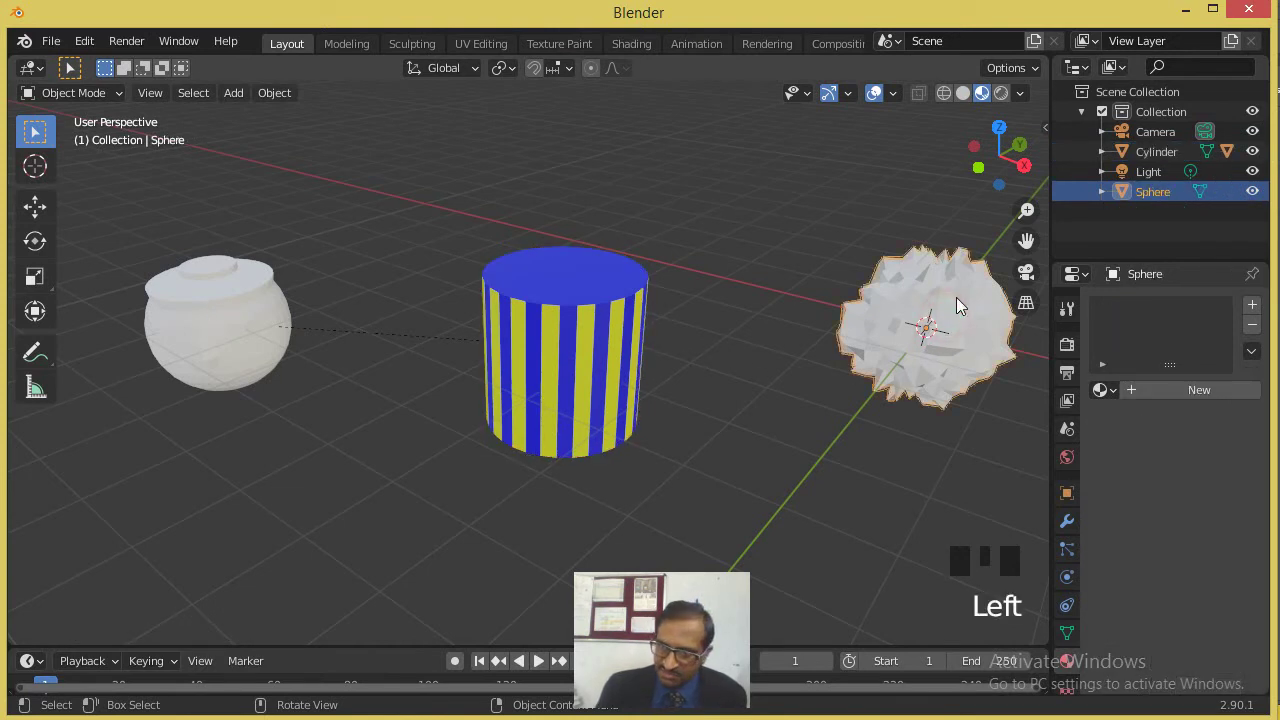
pyautogui.keyDown('shift'); pyautogui.click(574, 328); pyautogui.keyUp('shift')
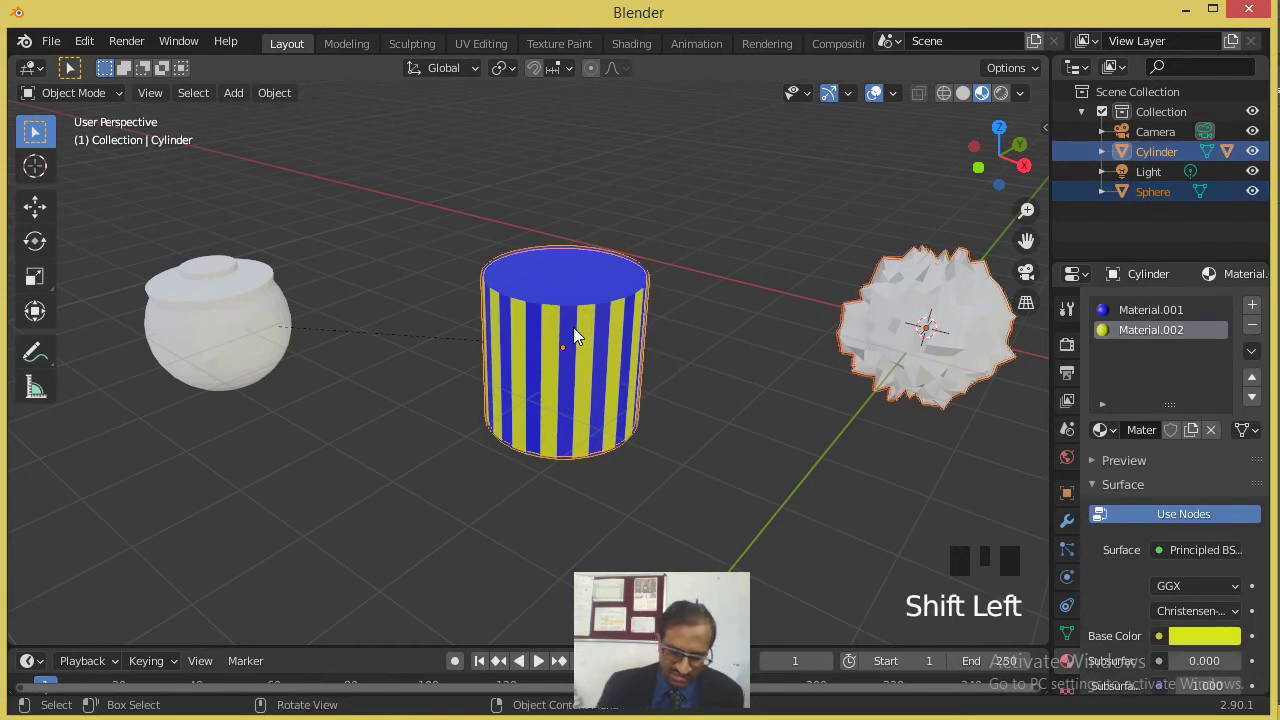
pyautogui.hotkey('ctrl', 'p')
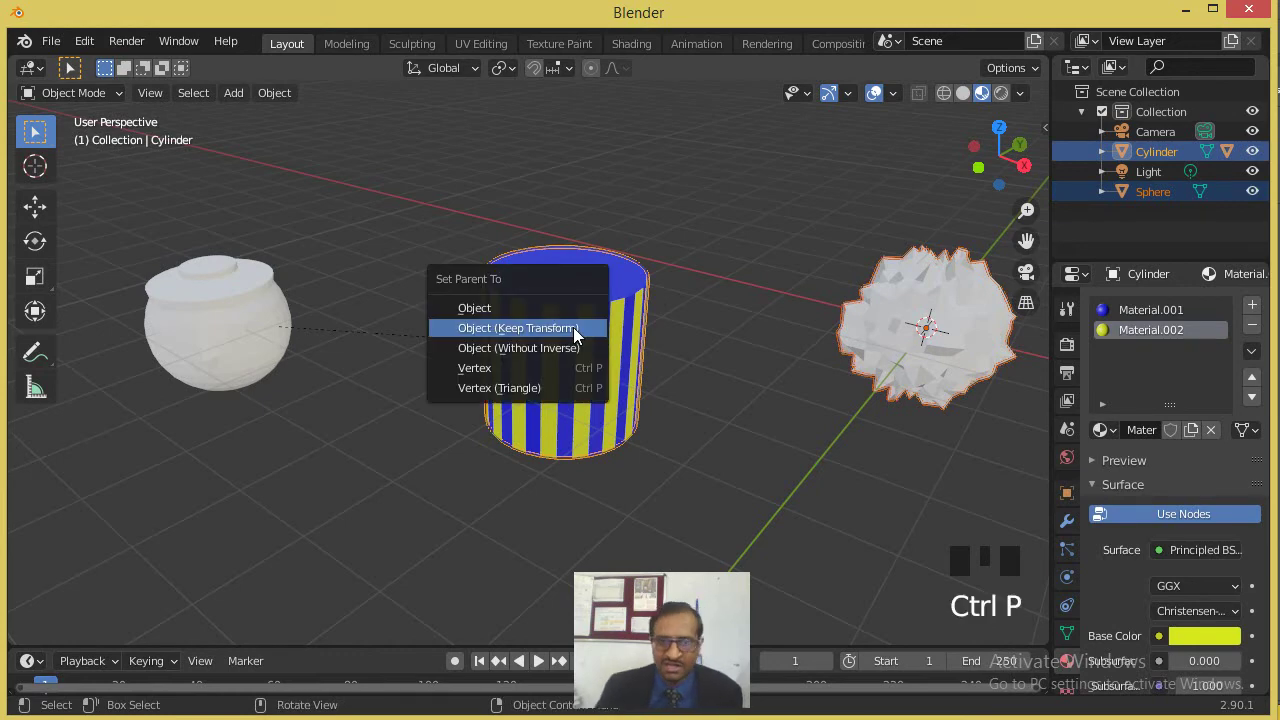
pyautogui.click(514, 329)
pyautogui.click(800, 434)
# Move the striped cylinder slightly to test it as parent of both spheres.
pyautogui.click(566, 395)
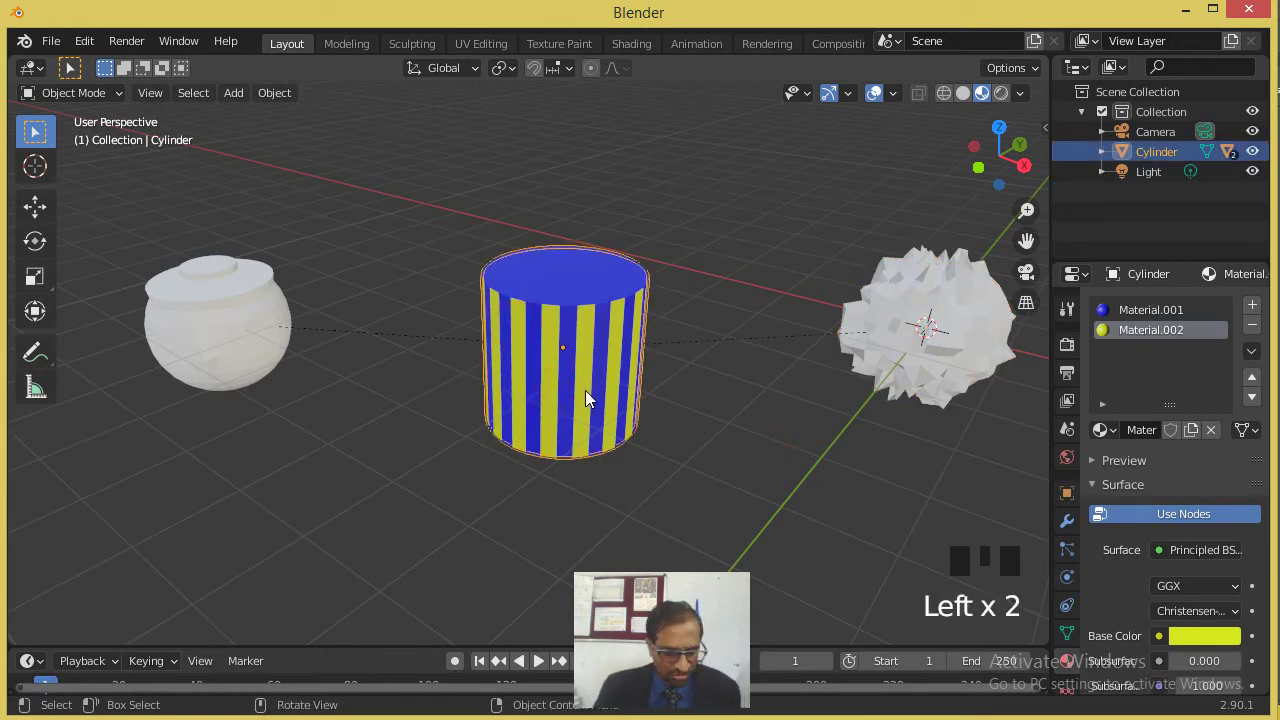
pyautogui.press('g')
pyautogui.click(581, 372)
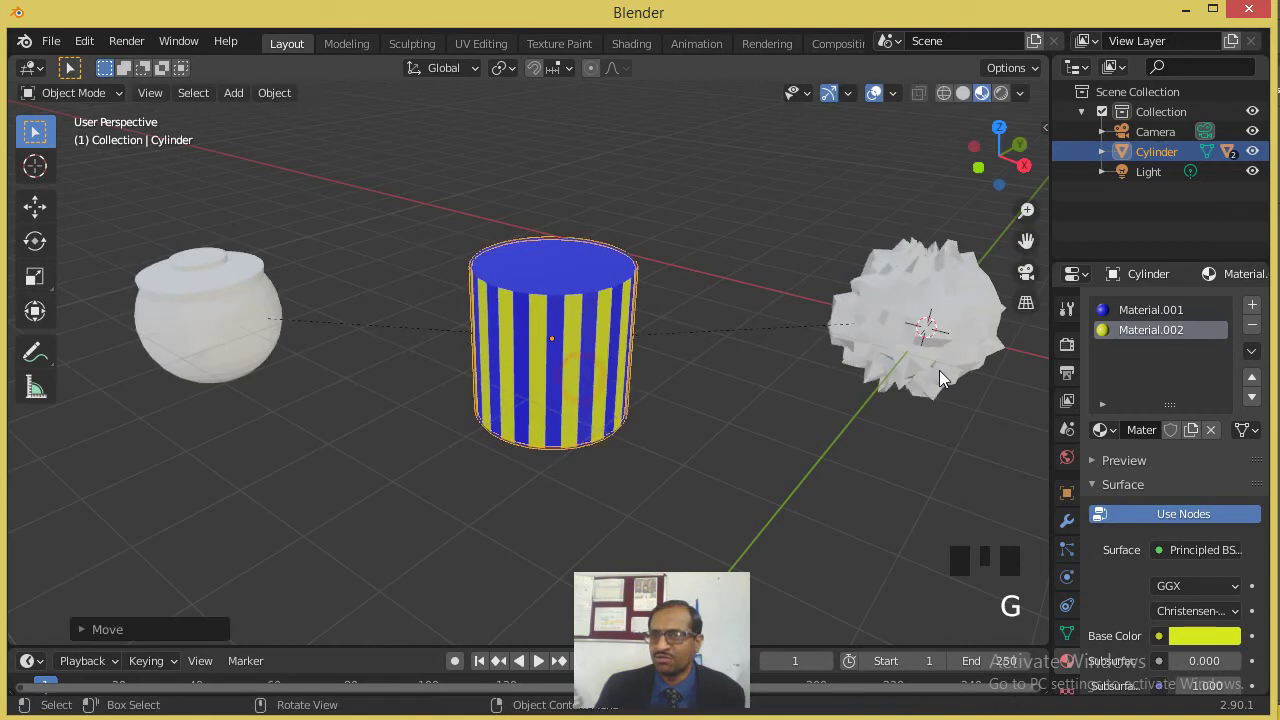
# Move the spiky sphere closer to the striped cylinder, and move the reshaped sphere about 1.1 m toward it.
pyautogui.click(895, 345)
pyautogui.press('g')
pyautogui.click(834, 374)
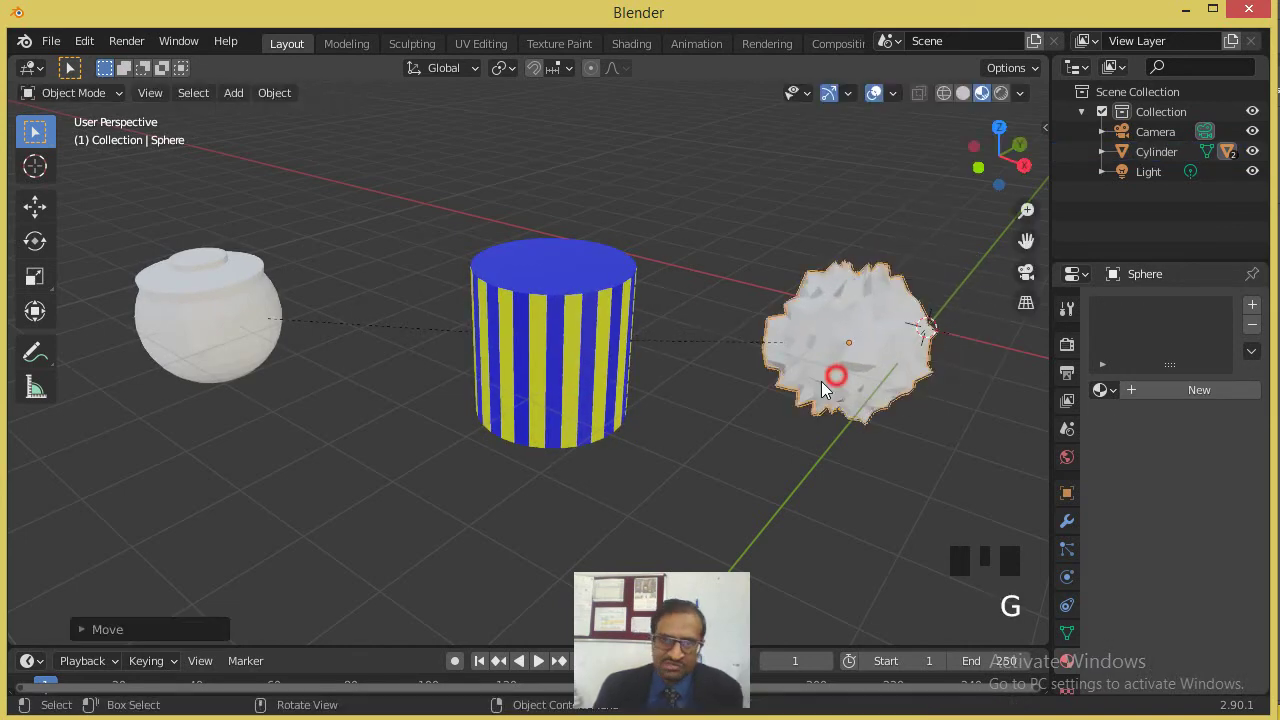
pyautogui.click(240, 334)
pyautogui.press('g')
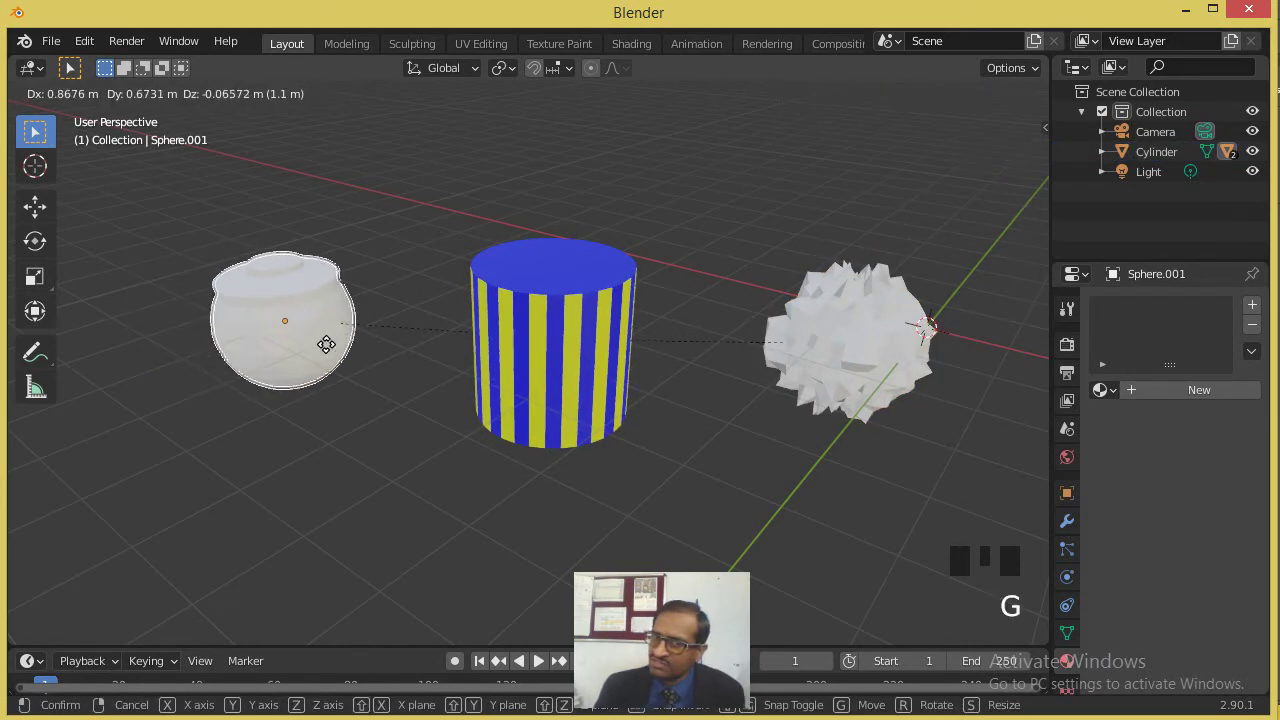
pyautogui.click(322, 346)
# Move the striped cylinder slightly up and sideways to check that both child spheres follow it.
pyautogui.click(582, 338)
pyautogui.press('g')
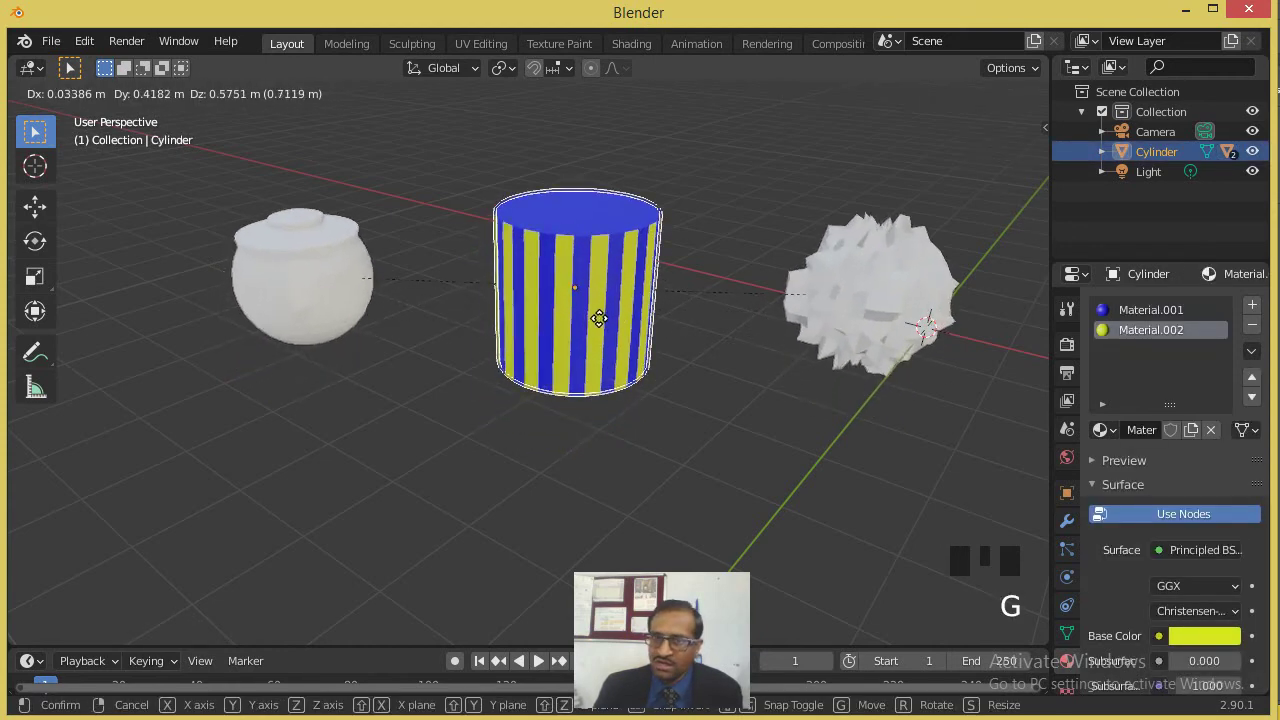
pyautogui.click(462, 357)
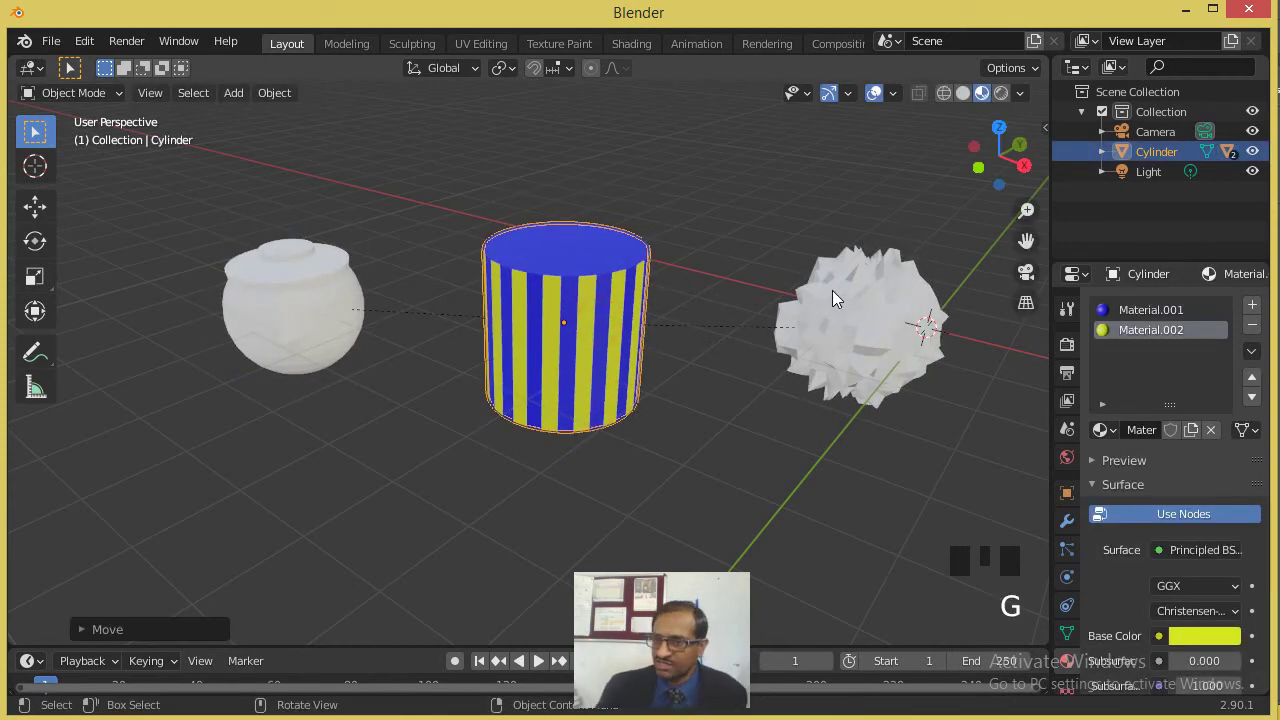
pyautogui.click(760, 410)
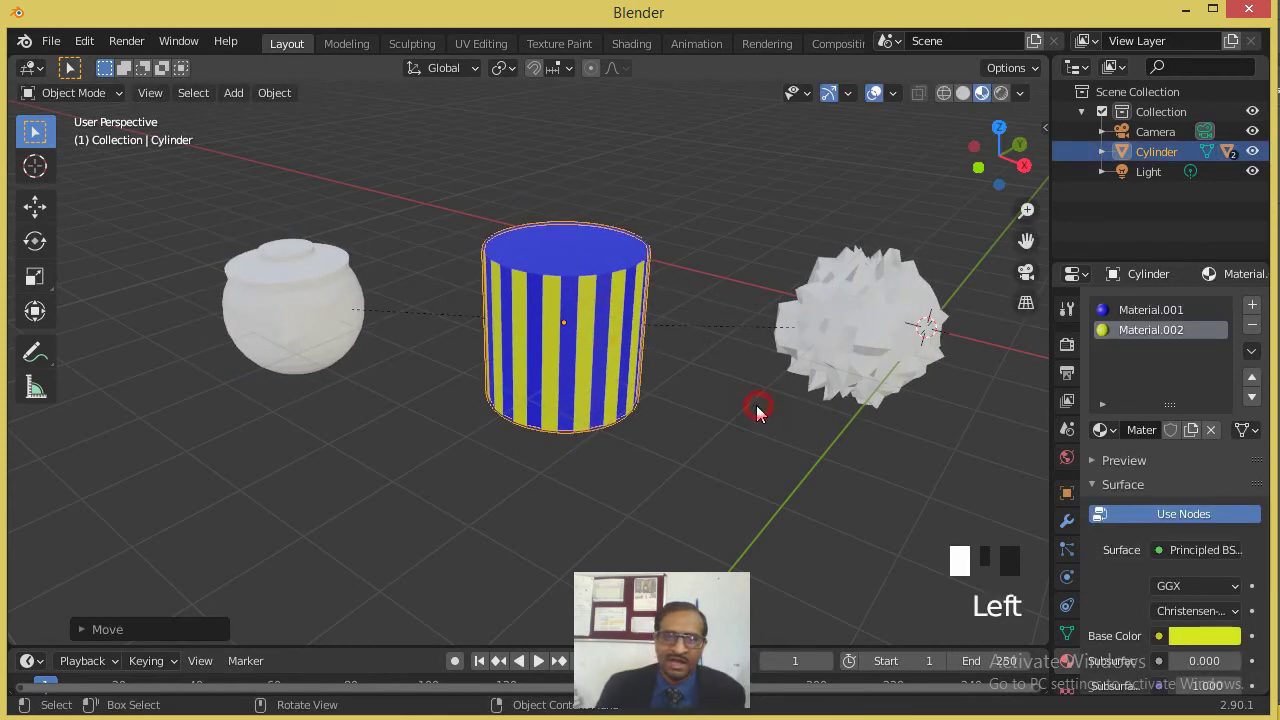
pyautogui.click(625, 361)
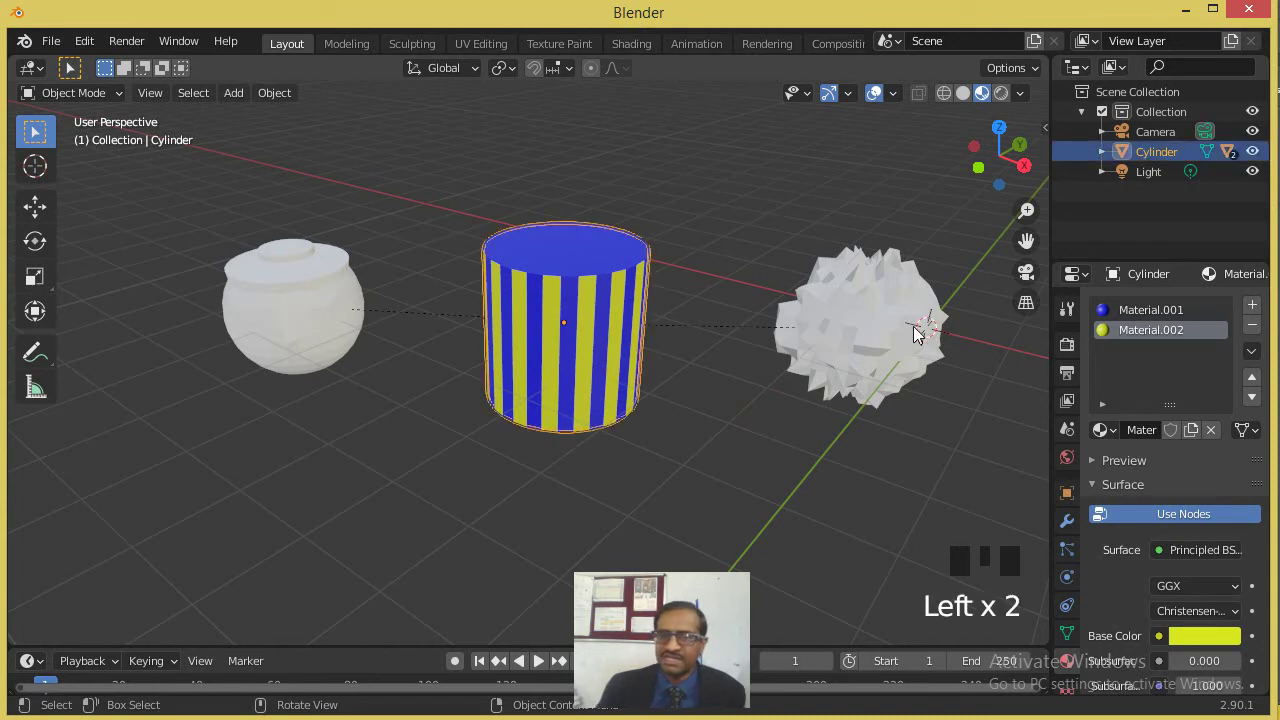
# With the striped cylinder selected, apply Select Linked by Object Data.
pyautogui.click(201, 92)
pyautogui.moveTo(310, 371)
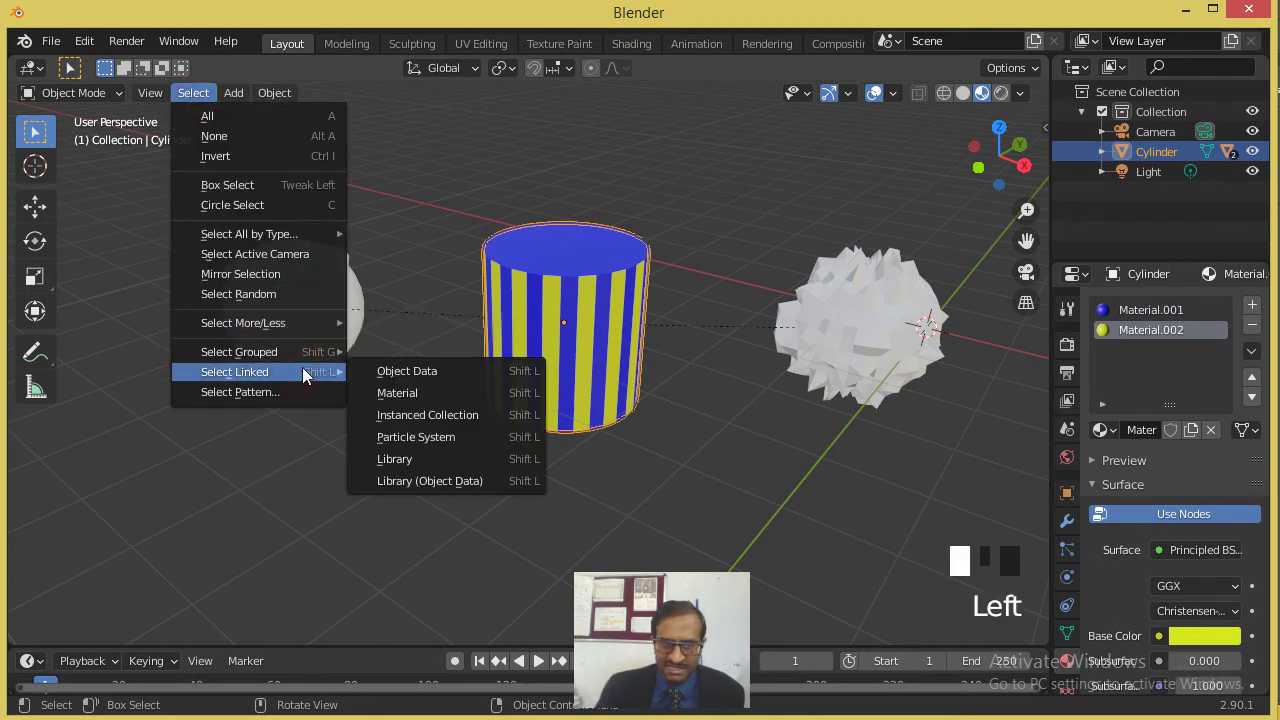
pyautogui.click(417, 373)
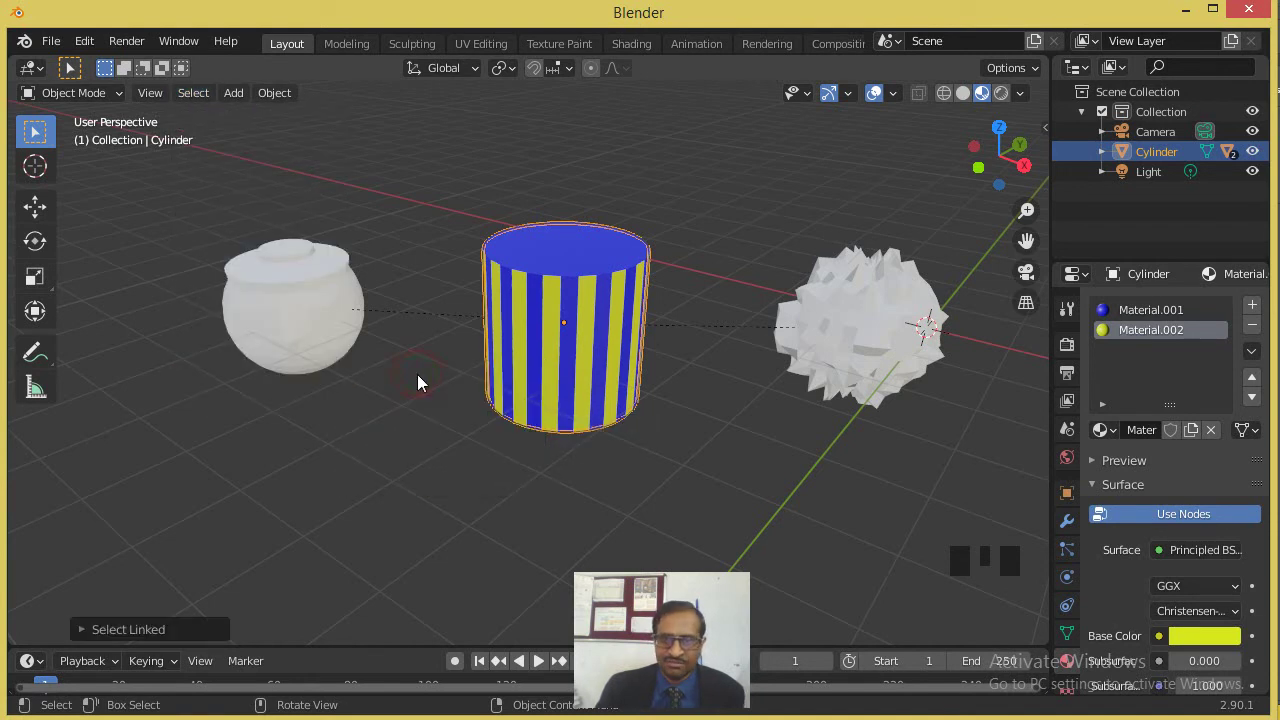
pyautogui.click(201, 96)
pyautogui.click(529, 390)
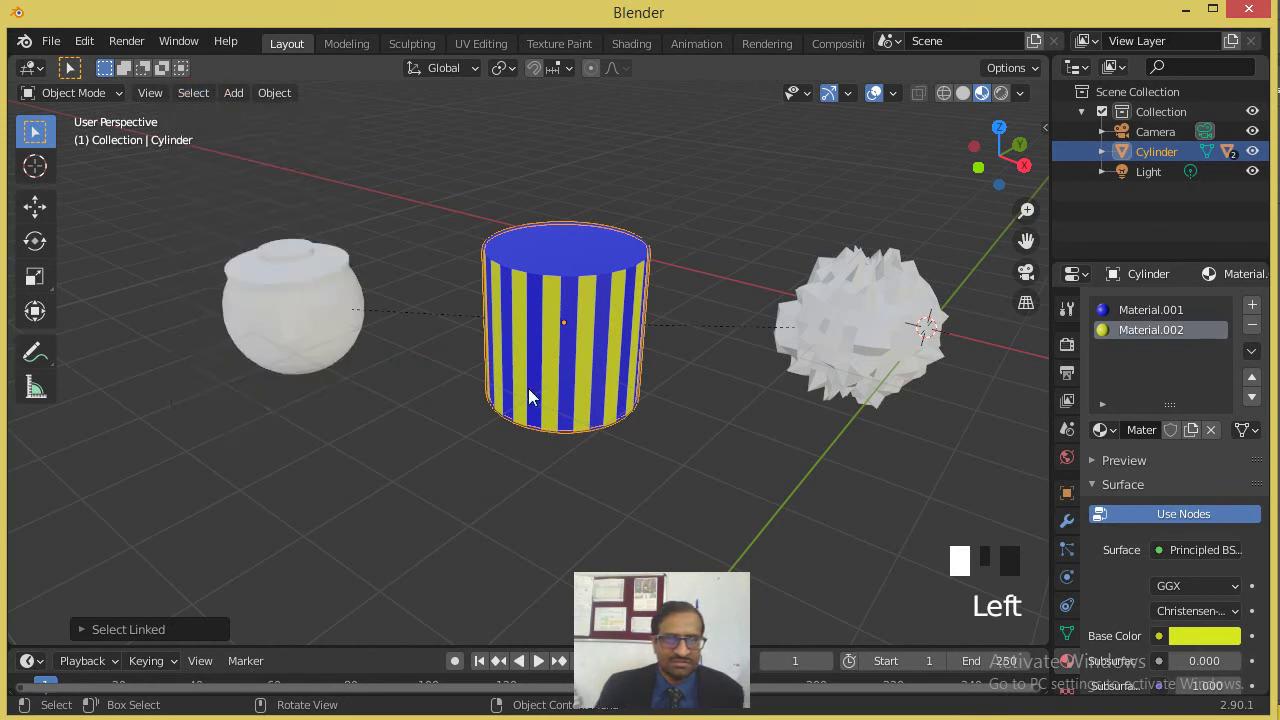
# Apply Select Linked by Instanced Collection, and by Library (Object Data), from the striped cylinder.
pyautogui.click(196, 97)
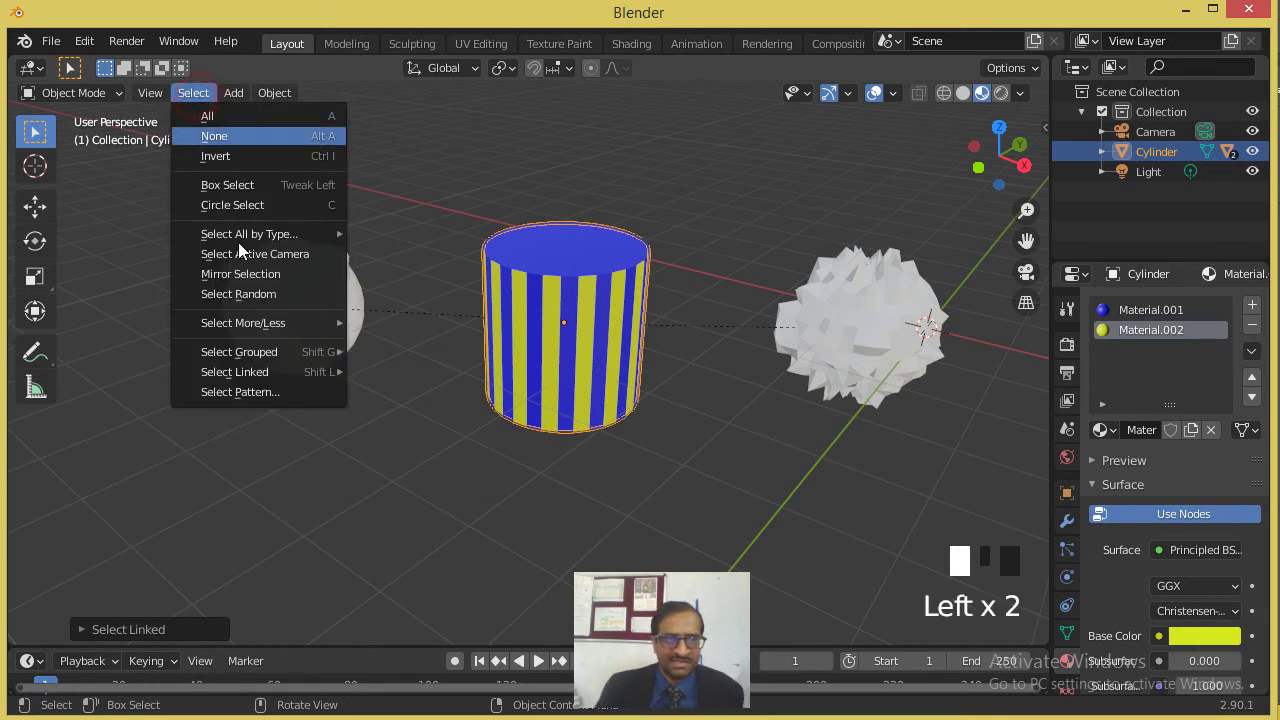
pyautogui.click(291, 372)
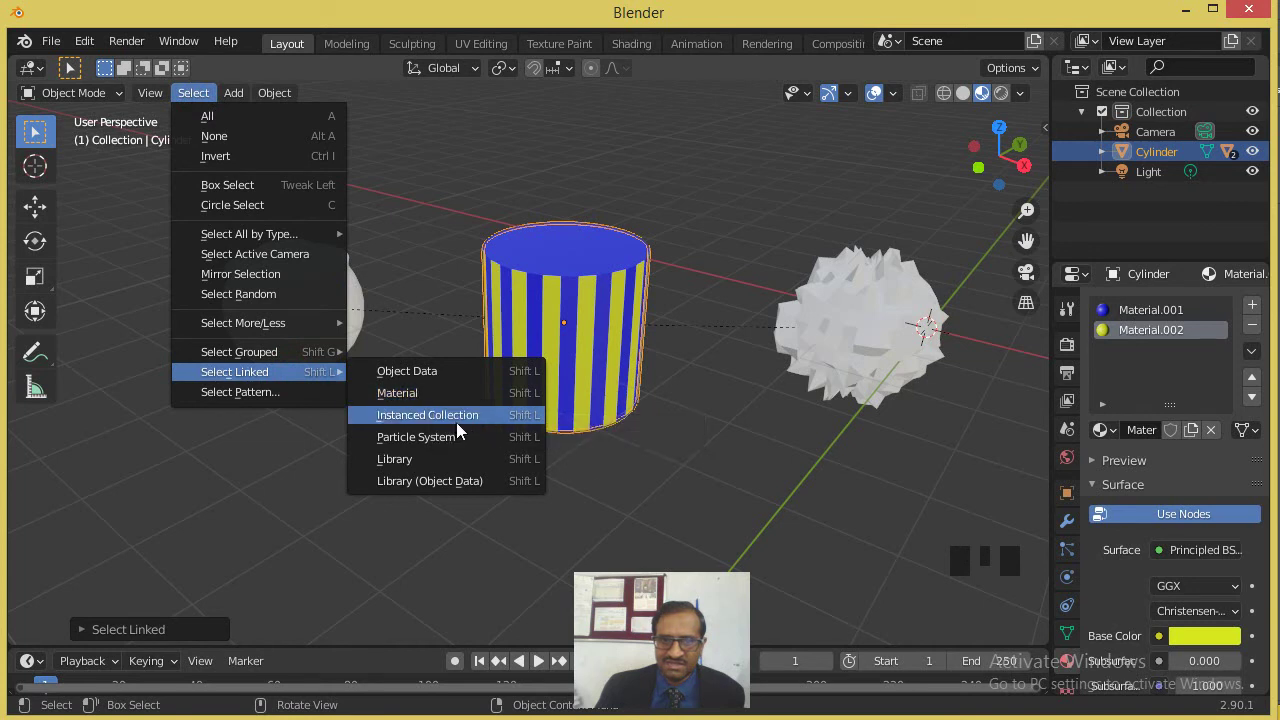
pyautogui.click(455, 422)
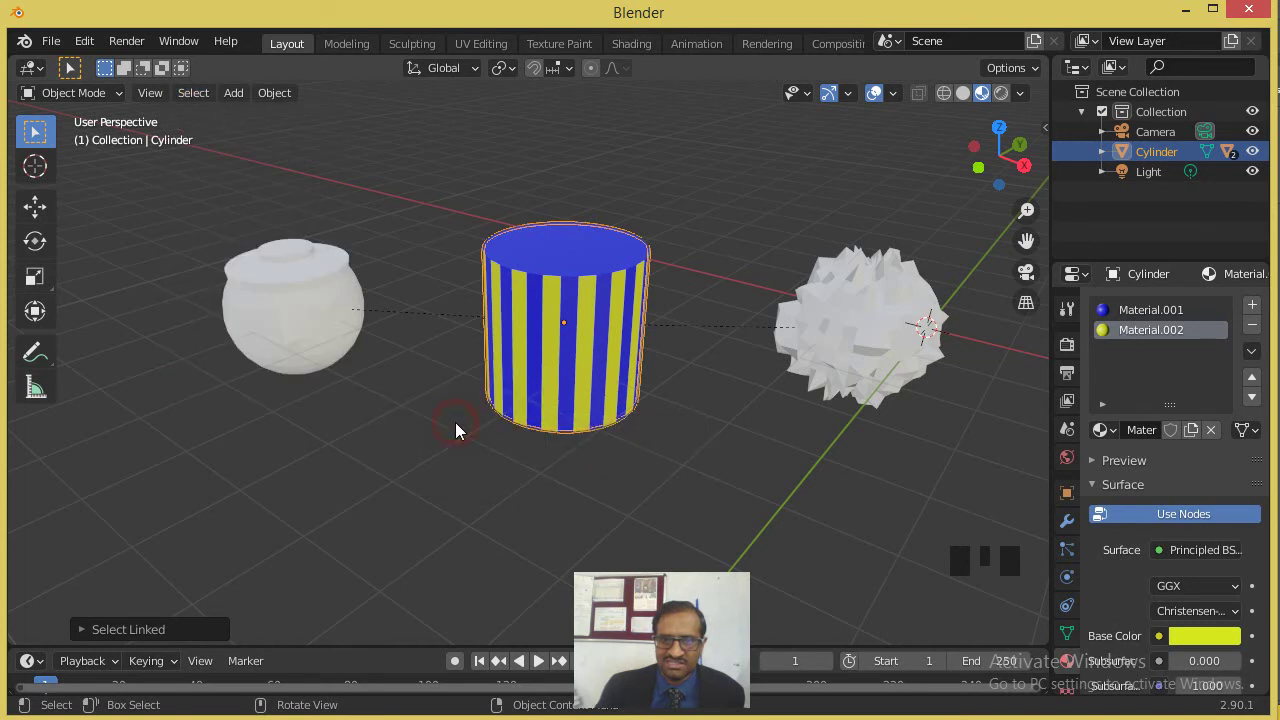
pyautogui.click(201, 96)
pyautogui.click(291, 372)
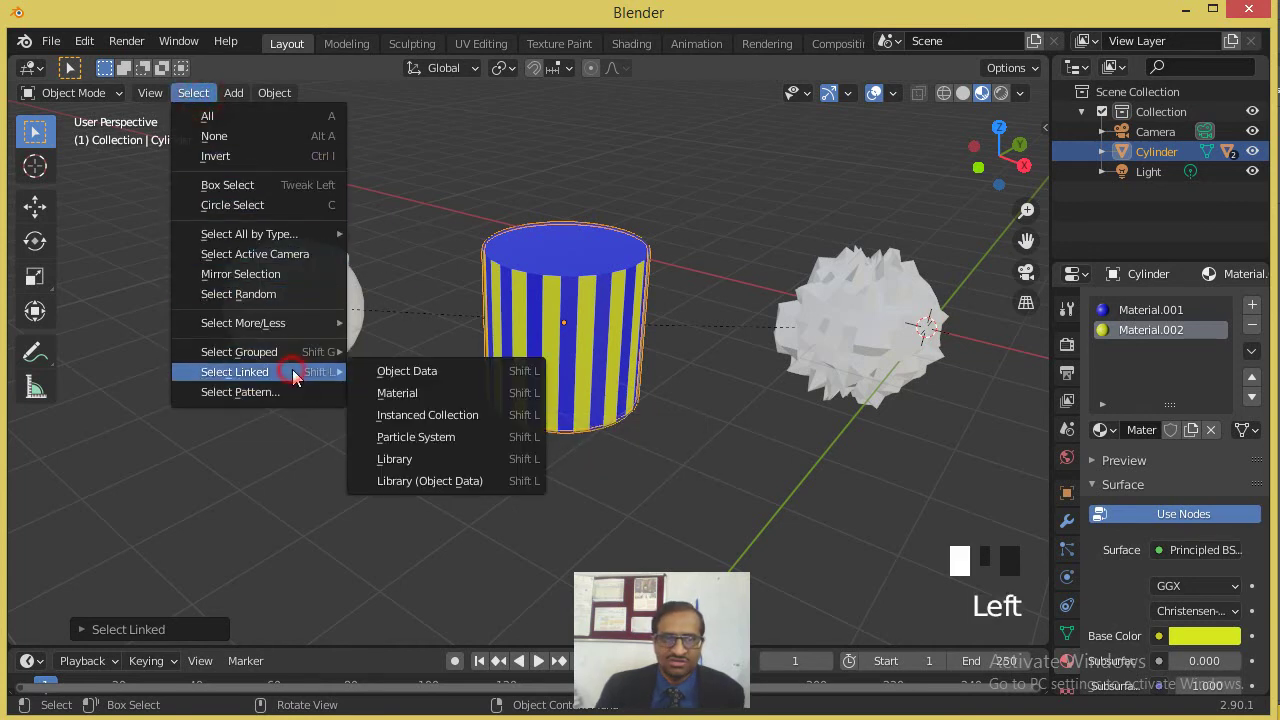
pyautogui.click(445, 478)
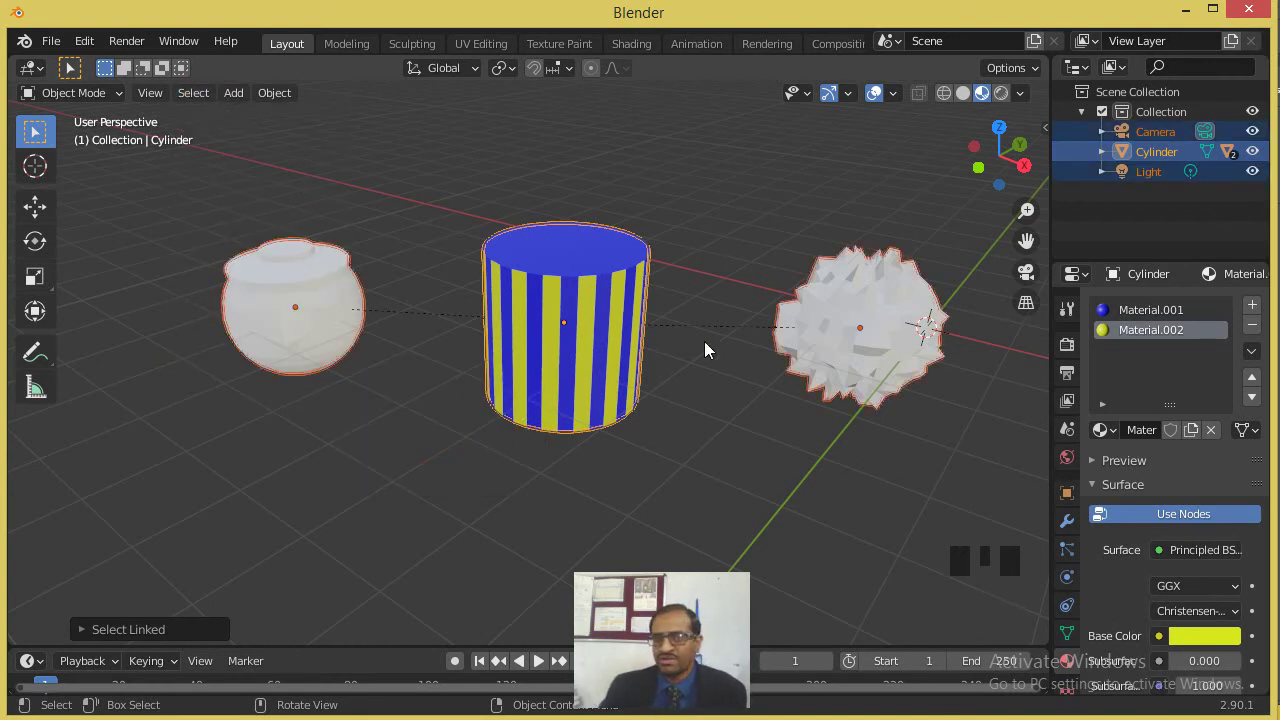
# Put the striped cylinder into Edit Mode for mesh selection.
pyautogui.click(200, 95)
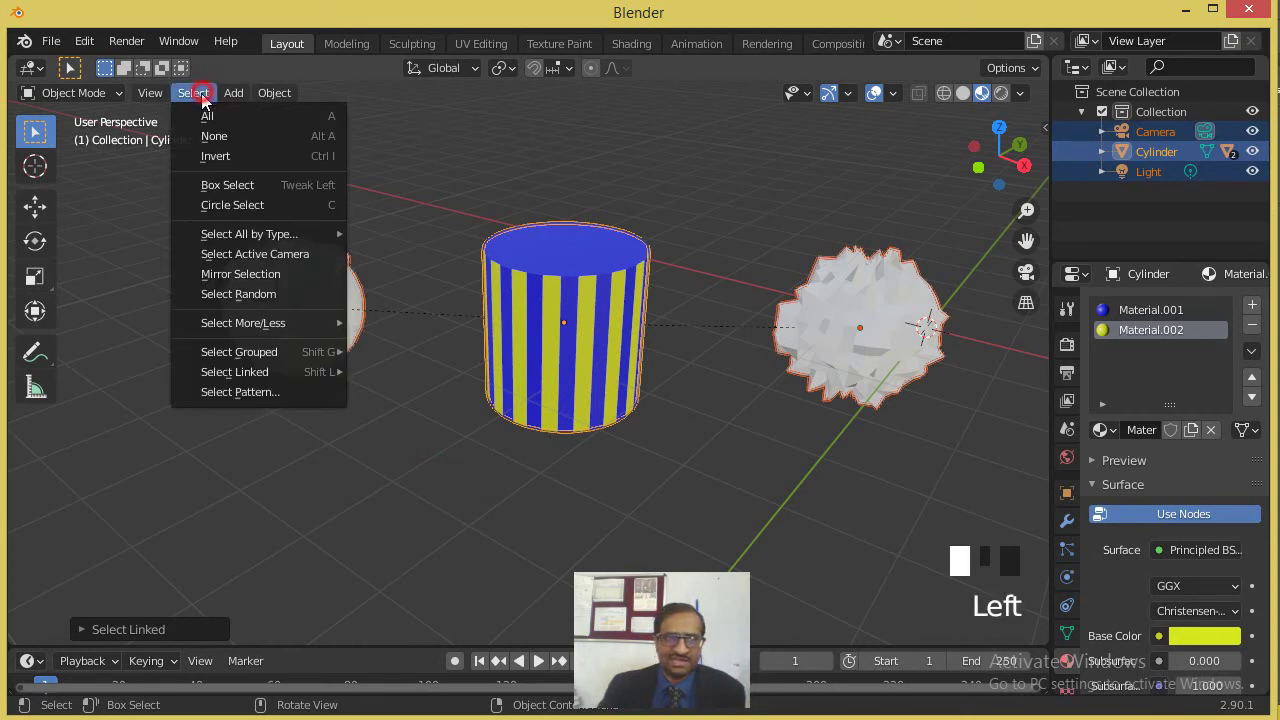
pyautogui.moveTo(300, 371)
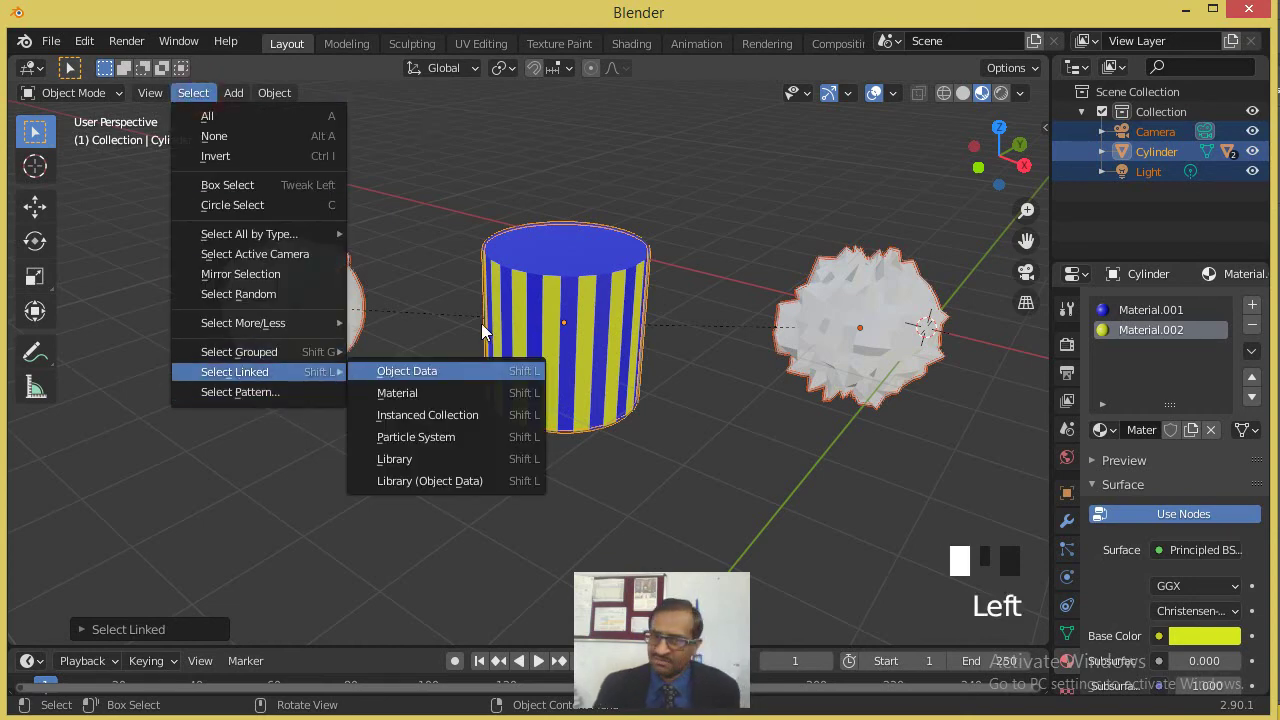
pyautogui.click(547, 292)
pyautogui.press('Tab')
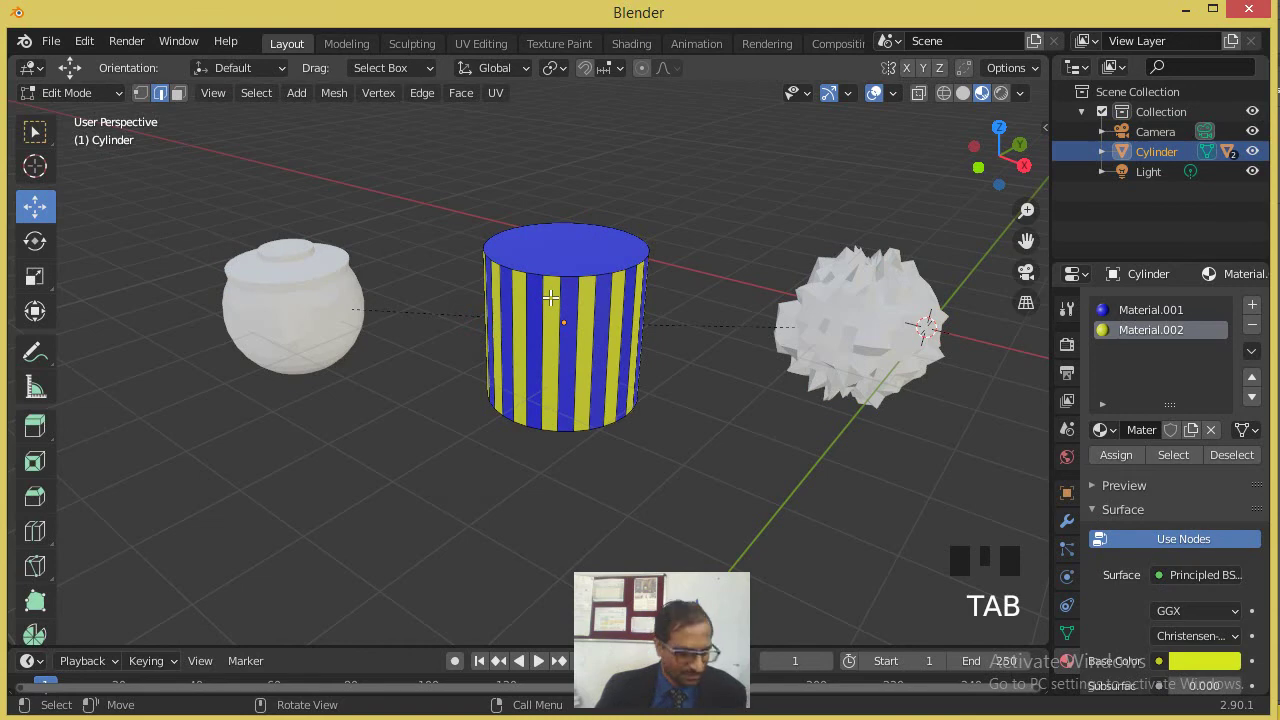
pyautogui.scroll(3, 551, 297)
# Try the Side of Active and Mirror Selection commands on the cylinder mesh with no edges selected.
pyautogui.click(256, 92)
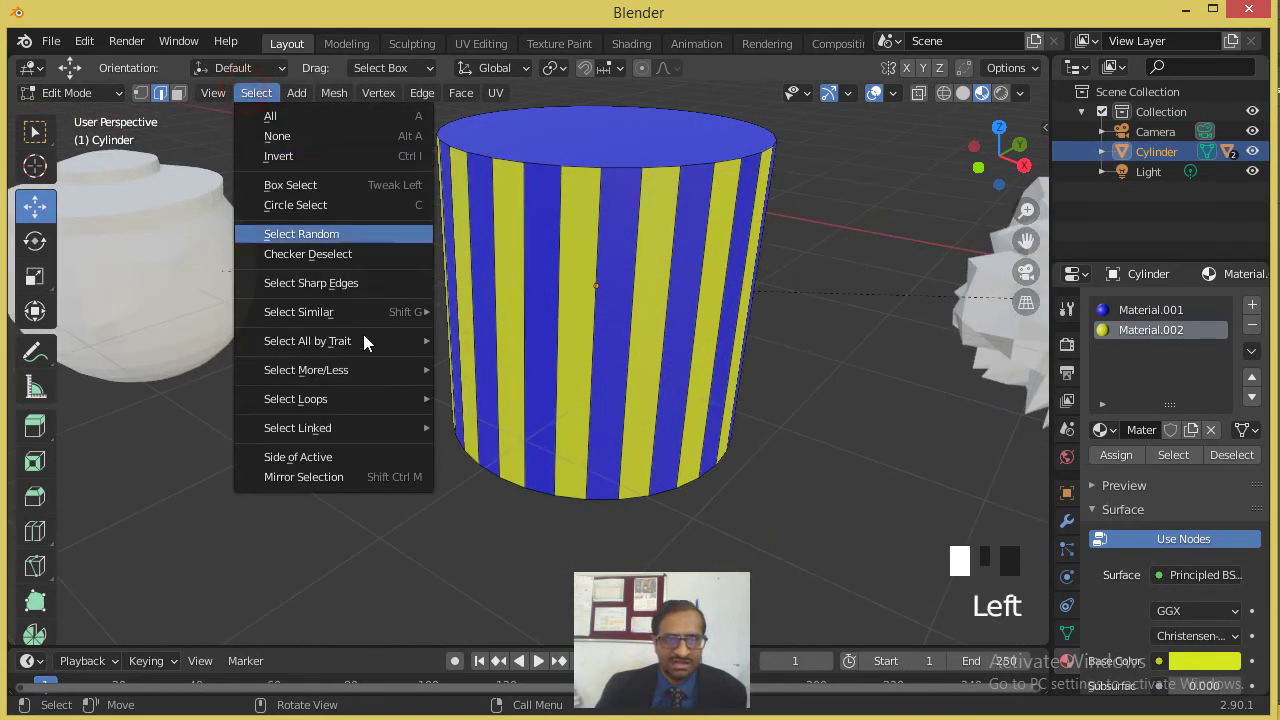
pyautogui.click(361, 427)
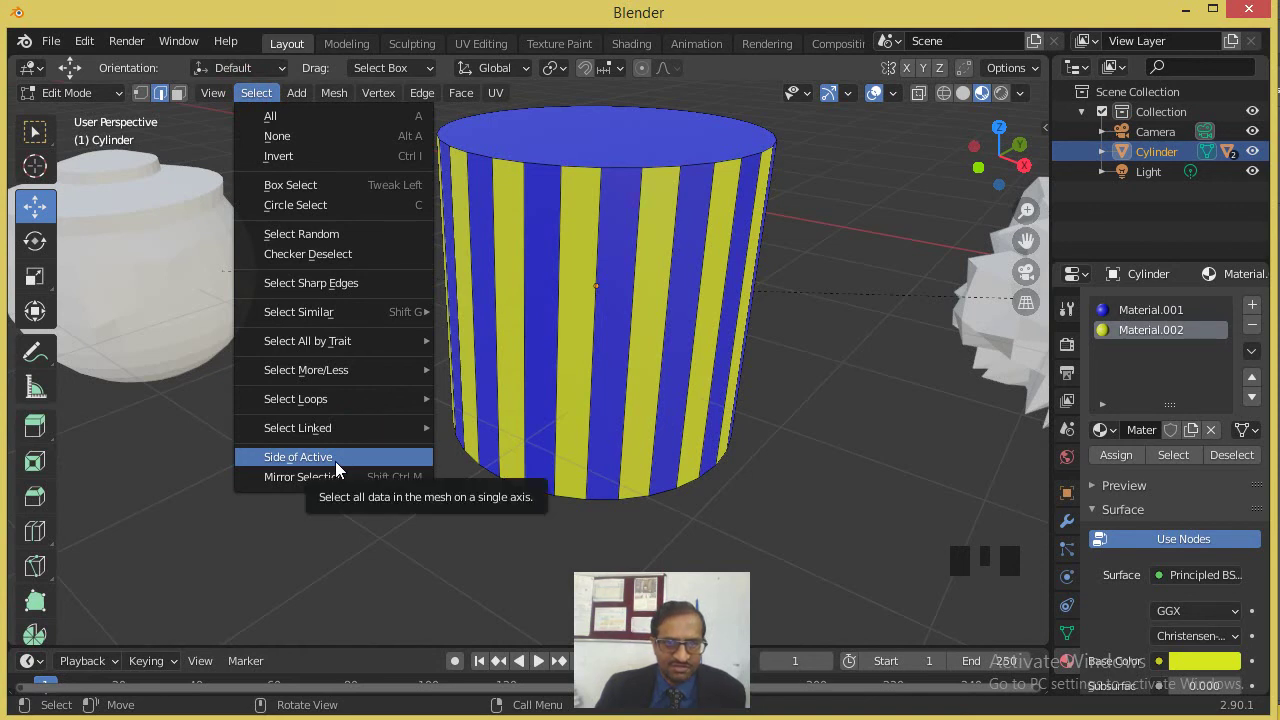
pyautogui.click(334, 461)
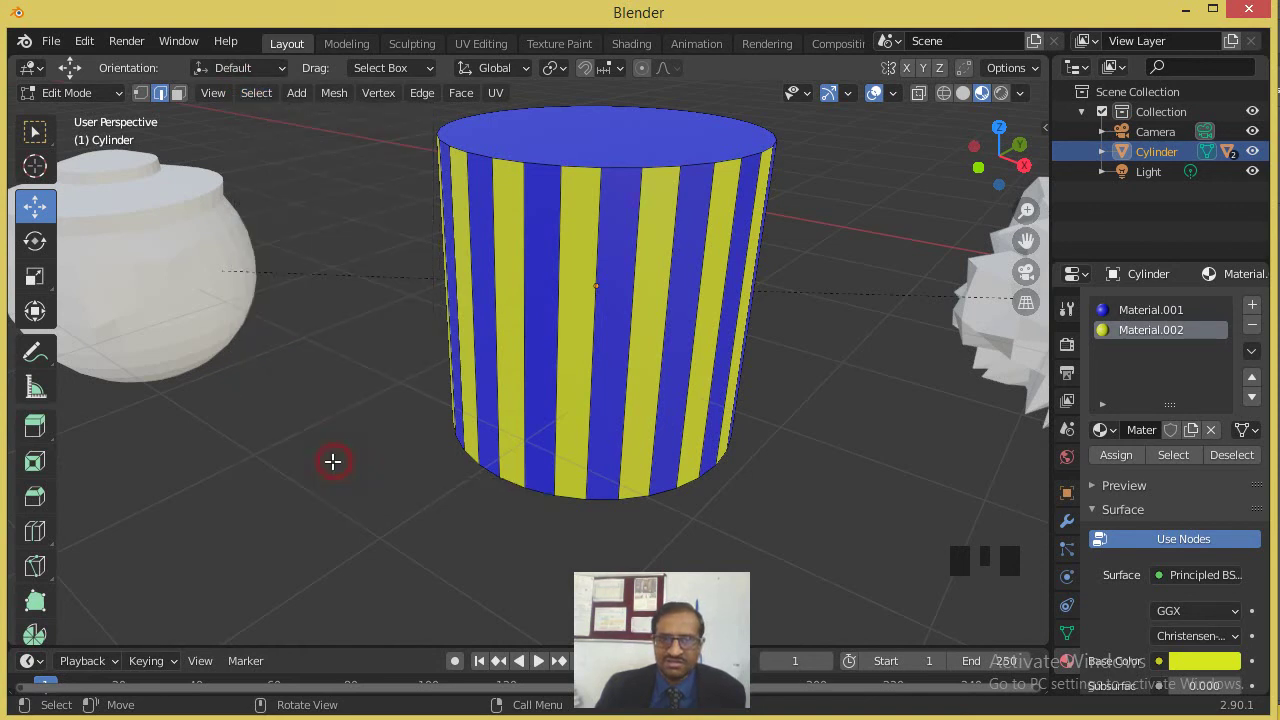
pyautogui.click(269, 98)
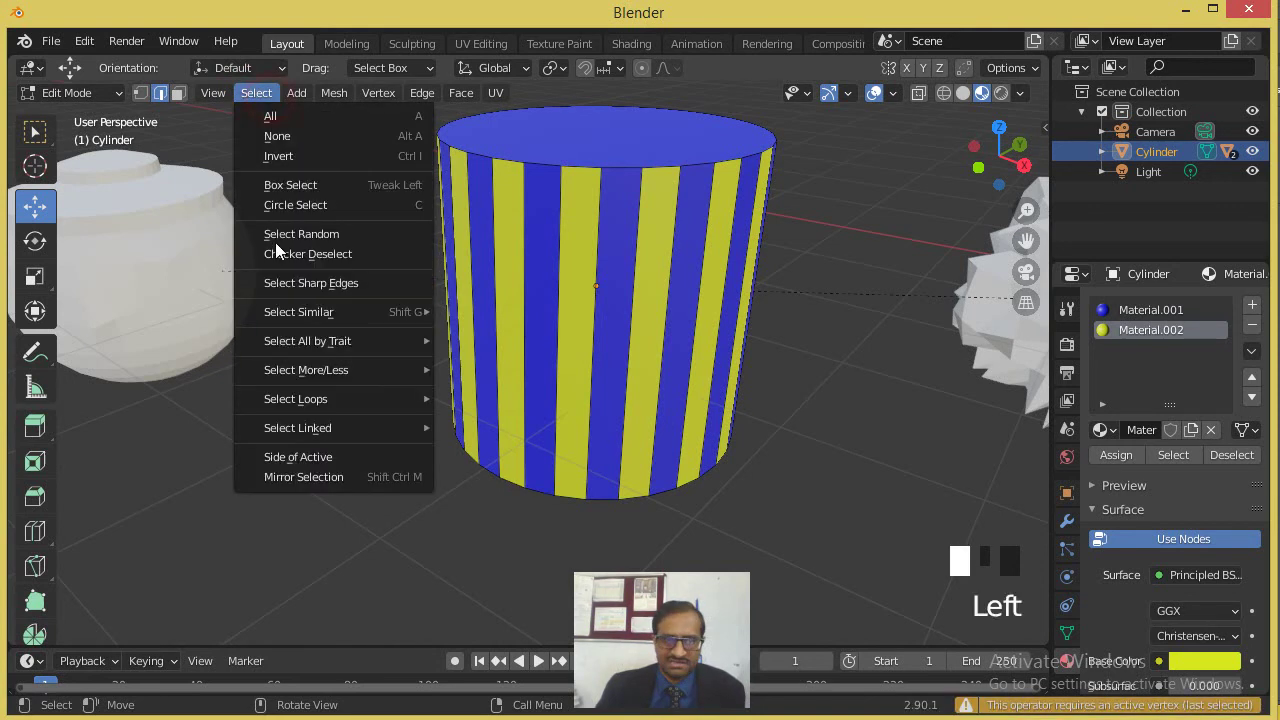
pyautogui.click(301, 473)
pyautogui.scroll(-2, 671, 280)
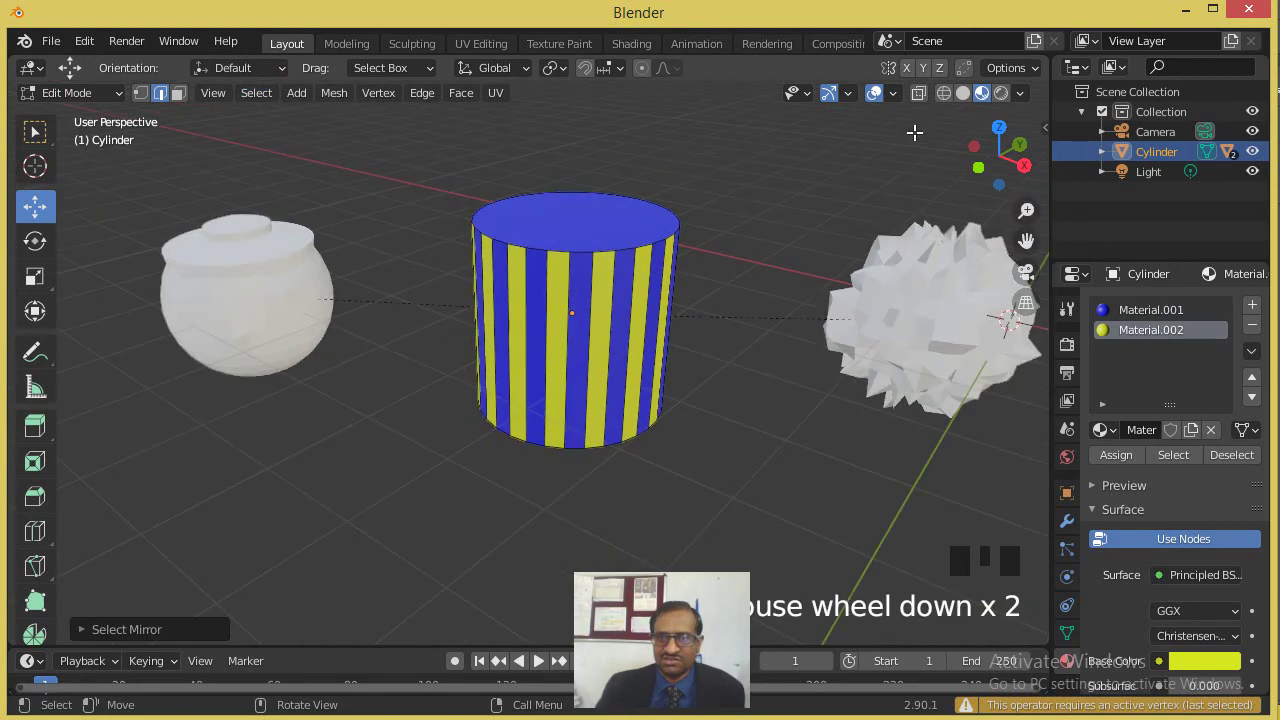
# In solid shading, box-select the edges on the cylinder's right side and mirror the selection to the opposite side.
pyautogui.click(960, 93)
pyautogui.moveTo(723, 180); pyautogui.dragTo(584, 470)
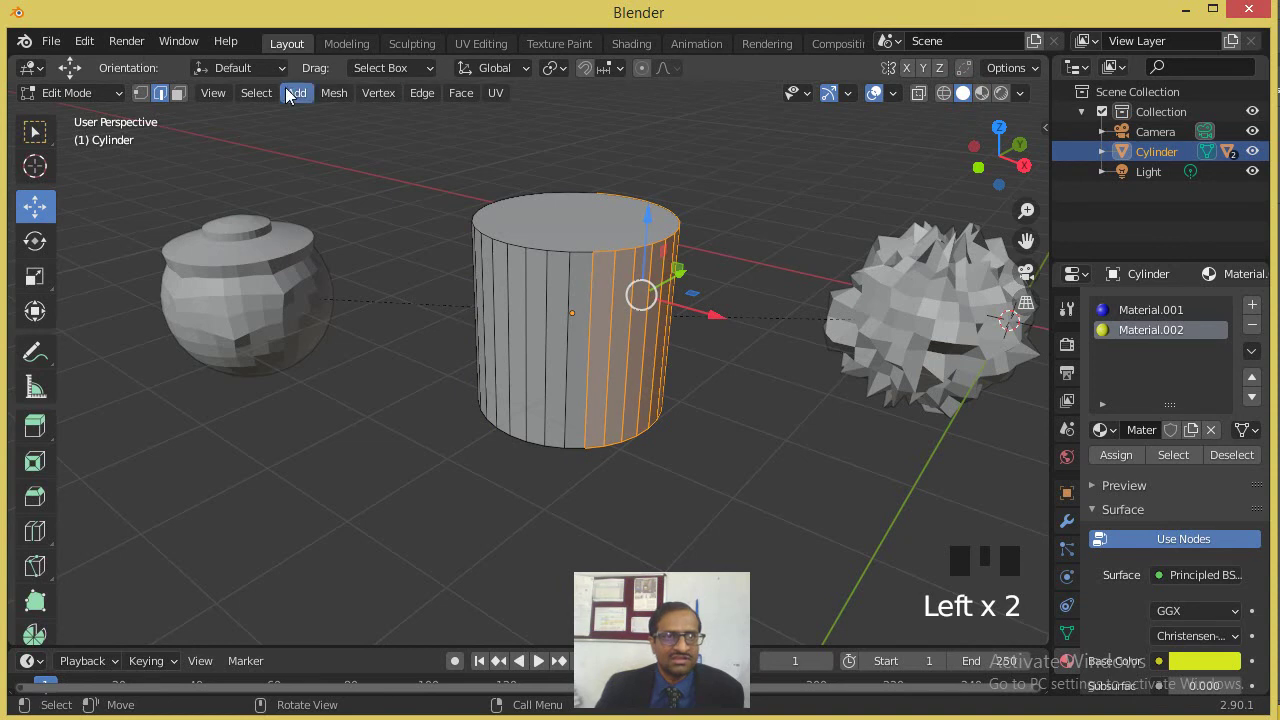
pyautogui.click(256, 92)
pyautogui.click(354, 471)
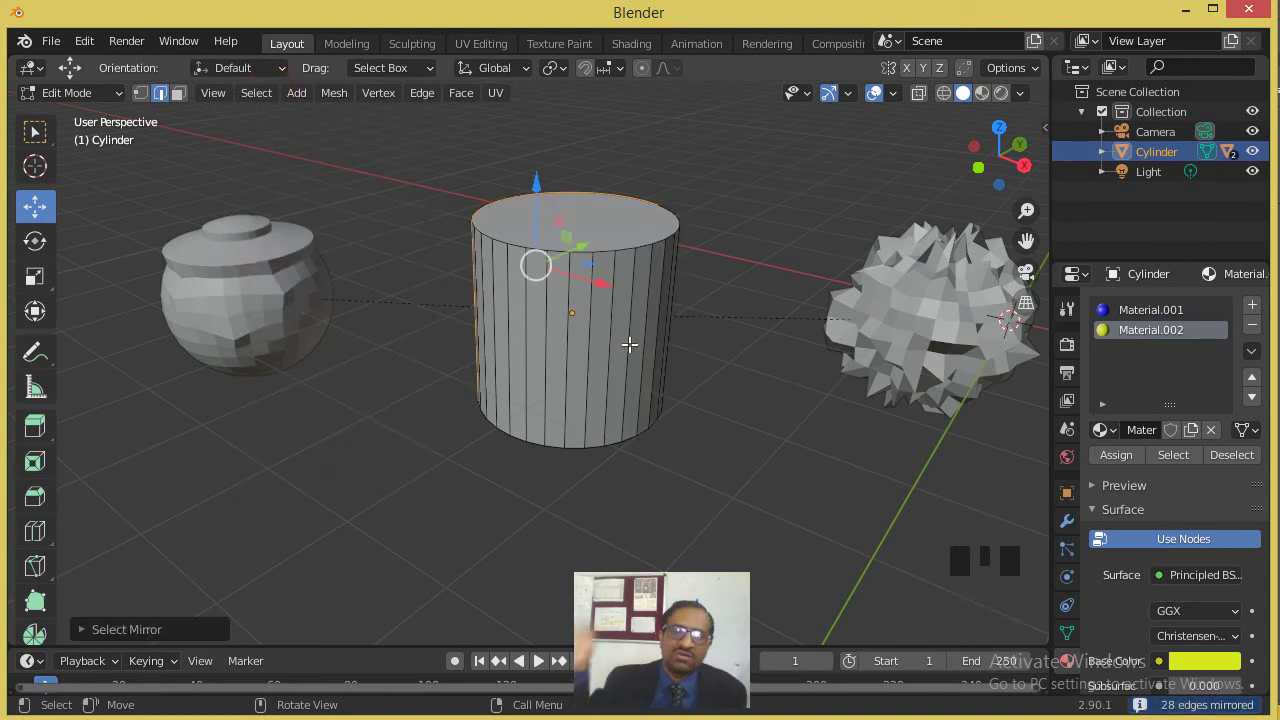
pyautogui.moveTo(455, 287); pyautogui.dragTo(510, 280, button='middle')
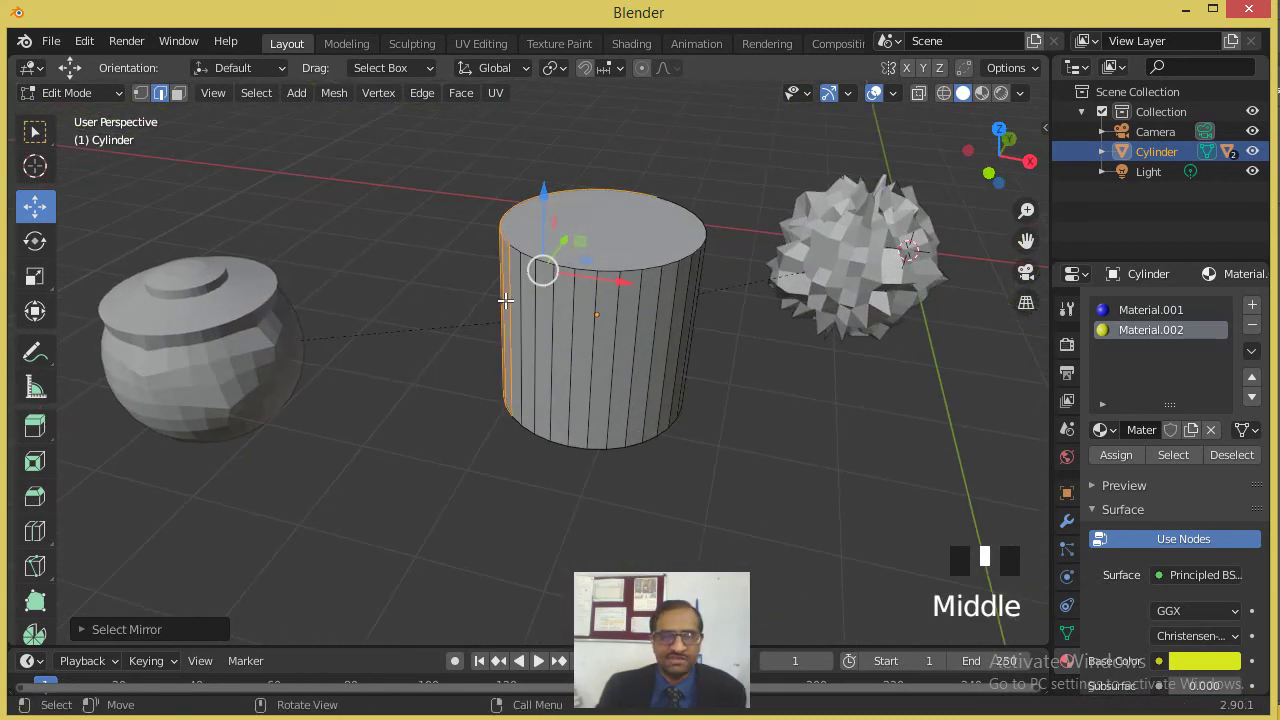
pyautogui.scroll(1, 543, 262)
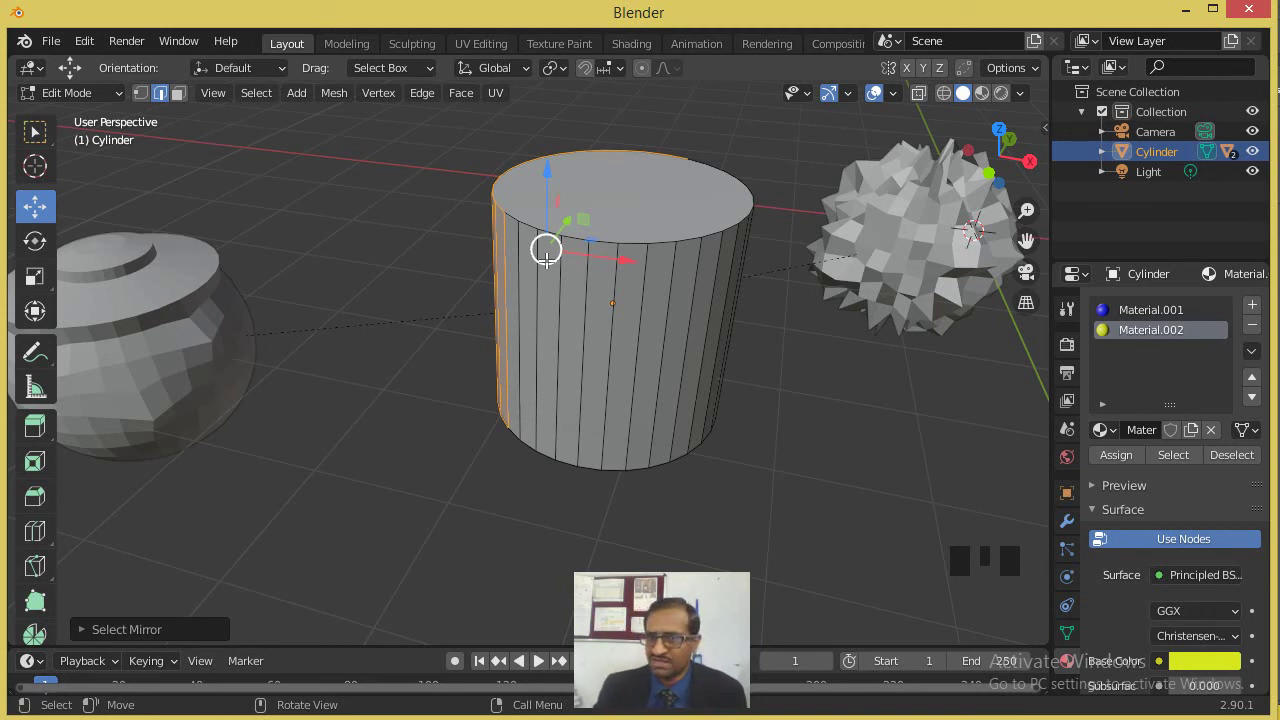
# Clear the mirrored selection and select two neighbouring vertical edges on the cylinder's side.
pyautogui.click(271, 146)
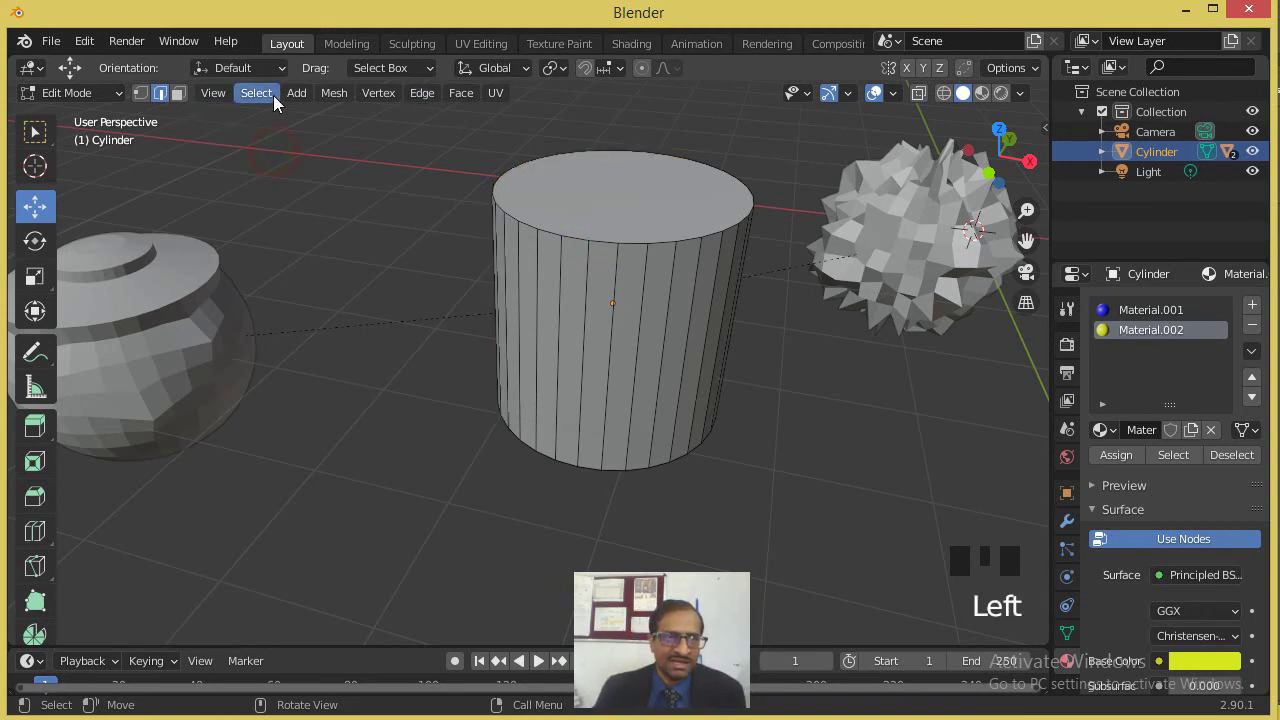
pyautogui.click(267, 93)
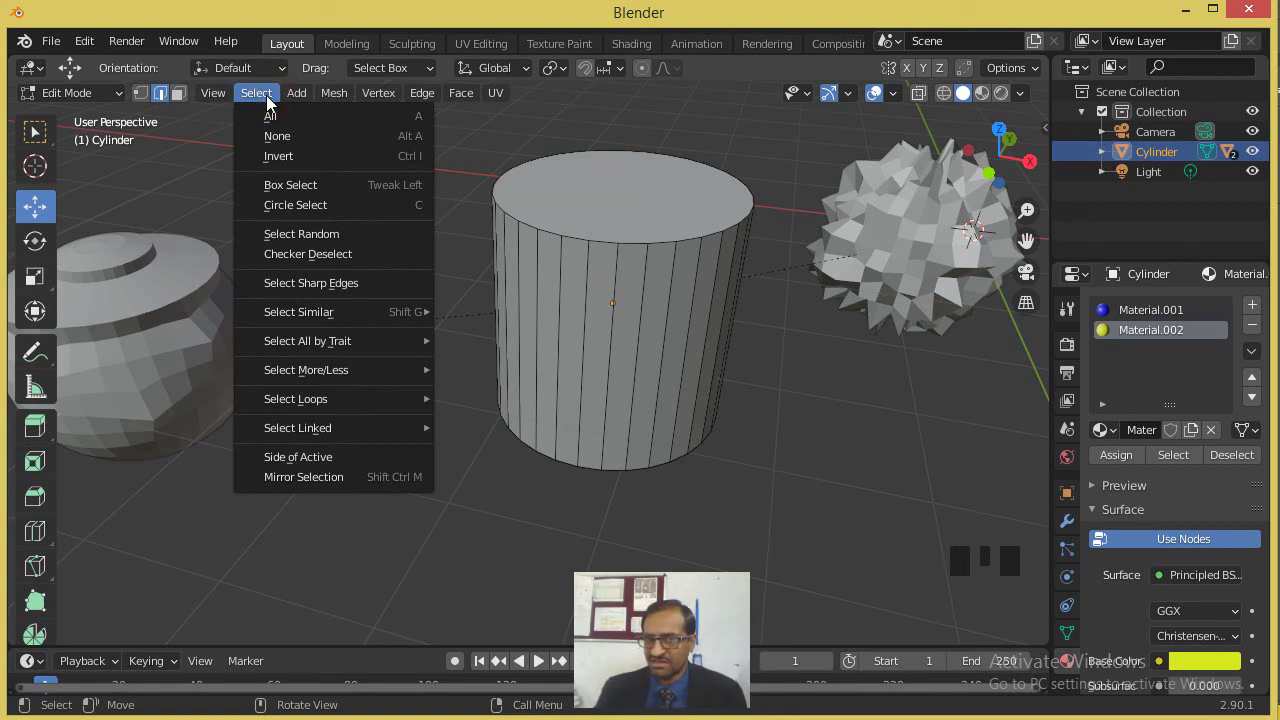
pyautogui.click(657, 286)
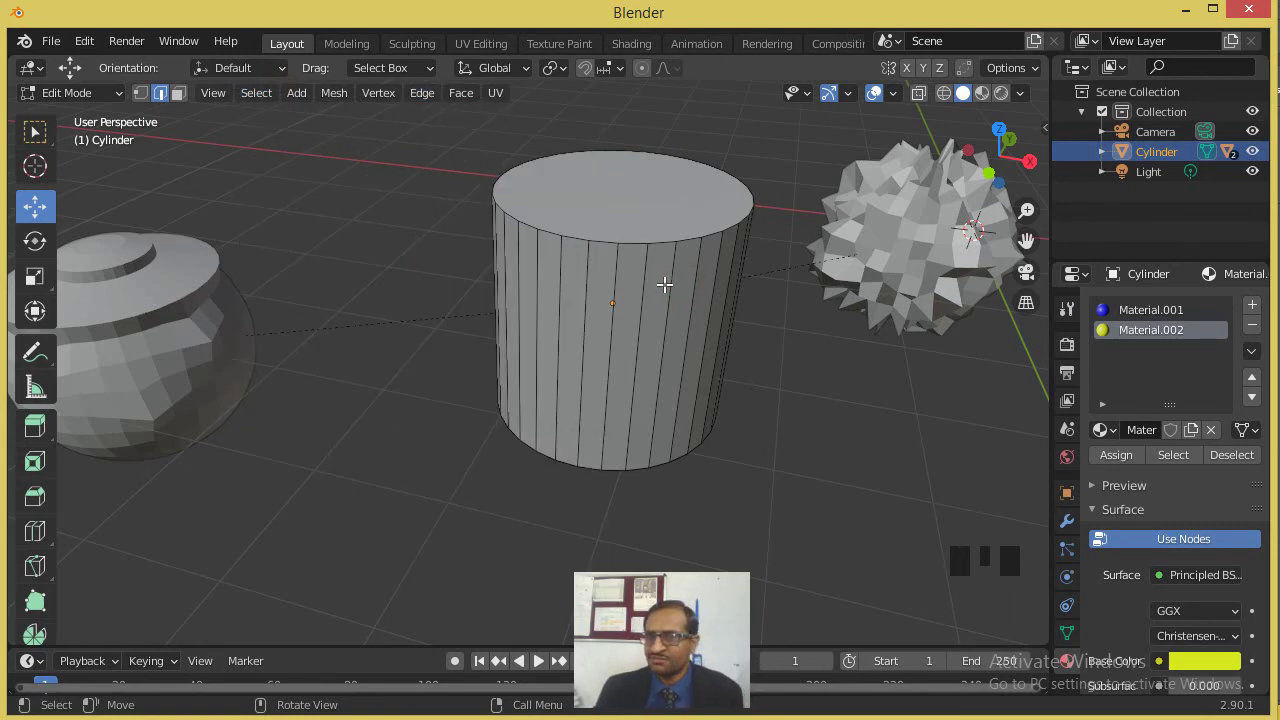
pyautogui.click(673, 285)
pyautogui.keyDown('shift'); pyautogui.click(690, 272); pyautogui.keyUp('shift')
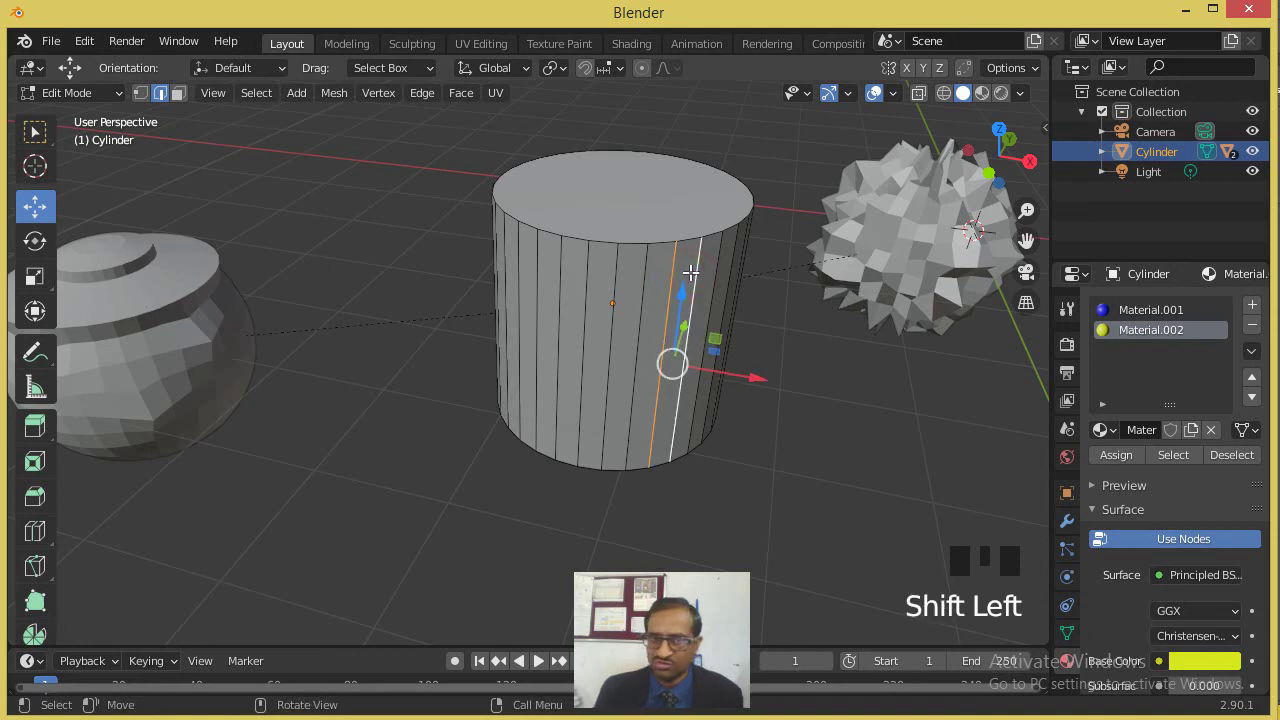
pyautogui.click(274, 88)
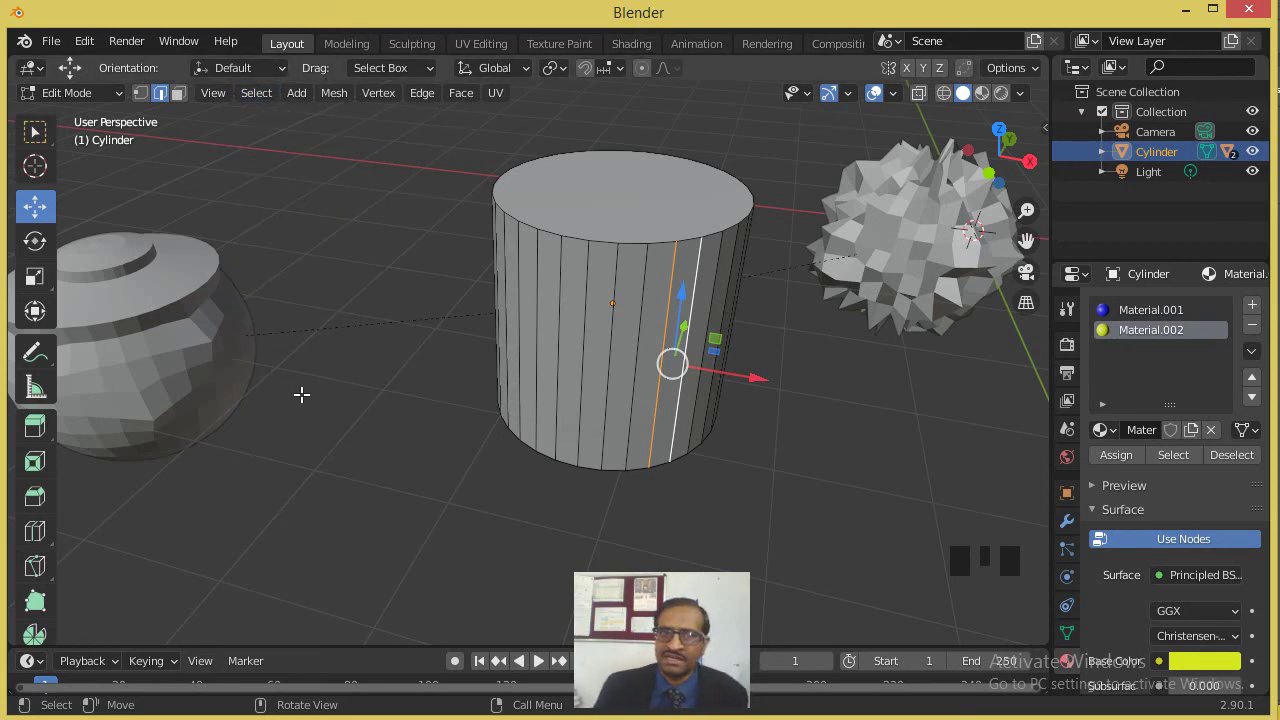
pyautogui.click(297, 93)
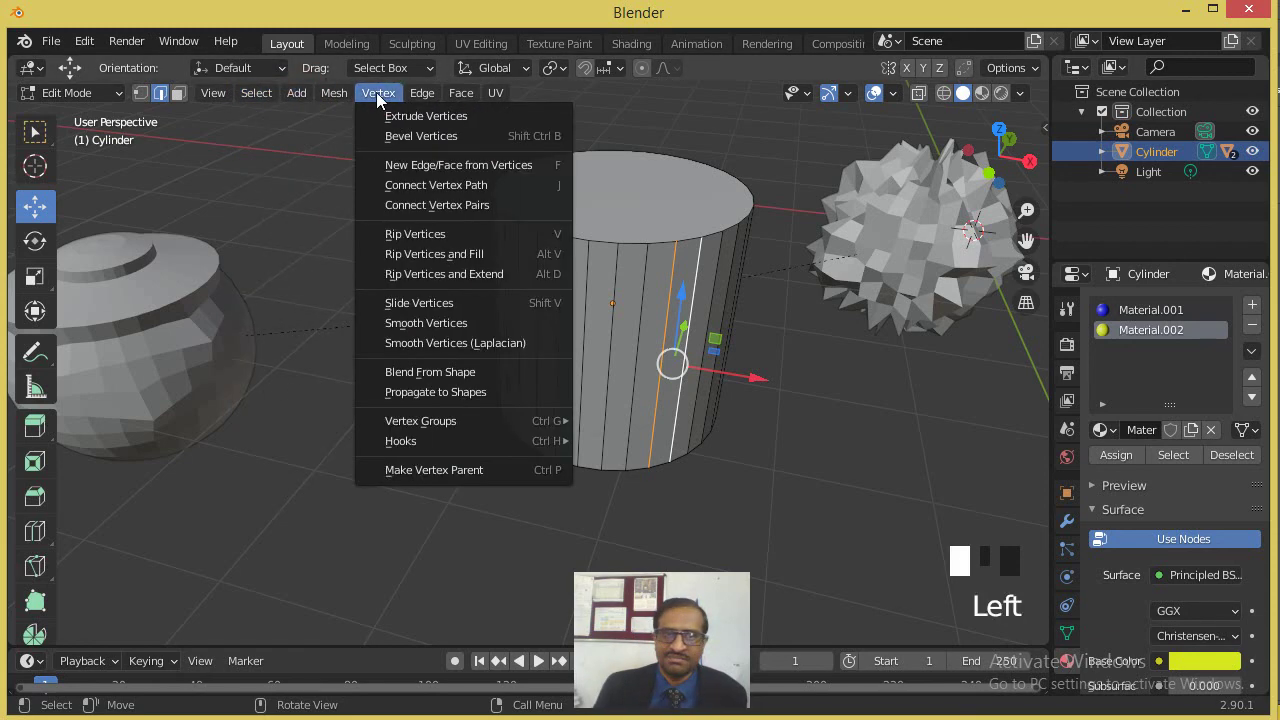